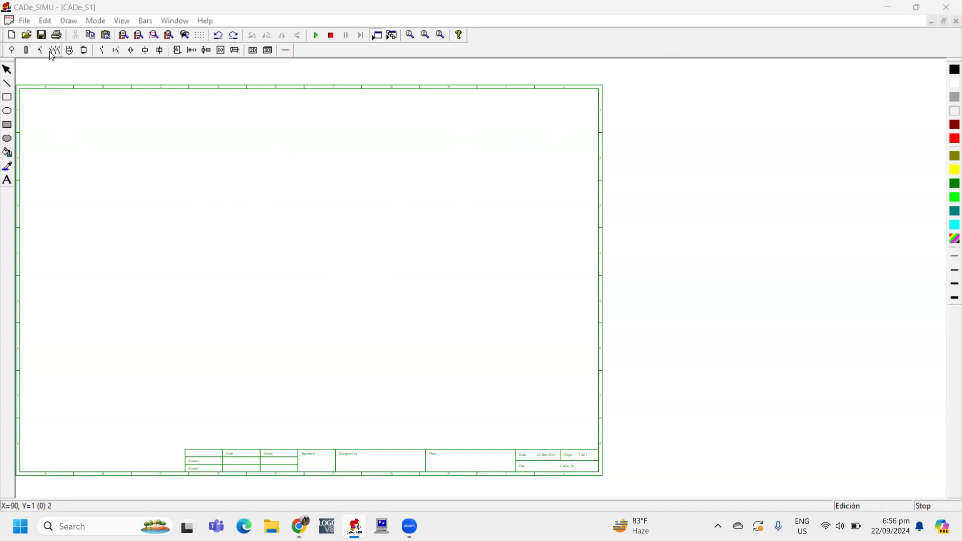
# - Place one L1, L2, L3 and PE power supply symbol in the upper part of the sheet
pyautogui.click(13, 54)
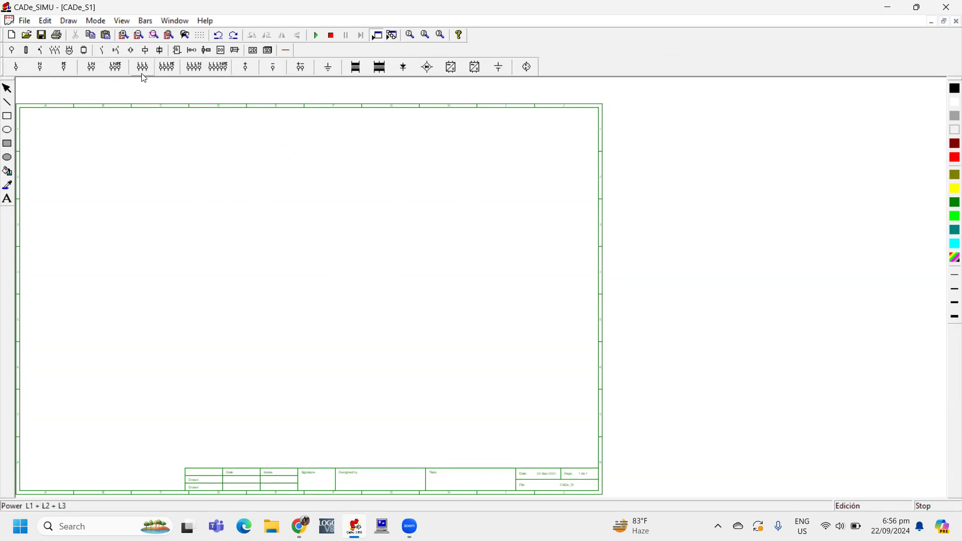
pyautogui.click(166, 69)
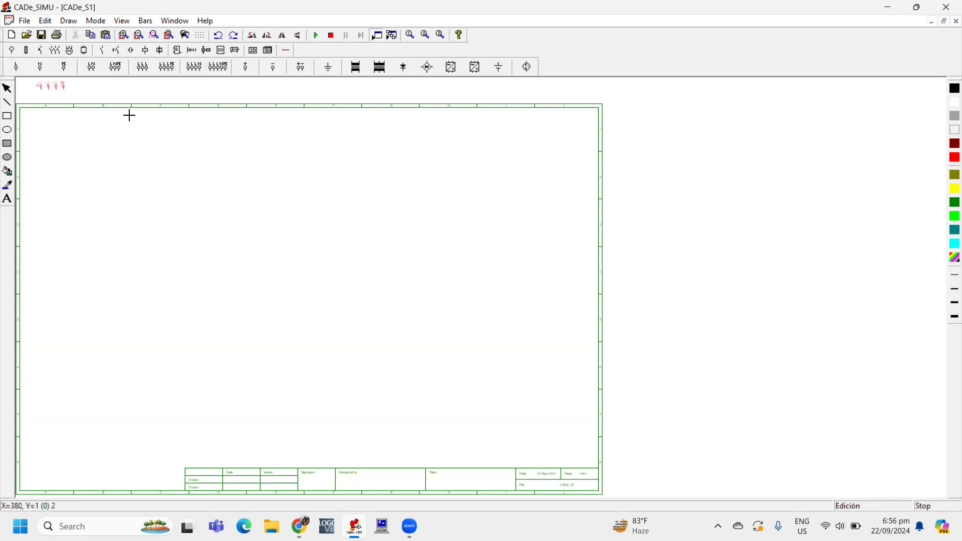
pyautogui.click(140, 153)
pyautogui.scroll(1, 119, 152)
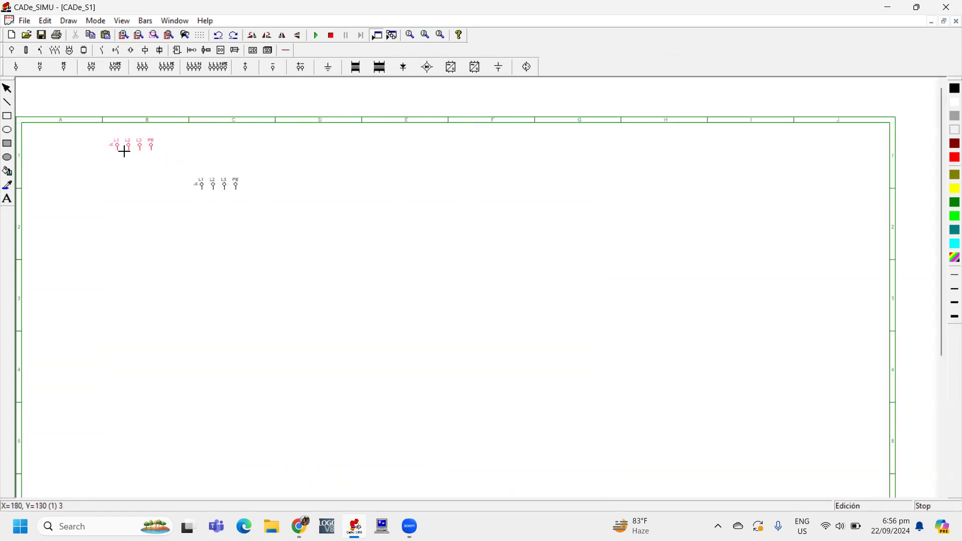
pyautogui.scroll(1, 150, 160)
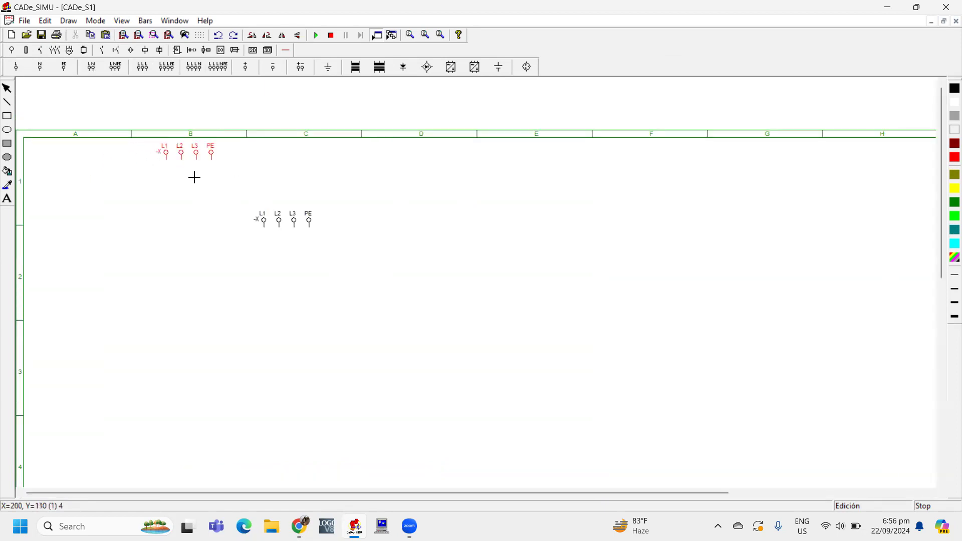
pyautogui.rightClick(259, 259)
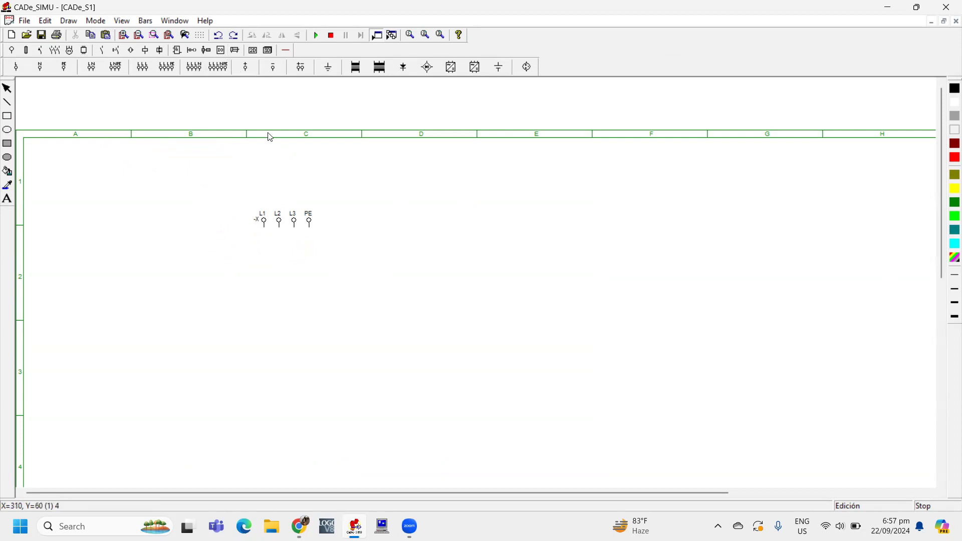
# - Rotate the supply symbol so its terminals are stacked vertically with leads facing right, and shift it slightly left into column B
pyautogui.click(279, 221)
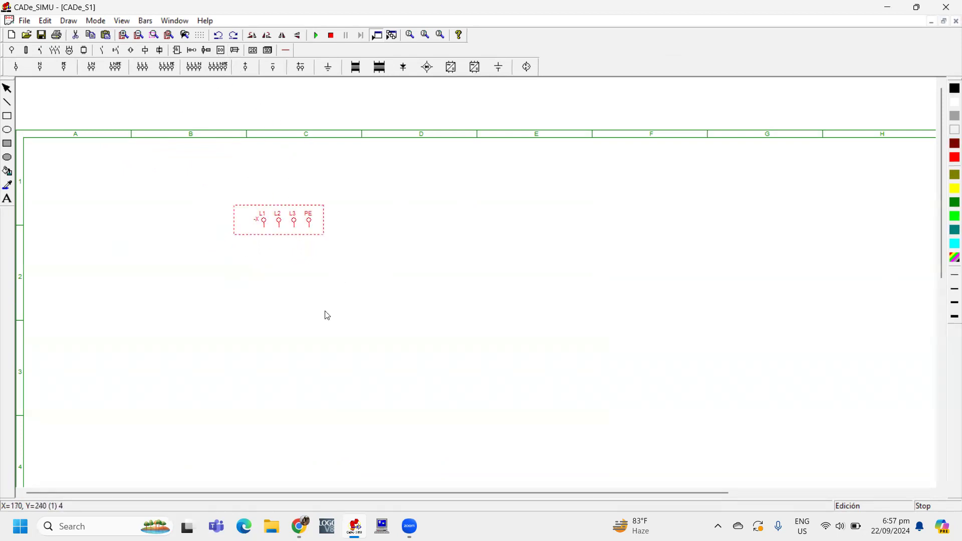
pyautogui.click(314, 59)
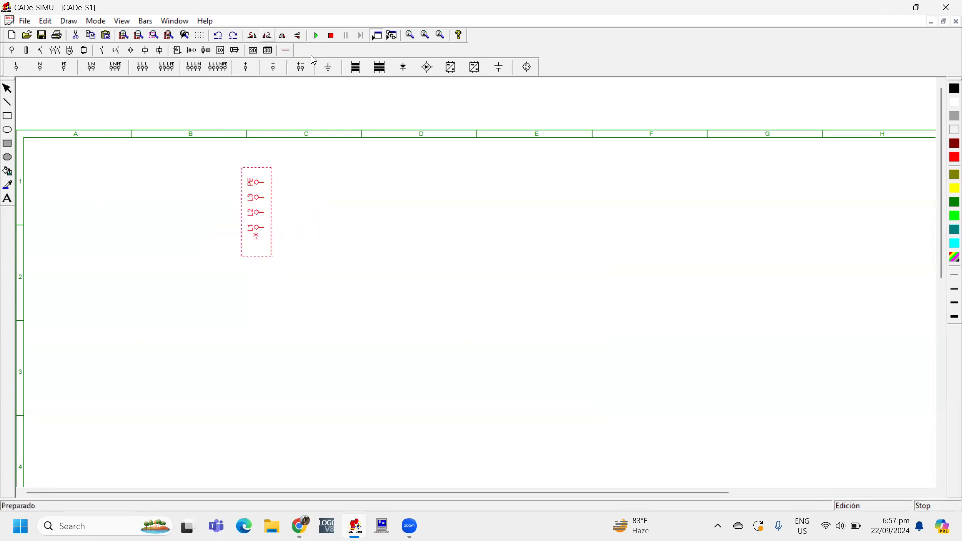
pyautogui.moveTo(255, 229); pyautogui.dragTo(232, 237)
pyautogui.click(301, 224)
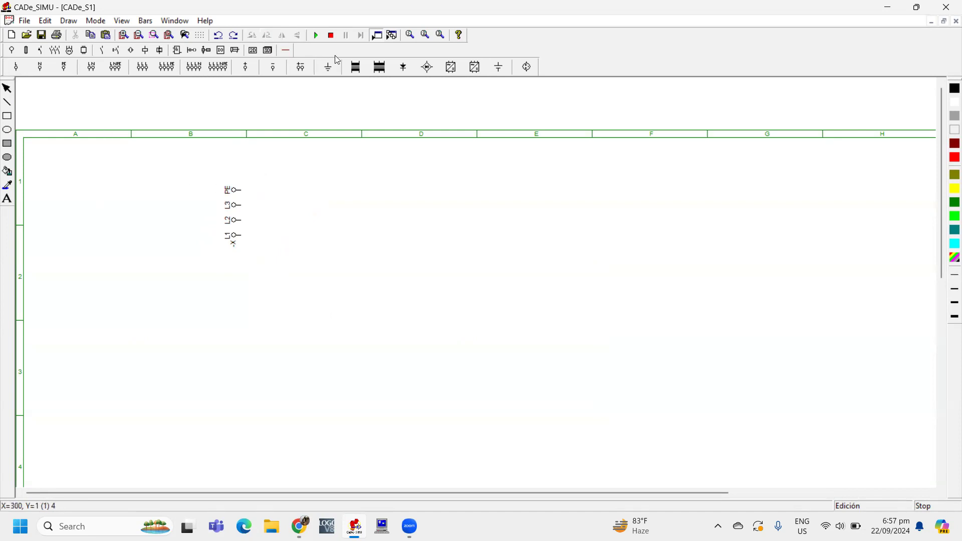
# - Draw a red horizontal conductor in the second line thickness from the L1 terminal to column E
pyautogui.click(287, 51)
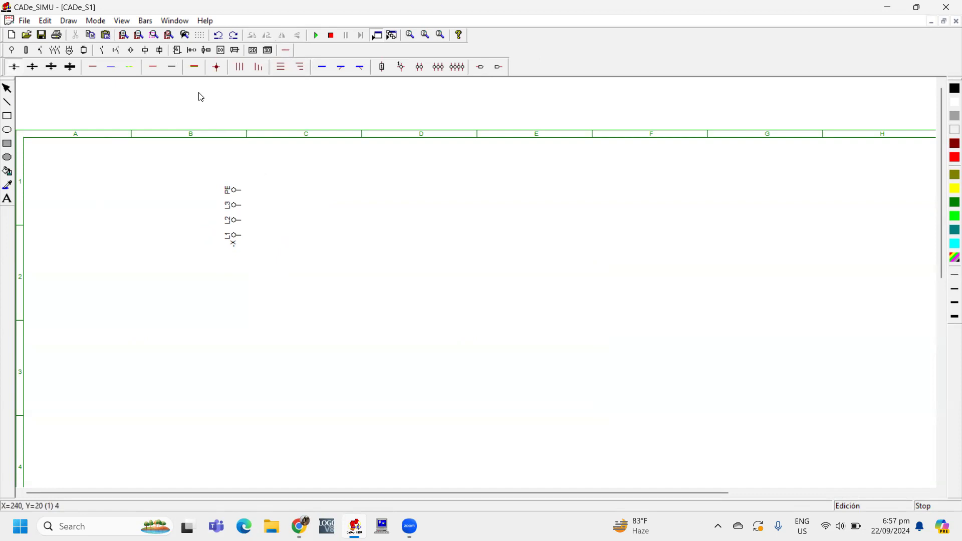
pyautogui.click(950, 258)
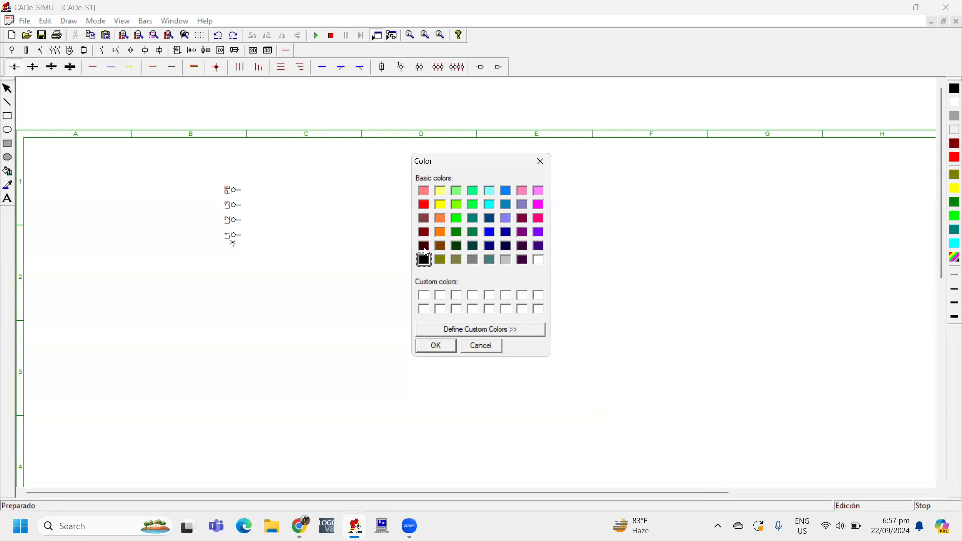
pyautogui.click(423, 205)
pyautogui.click(431, 347)
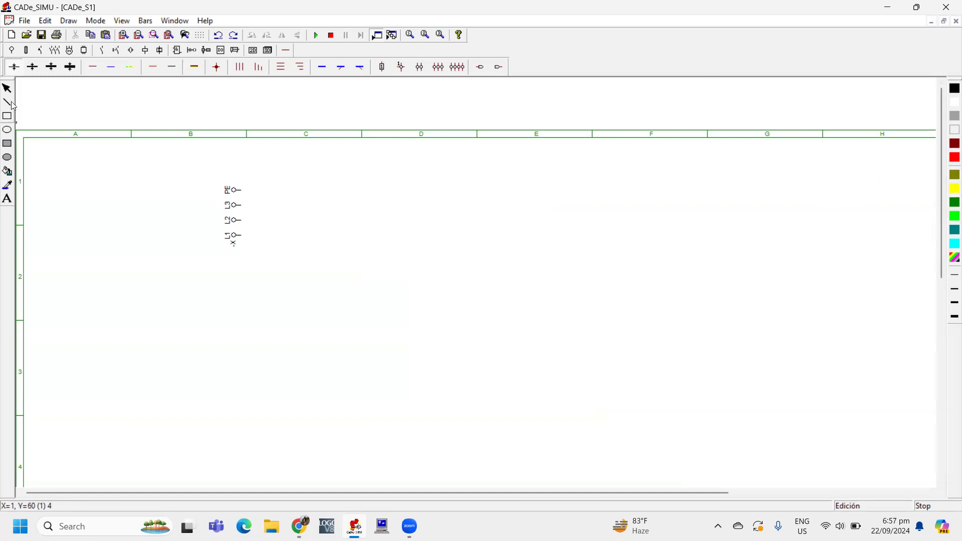
pyautogui.click(32, 68)
pyautogui.moveTo(245, 237); pyautogui.dragTo(553, 254)
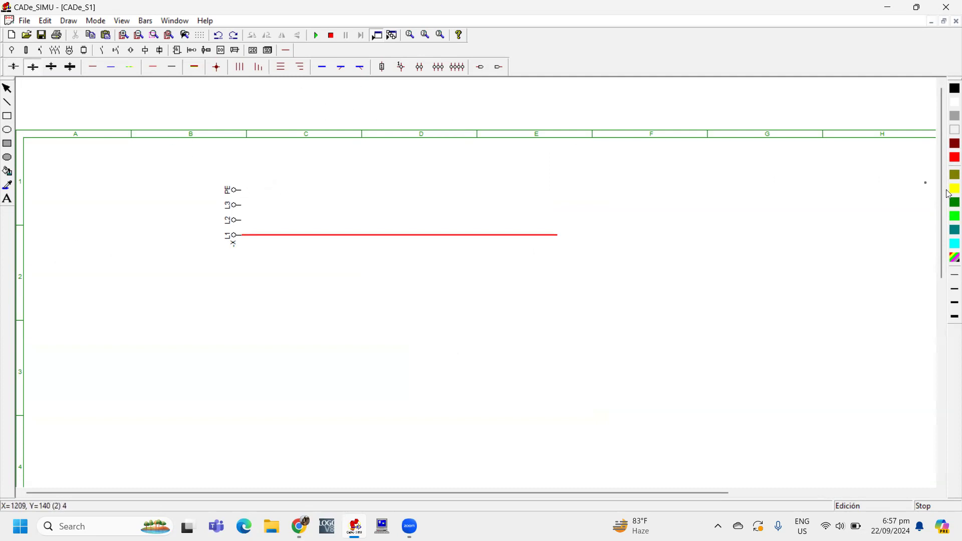
# - Draw a blue horizontal conductor the same length as the red one and move it onto the L3 terminal
pyautogui.click(955, 258)
pyautogui.click(489, 233)
pyautogui.click(432, 346)
pyautogui.moveTo(245, 221); pyautogui.dragTo(556, 223)
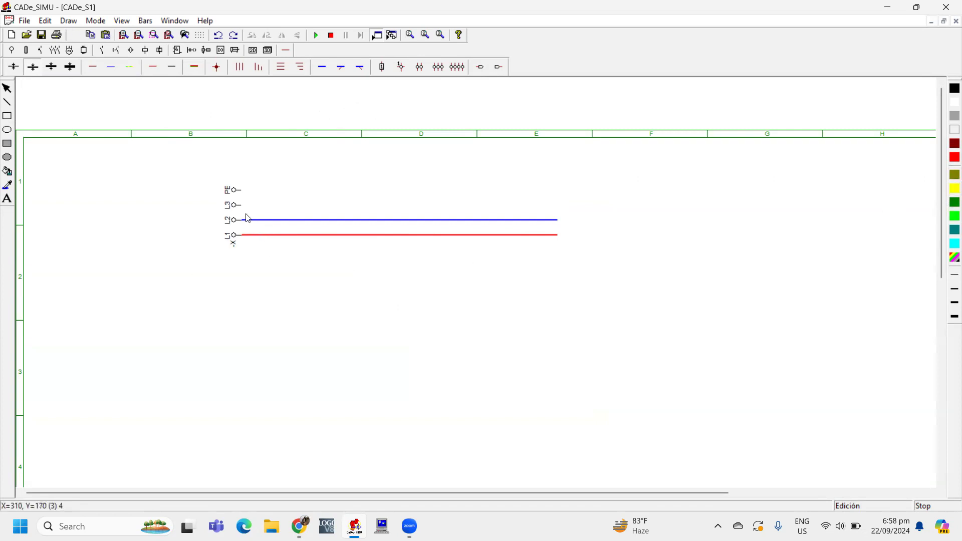
pyautogui.moveTo(249, 227); pyautogui.dragTo(256, 212)
pyautogui.click(393, 285)
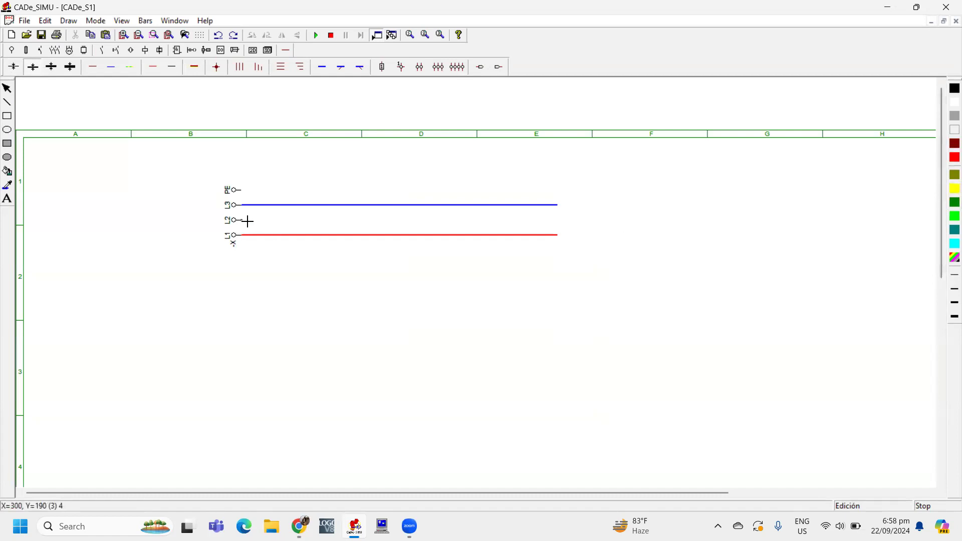
# - Draw a yellow conductor from L2 and a dashed green protective conductor from PE, both ending level with the other lines
pyautogui.moveTo(343, 221); pyautogui.dragTo(555, 222)
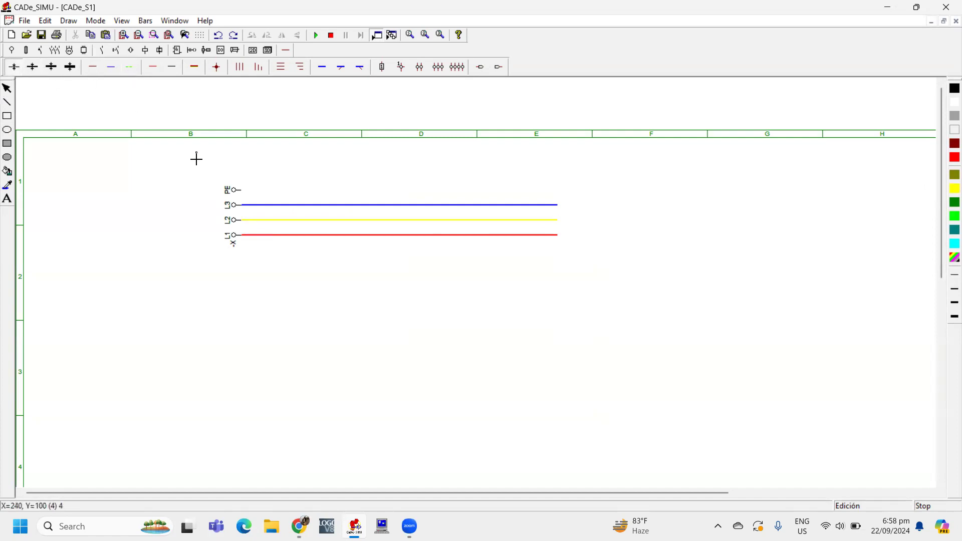
pyautogui.moveTo(241, 190); pyautogui.dragTo(557, 193)
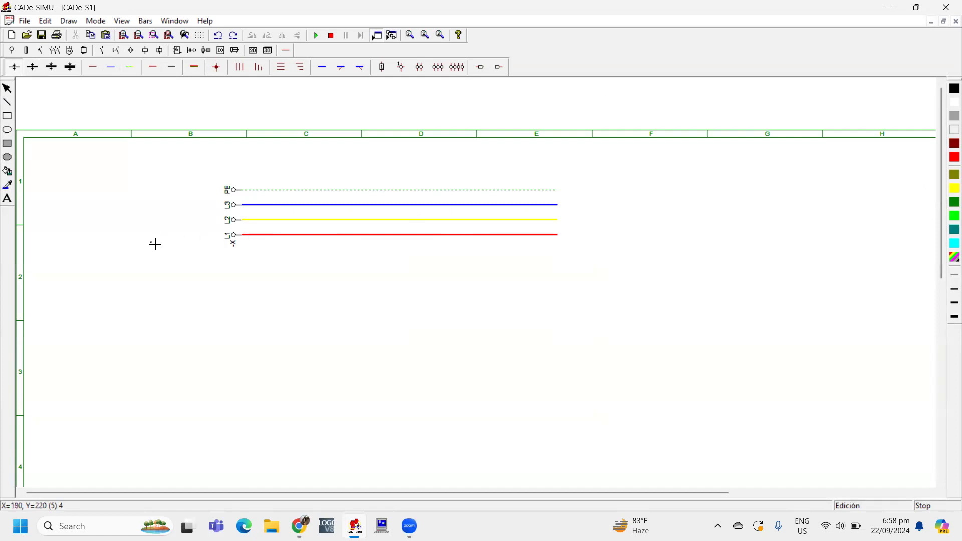
# - Place a three-pole automatic circuit breaker below the supply lines in column C
pyautogui.click(55, 51)
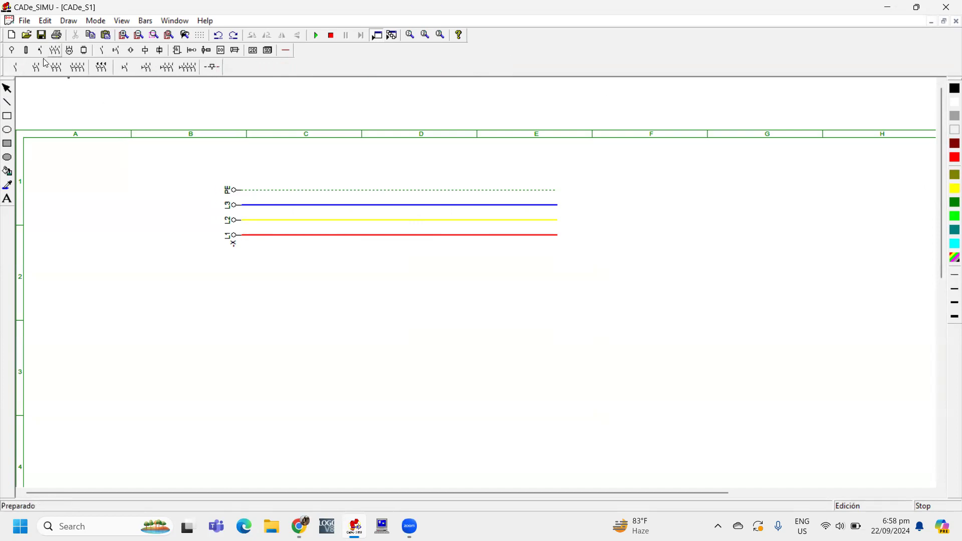
pyautogui.click(26, 51)
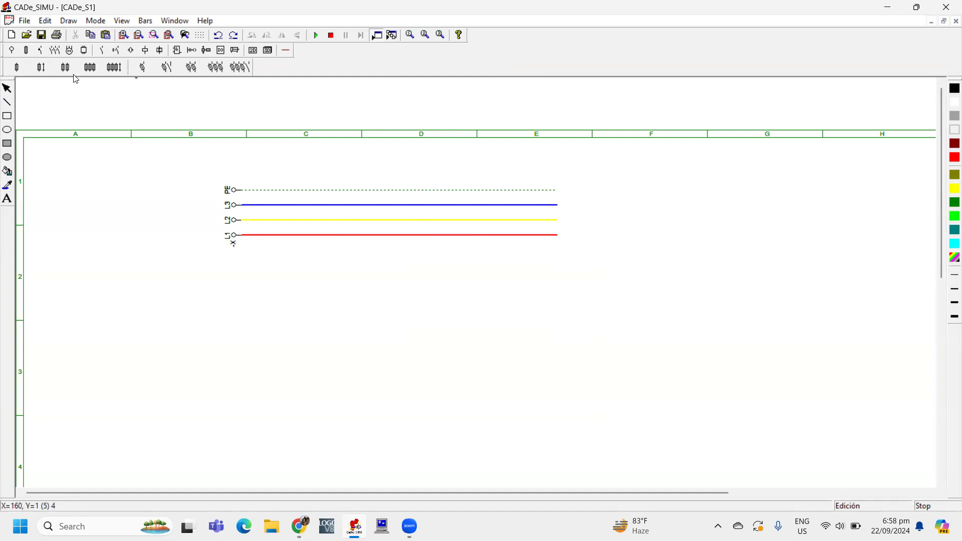
pyautogui.click(41, 52)
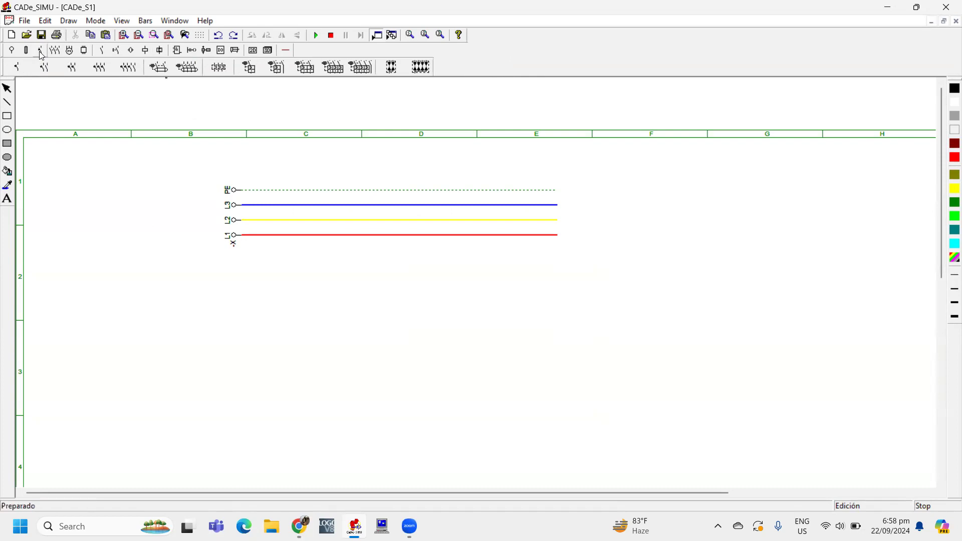
pyautogui.click(100, 68)
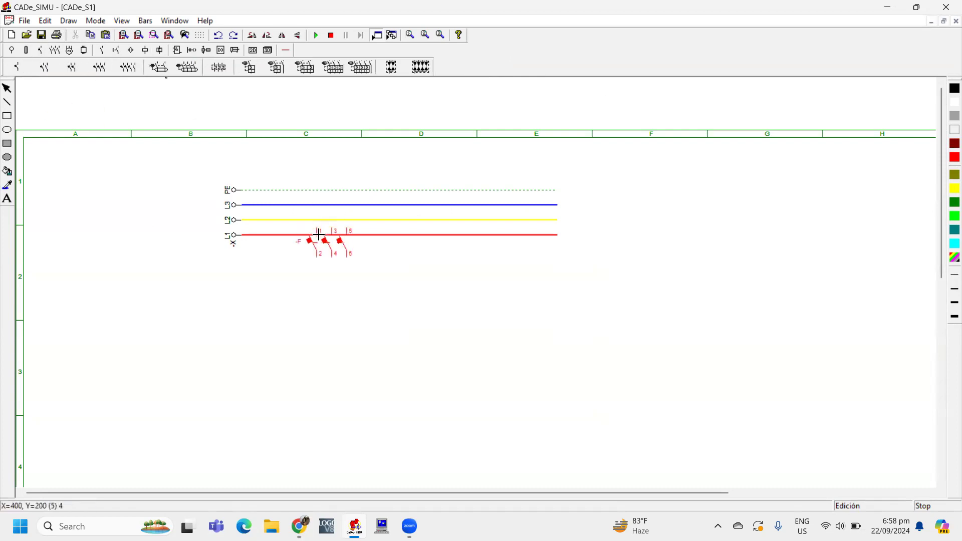
pyautogui.click(311, 271)
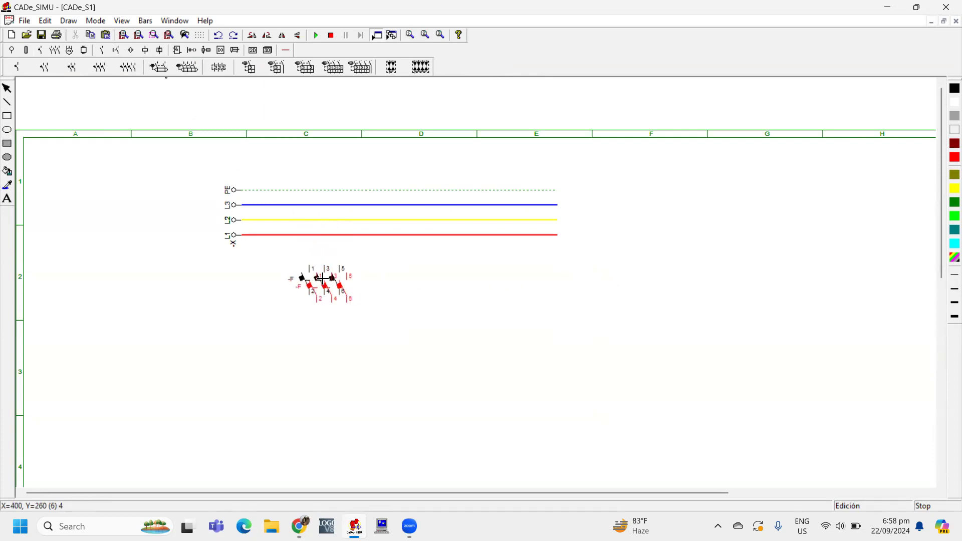
# - Place a three-pole contactor (Contactor III) directly below the circuit breaker, aligned with its poles
pyautogui.scroll(-1, 322, 279)
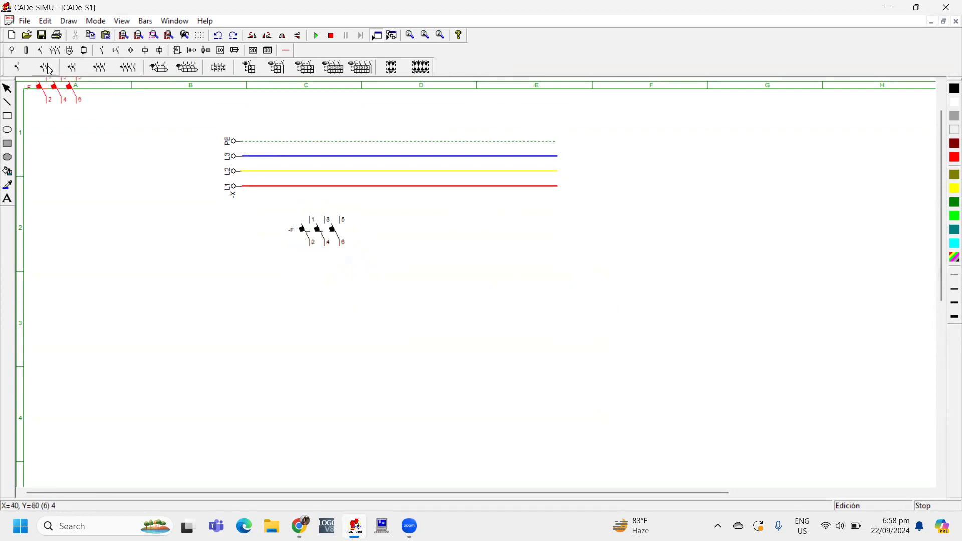
pyautogui.click(55, 50)
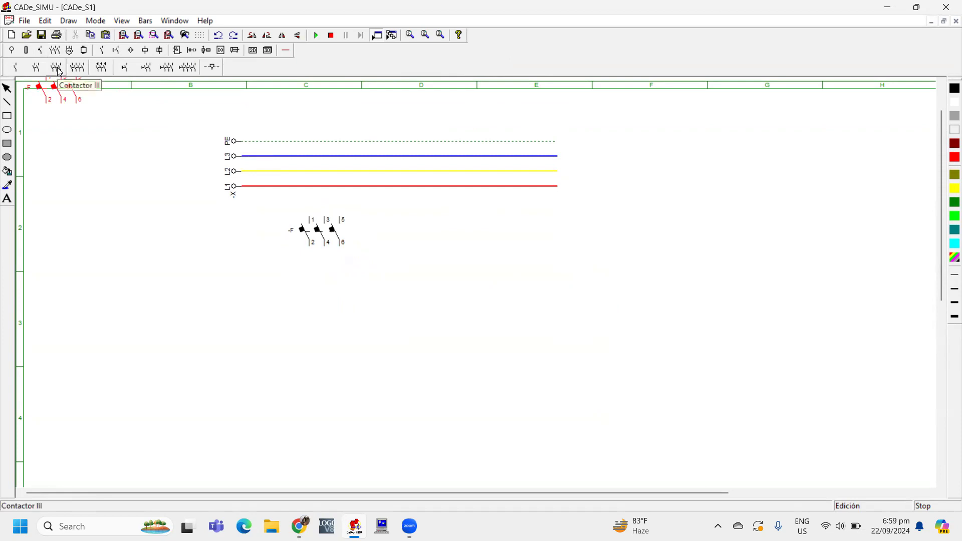
pyautogui.click(59, 71)
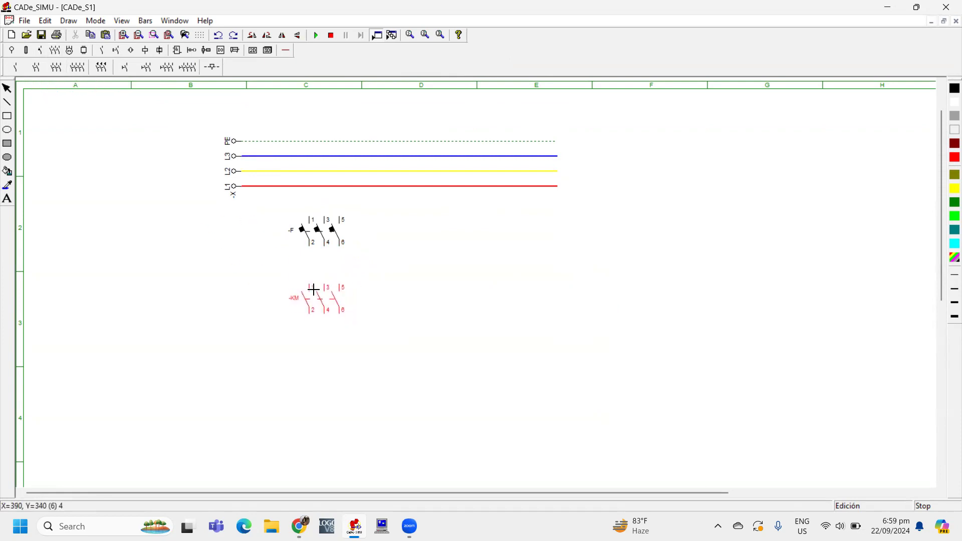
pyautogui.click(313, 290)
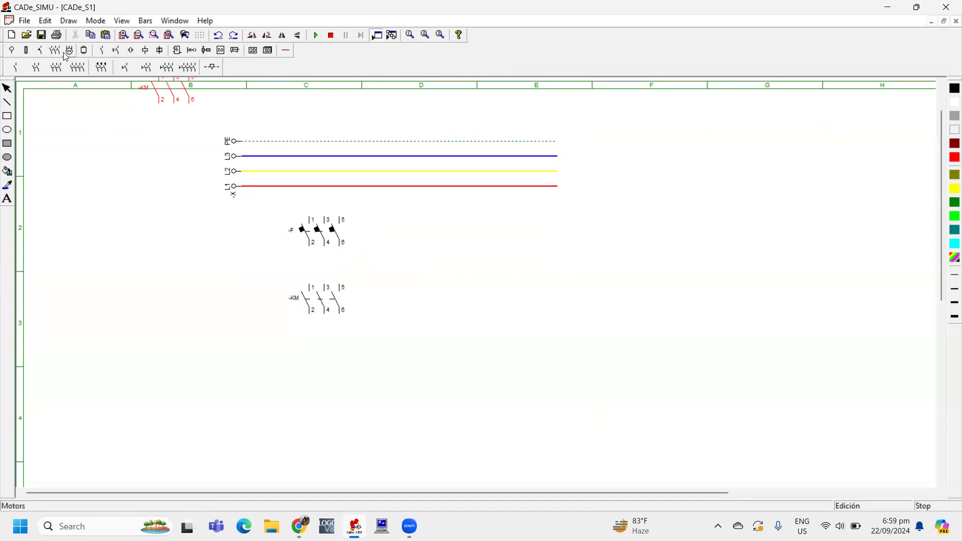
# - Place a three-pole thermal relay below the contactor and a three-phase motor with PE beneath it, aligned with the poles above
pyautogui.click(41, 51)
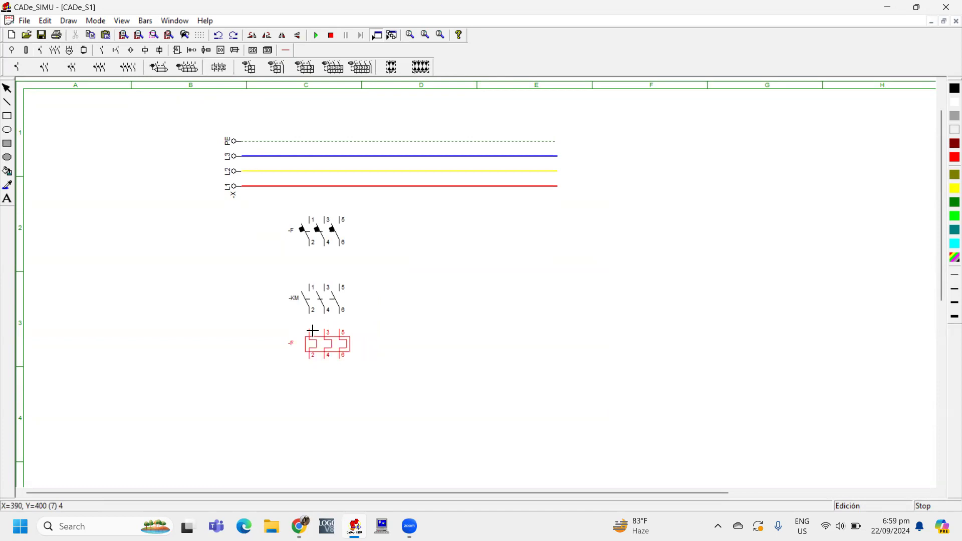
pyautogui.click(315, 335)
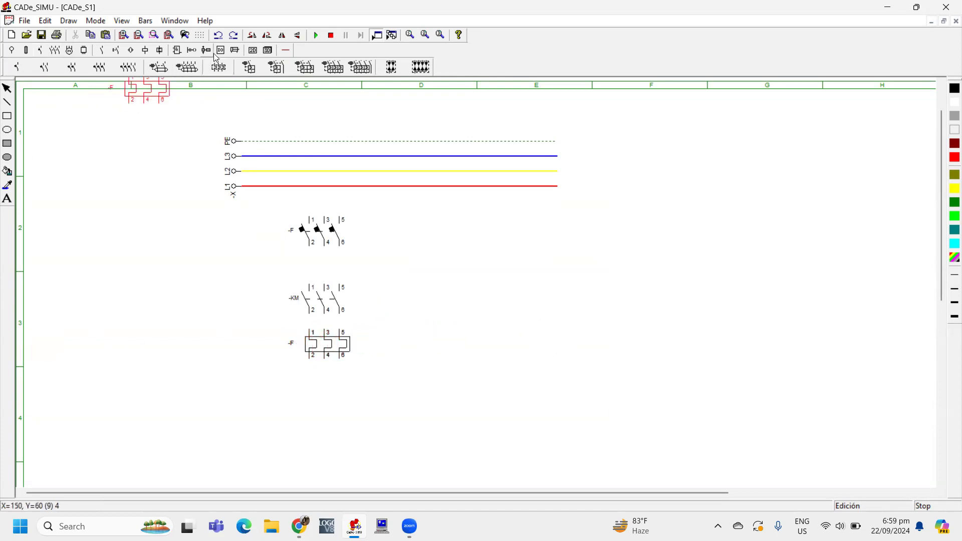
pyautogui.click(70, 50)
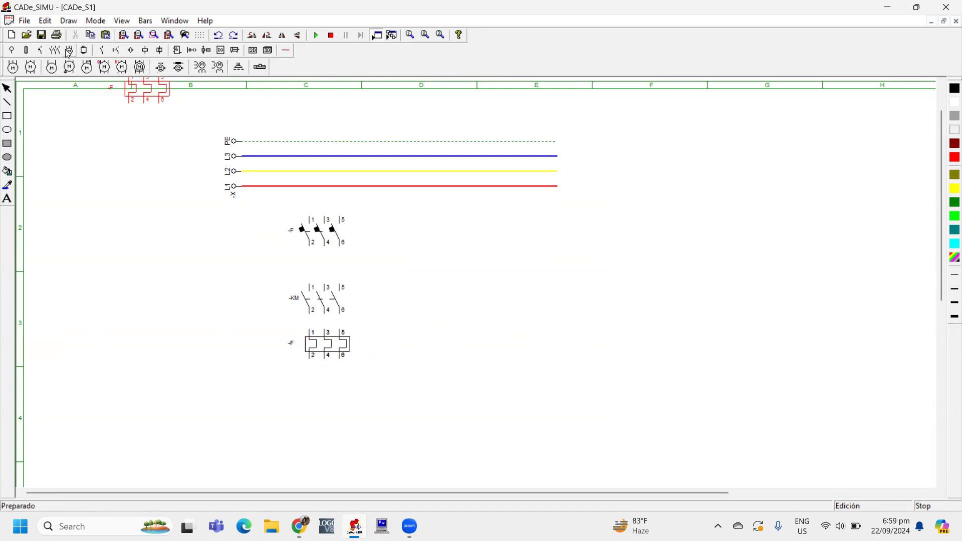
pyautogui.click(13, 67)
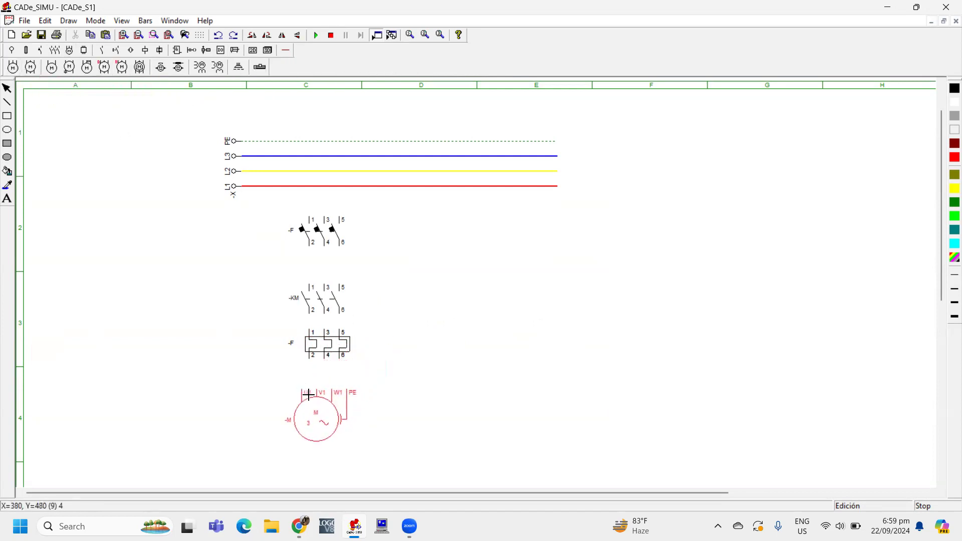
pyautogui.click(312, 396)
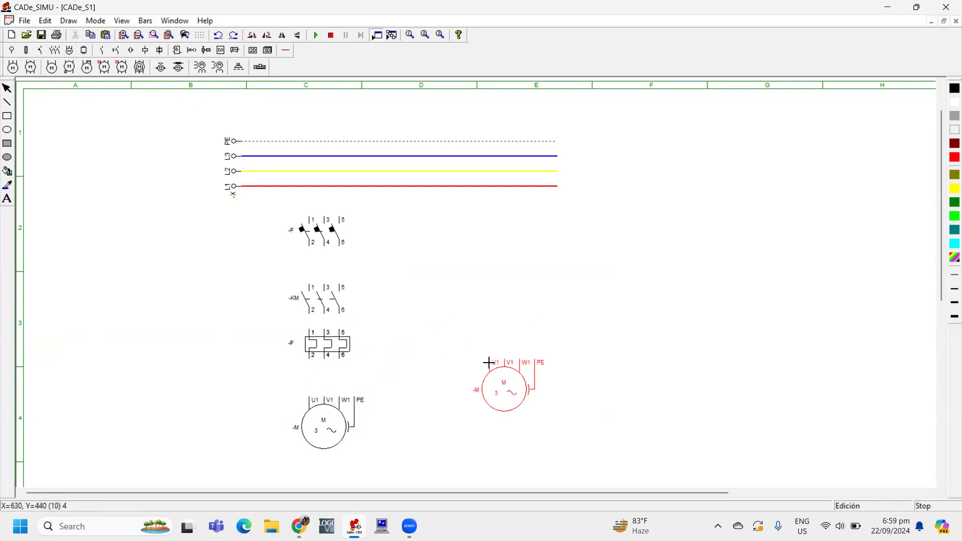
pyautogui.rightClick(425, 368)
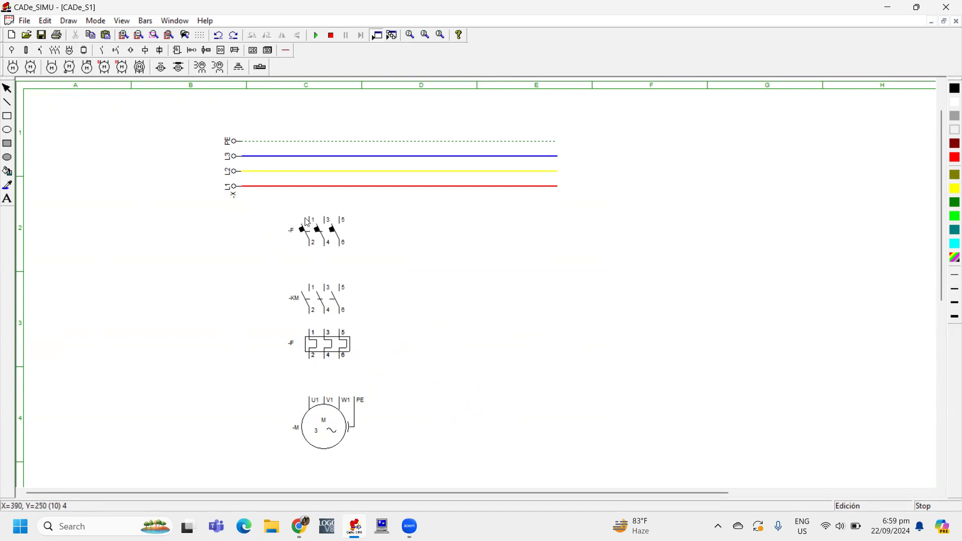
# - Name the three-pole circuit breaker QF1
pyautogui.doubleClick(319, 235)
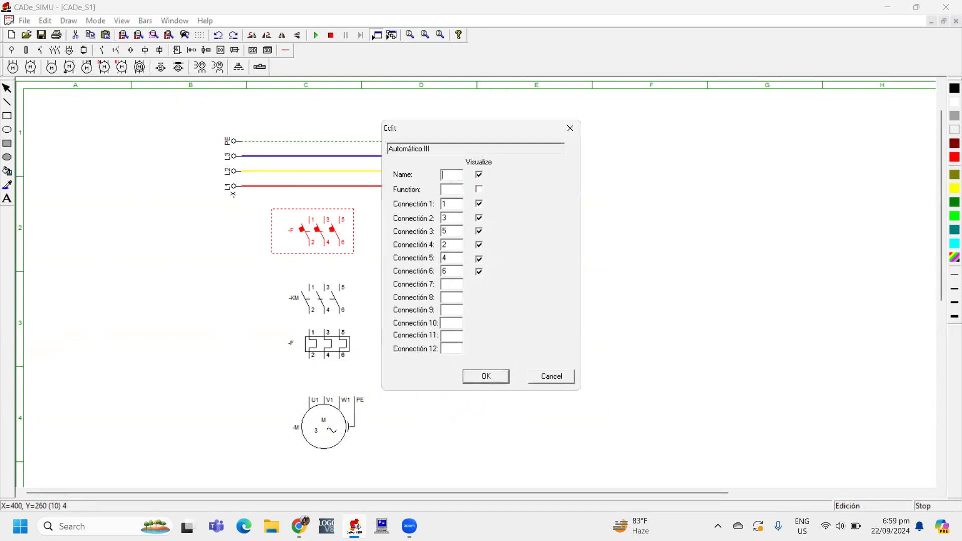
pyautogui.press('capslock')
pyautogui.write('QF1')
pyautogui.click(502, 379)
# - Name the three-pole contactor KM1
pyautogui.doubleClick(321, 302)
pyautogui.moveTo(458, 174); pyautogui.dragTo(389, 176)
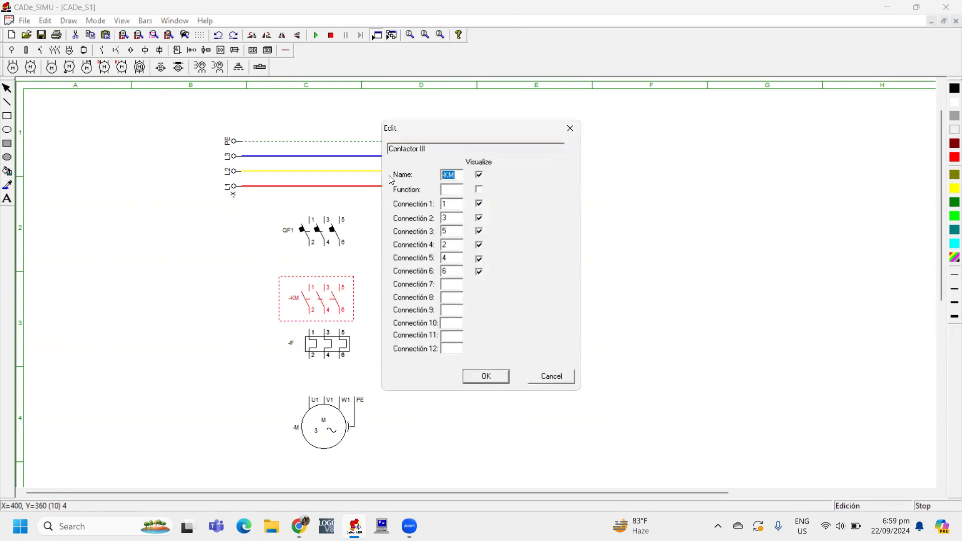
pyautogui.write('KM')
pyautogui.click(486, 377)
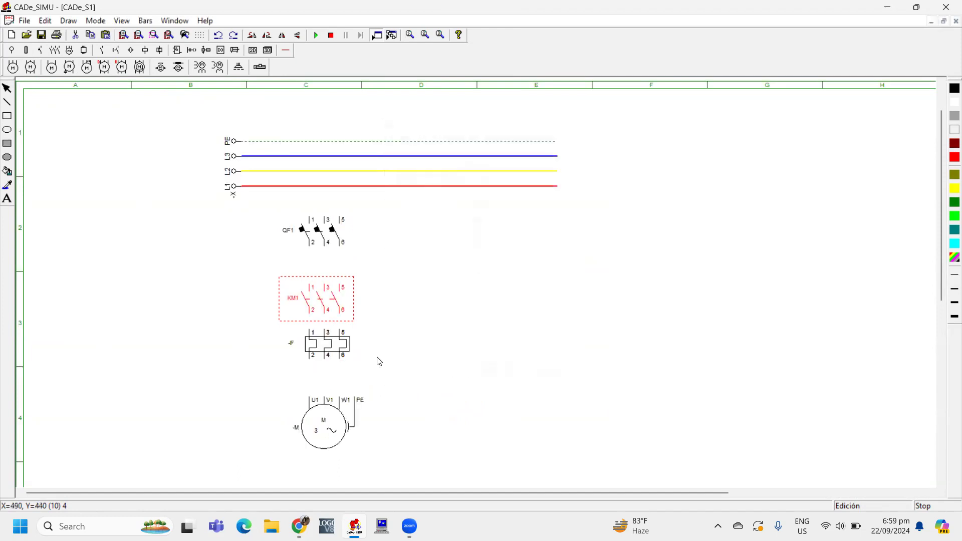
# - Name the three-pole thermal relay F1
pyautogui.doubleClick(330, 344)
pyautogui.moveTo(460, 177); pyautogui.dragTo(405, 178)
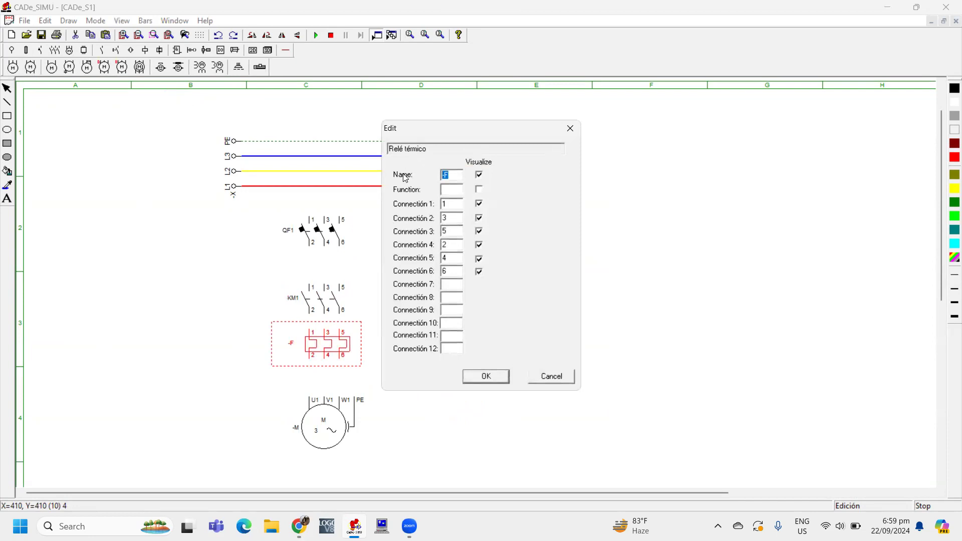
pyautogui.write('F')
pyautogui.click(482, 378)
# - Delete the leftover item beneath thermal relay F1 and realign the relay below contactor KM1
pyautogui.moveTo(322, 347); pyautogui.dragTo(420, 344)
pyautogui.click(327, 359)
pyautogui.press('Delete')
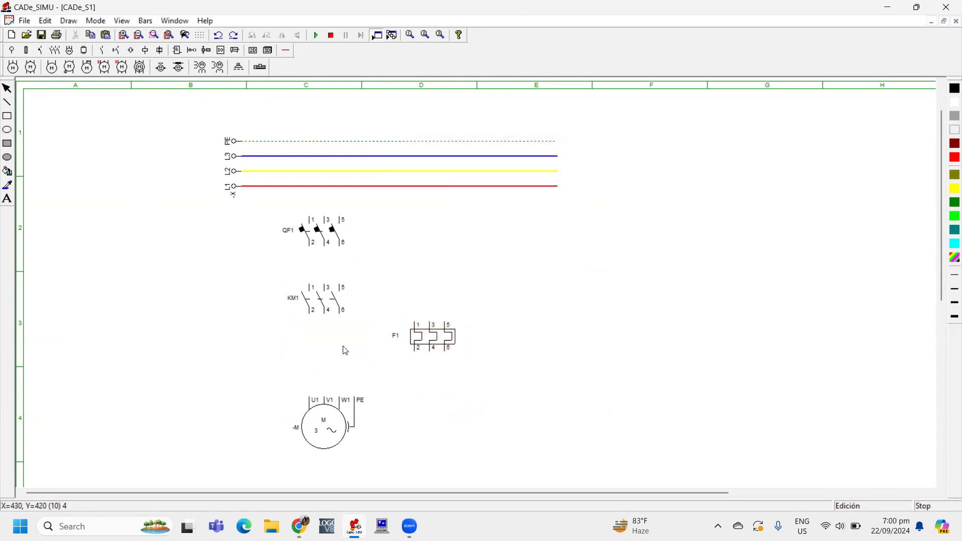
pyautogui.moveTo(424, 334); pyautogui.dragTo(319, 342)
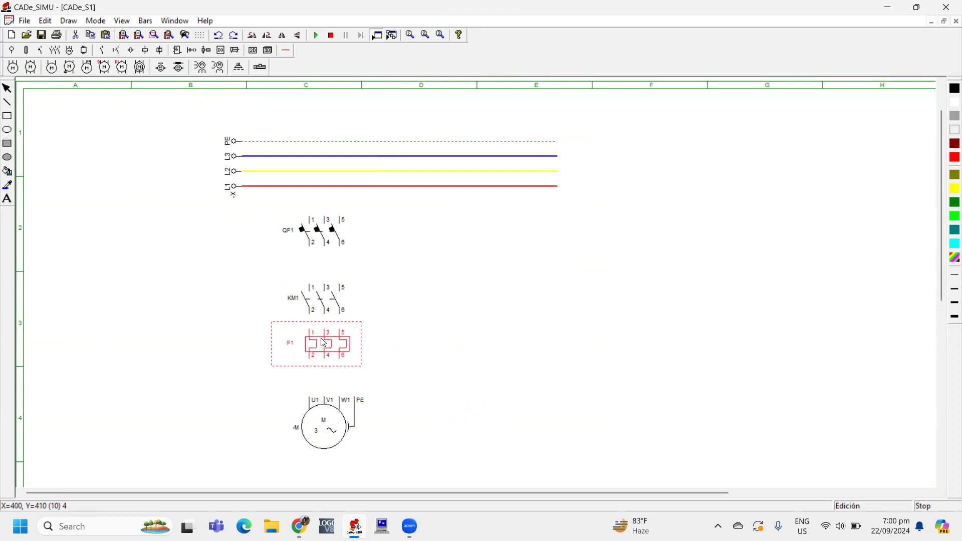
pyautogui.click(436, 327)
# - Name the three-phase motor M1
pyautogui.moveTo(328, 426); pyautogui.dragTo(325, 426)
pyautogui.doubleClick(324, 426)
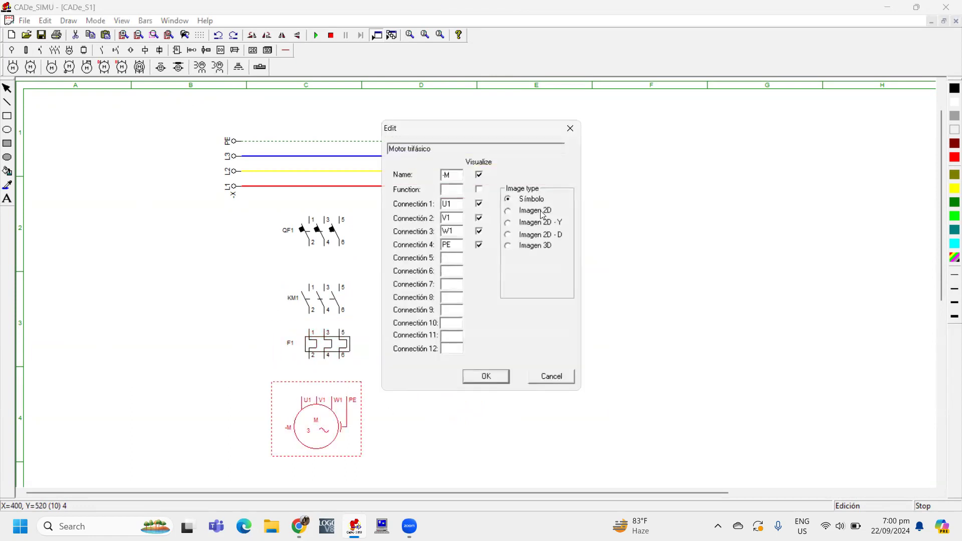
pyautogui.write('M')
pyautogui.click(490, 376)
# - Try the Imagen 2D, Imagen 2D - Y, Imagen 2D - D and Imagen 3D image types on motor M1
pyautogui.doubleClick(330, 425)
pyautogui.click(486, 377)
pyautogui.doubleClick(328, 421)
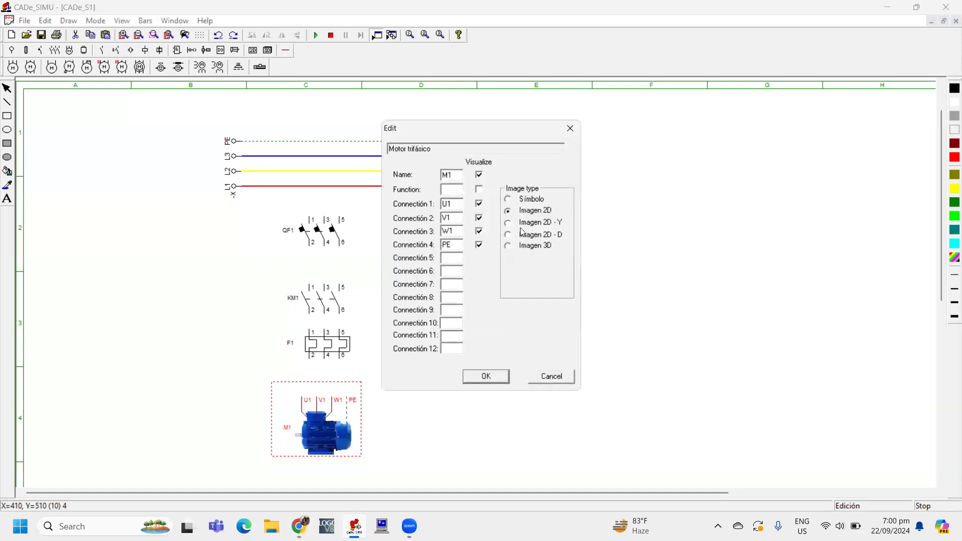
pyautogui.click(481, 382)
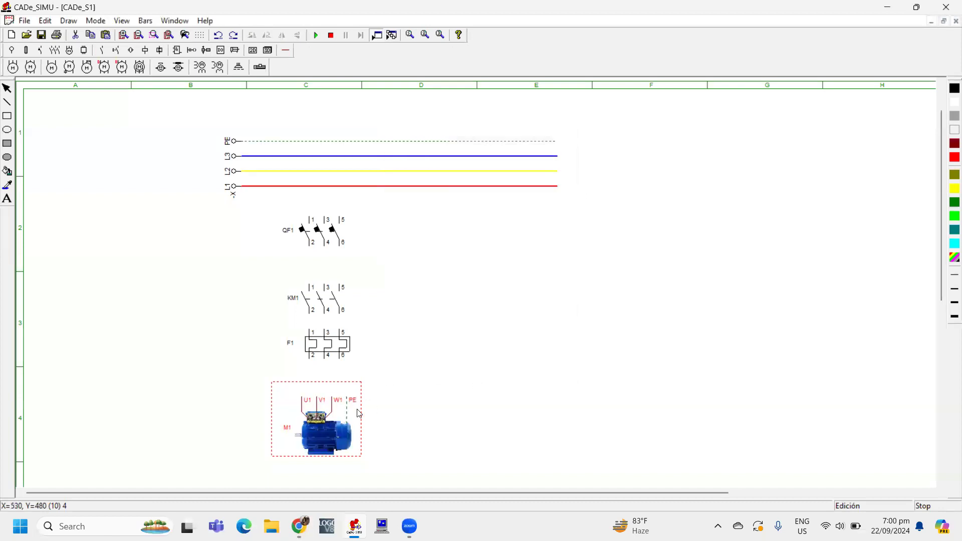
pyautogui.doubleClick(328, 428)
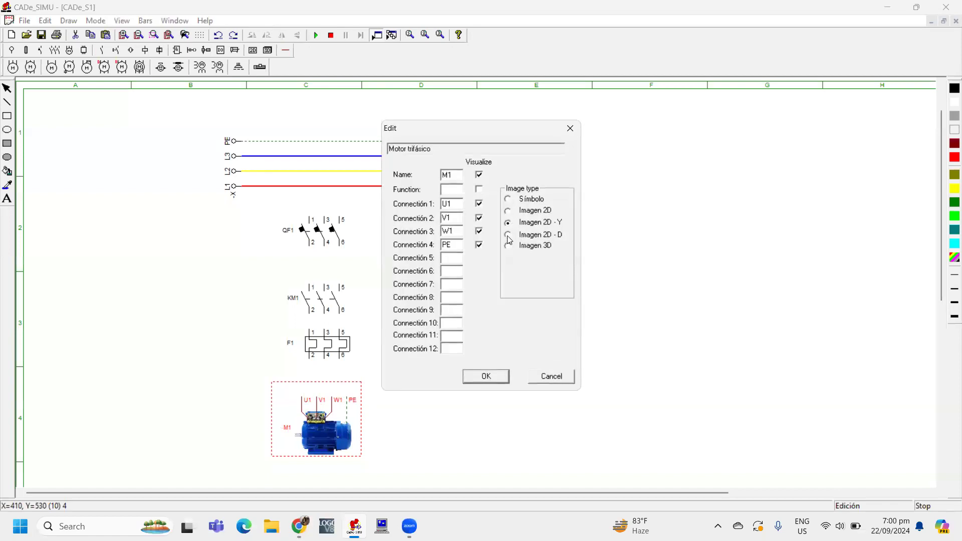
pyautogui.click(508, 236)
pyautogui.click(484, 380)
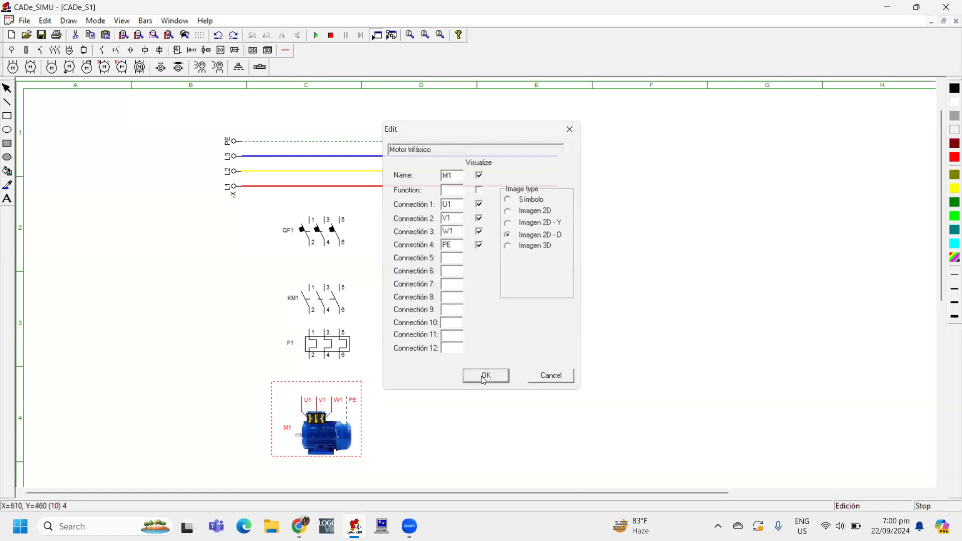
pyautogui.doubleClick(326, 438)
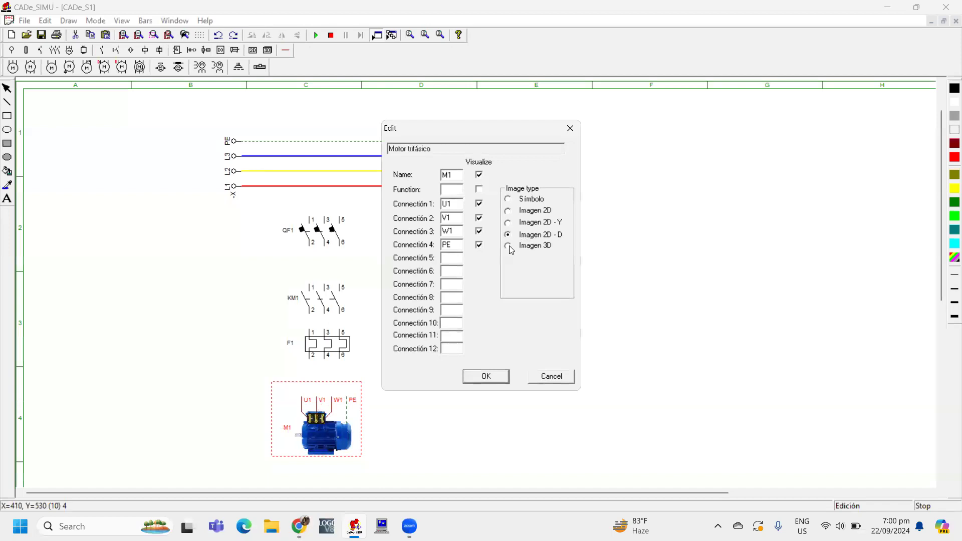
pyautogui.click(482, 377)
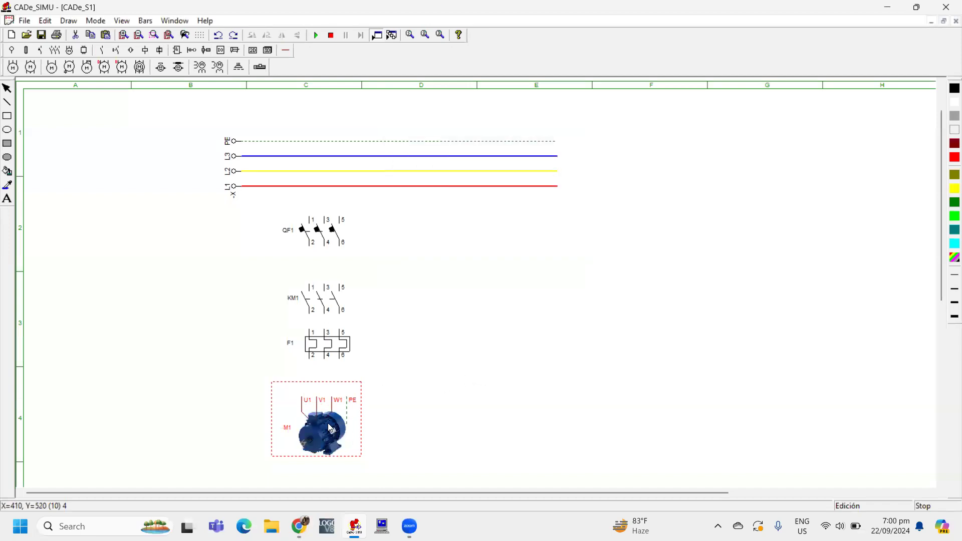
# - Set motor M1's image type to Símbolo and realign the motor with the thermal relay's poles
pyautogui.doubleClick(322, 424)
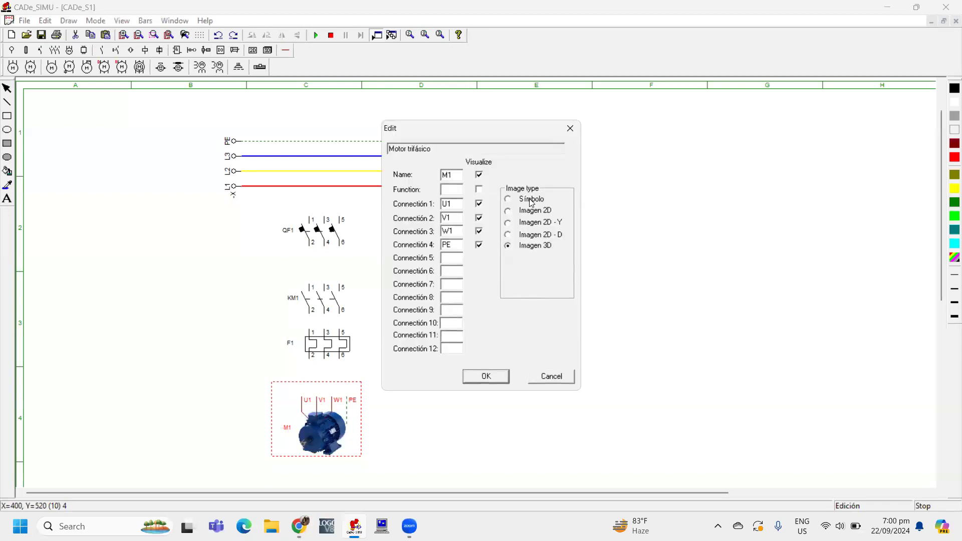
pyautogui.click(489, 377)
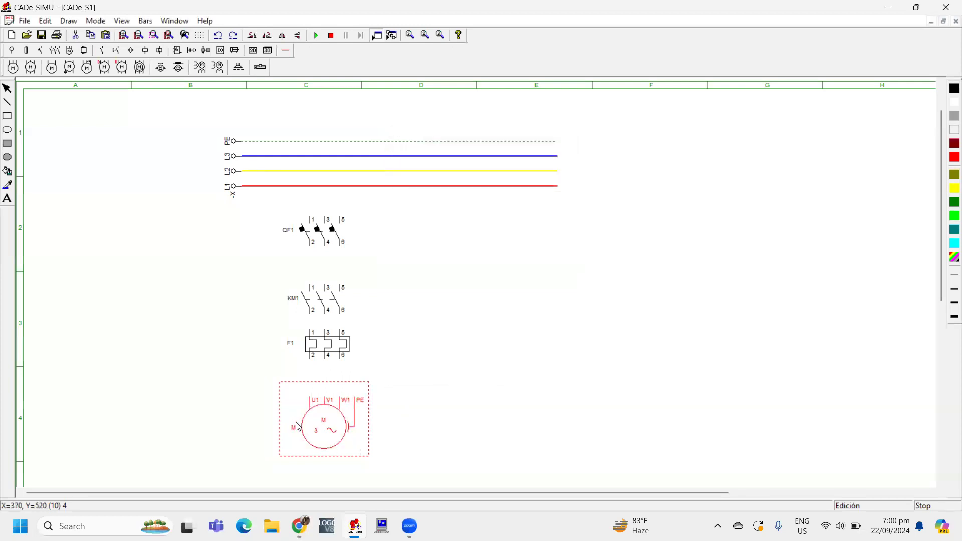
pyautogui.click(431, 311)
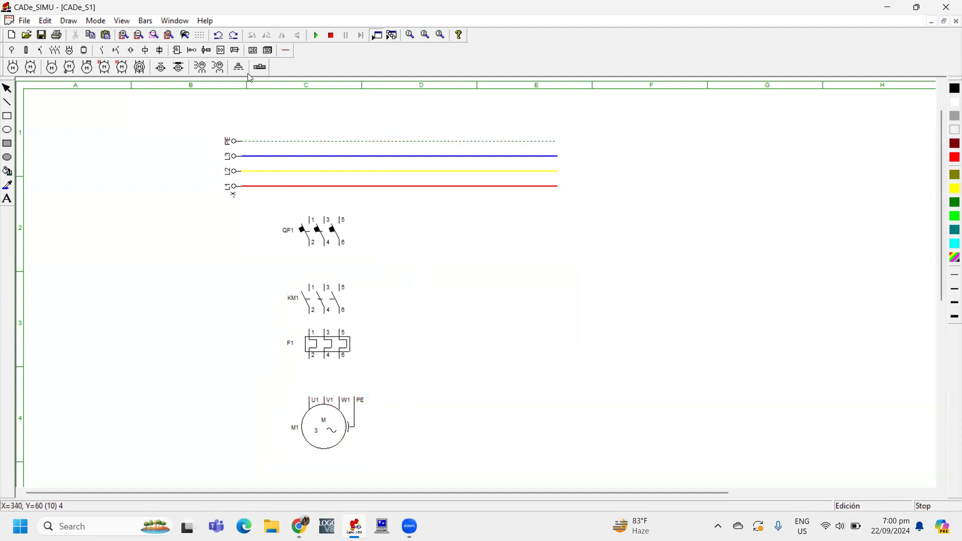
# - Draw red power wires from line L1 to QF1 terminal 1, from QF1 to KM1, and from F1 to motor terminal U1
pyautogui.click(284, 52)
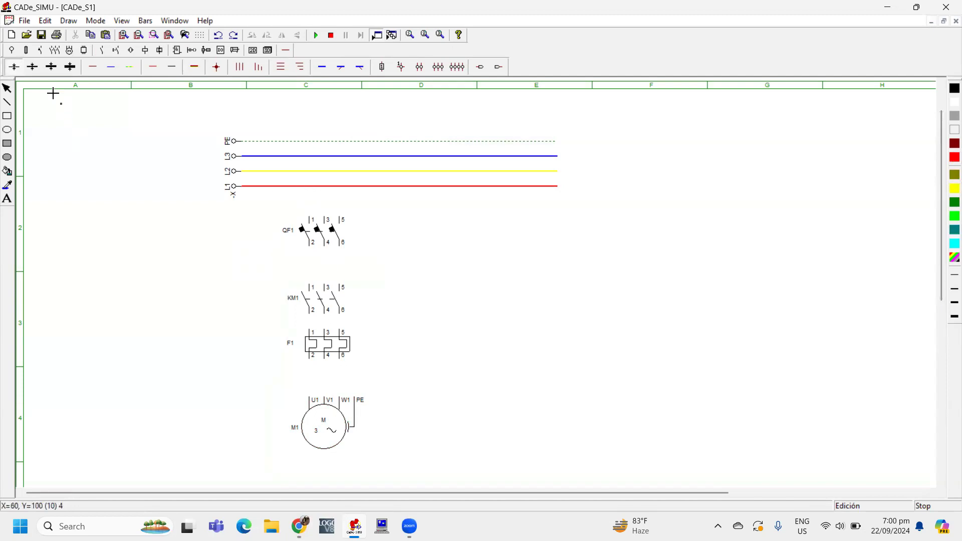
pyautogui.click(32, 68)
pyautogui.moveTo(309, 186); pyautogui.dragTo(309, 218)
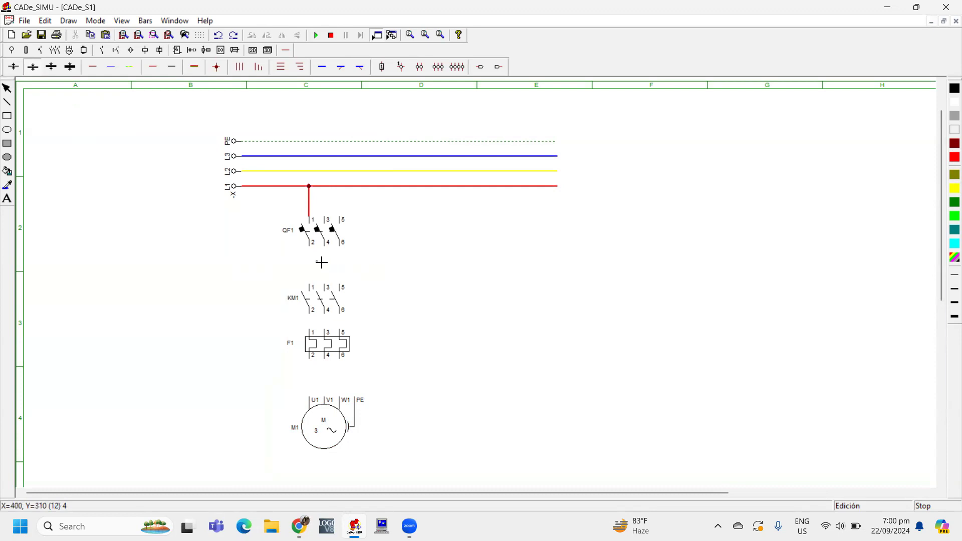
pyautogui.moveTo(313, 259); pyautogui.dragTo(310, 286)
pyautogui.moveTo(313, 364); pyautogui.dragTo(311, 397)
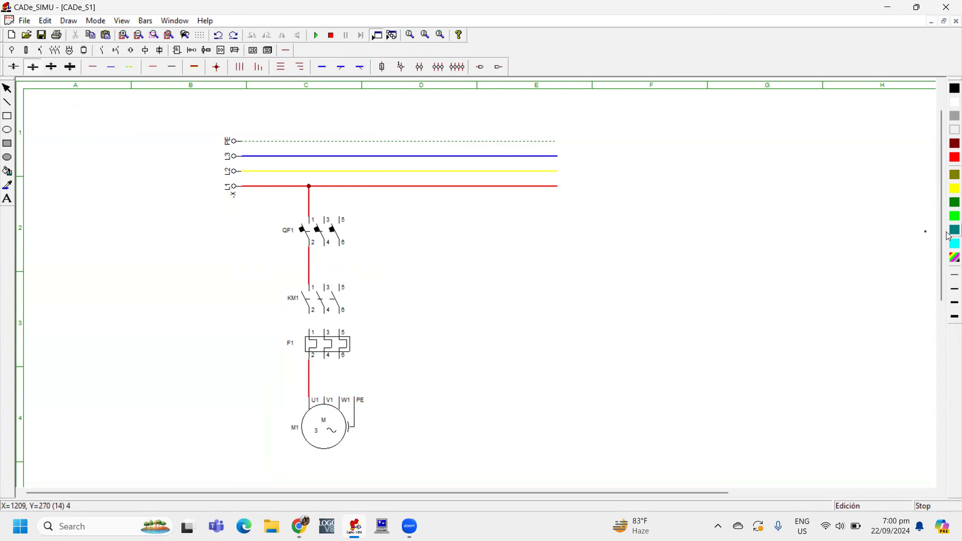
# - Draw blue power wires from line L3 through the third poles of QF1 and KM1, and from F1 to motor terminal W1
pyautogui.click(949, 260)
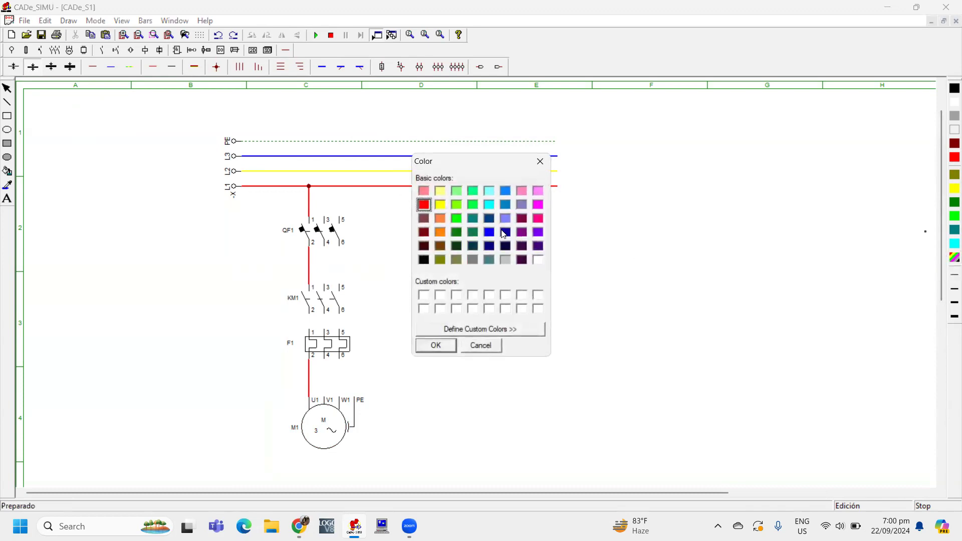
pyautogui.click(489, 232)
pyautogui.click(436, 345)
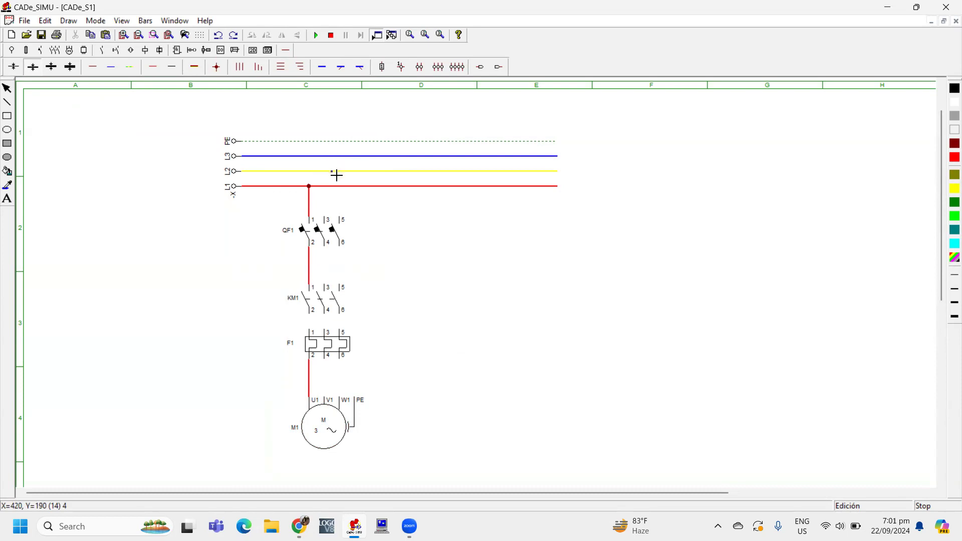
pyautogui.moveTo(340, 162); pyautogui.dragTo(343, 284)
pyautogui.moveTo(343, 365); pyautogui.dragTo(342, 399)
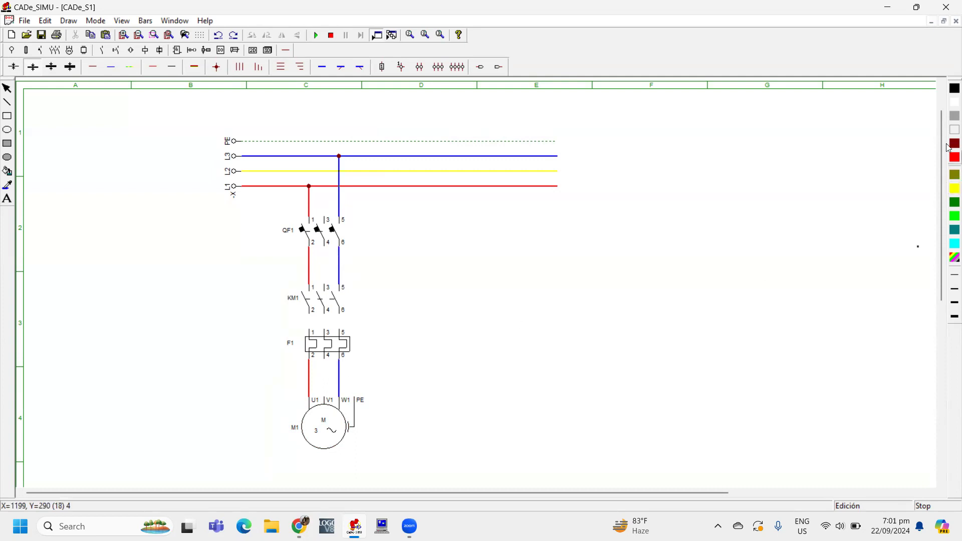
# - Wire the middle phase in yellow from the L1 line to QF1 and KM1 and from F1 to V1, and join KM1 to F1 in black
pyautogui.moveTo(324, 186); pyautogui.dragTo(325, 219)
pyautogui.moveTo(326, 256); pyautogui.dragTo(326, 287)
pyautogui.moveTo(325, 380); pyautogui.dragTo(325, 397)
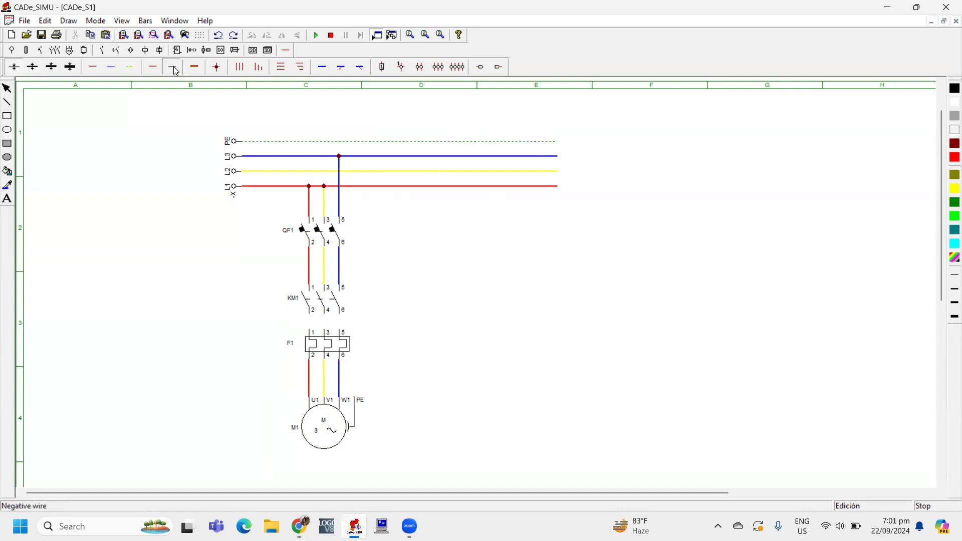
pyautogui.moveTo(312, 318)
pyautogui.mouseDown()
pyautogui.moveTo(325, 330)
pyautogui.moveTo(340, 317)
pyautogui.moveTo(339, 329)
pyautogui.mouseUp()
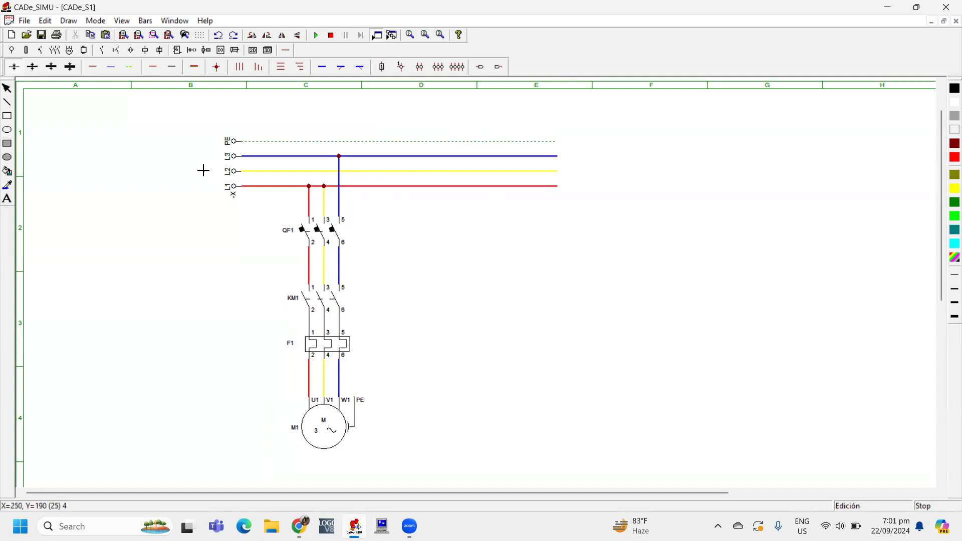
# - Remove the middle wire between the L1 line and QF1 terminal 3, along with its junction
pyautogui.press('Escape')
pyautogui.click(326, 198)
pyautogui.press('Delete')
pyautogui.hotkey('ctrl', 'z')
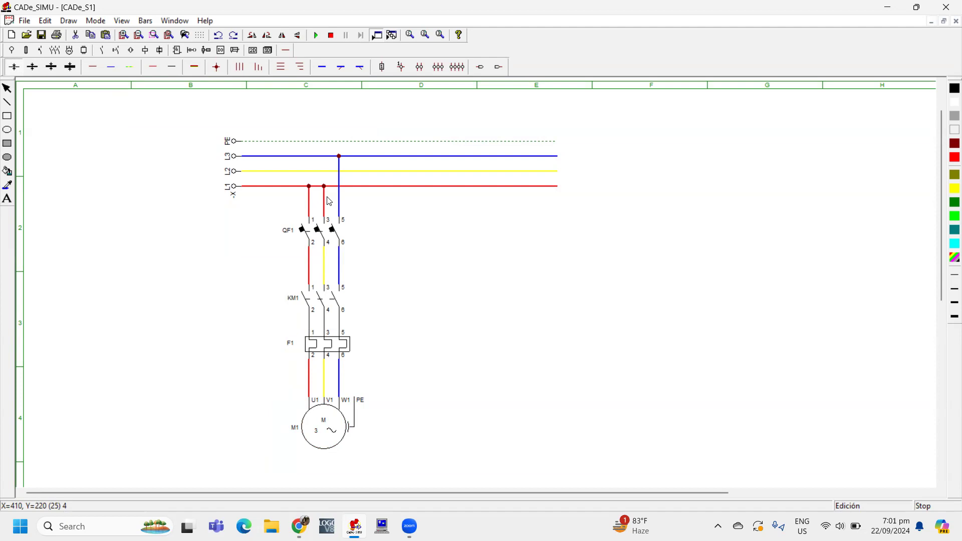
pyautogui.click(435, 257)
pyautogui.click(324, 206)
pyautogui.press('Delete')
pyautogui.click(216, 66)
pyautogui.click(328, 186)
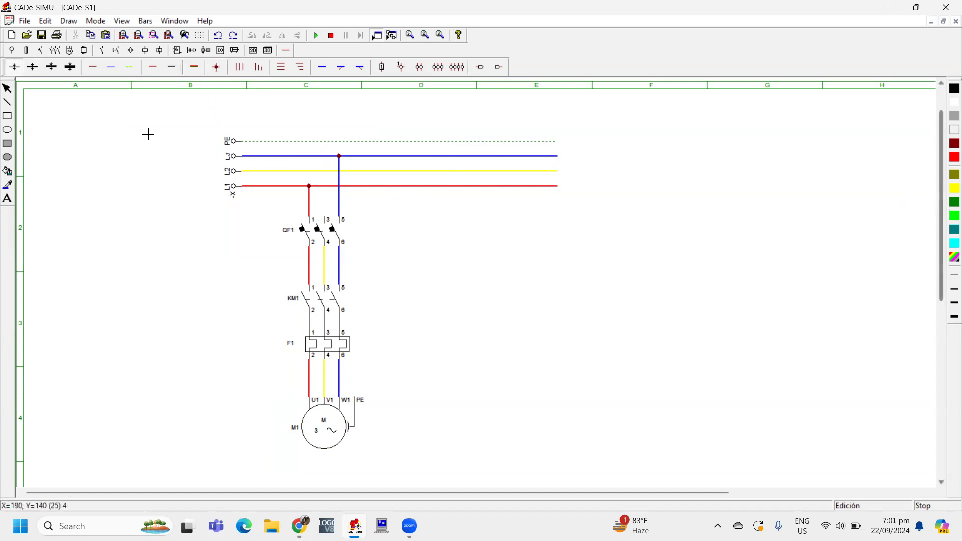
# - Draw a yellow wire from line L2 to QF1 terminal 3 and a protective earth wire from the PE line to the motor's PE terminal
pyautogui.click(33, 67)
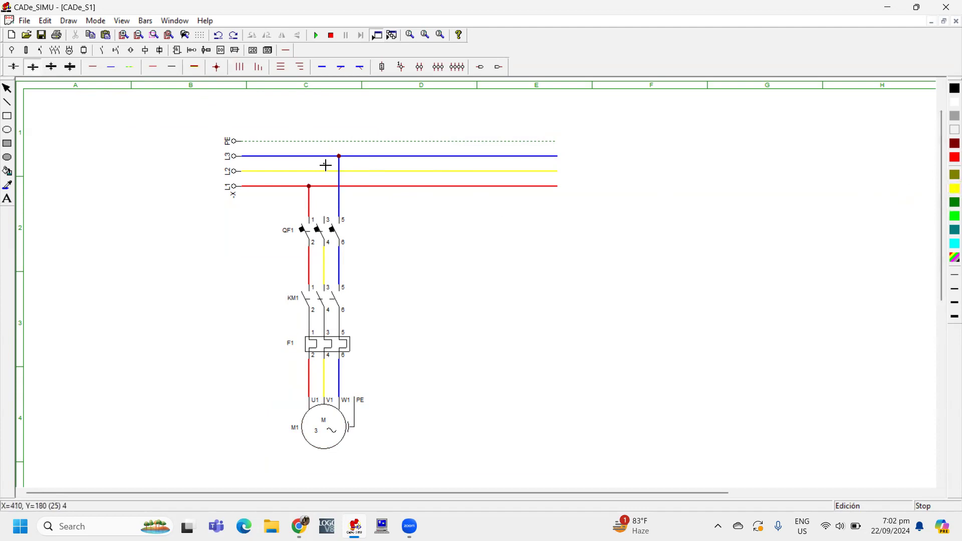
pyautogui.moveTo(325, 171); pyautogui.dragTo(324, 210)
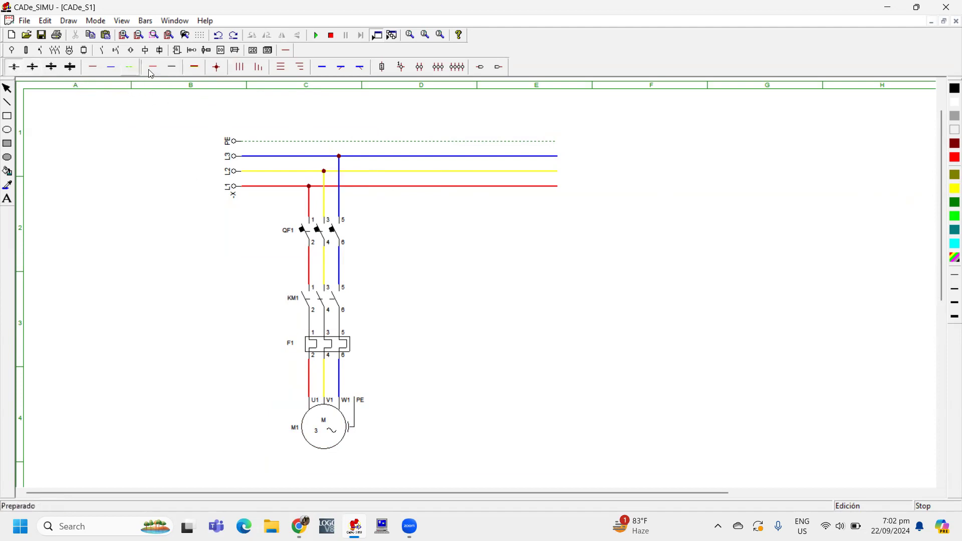
pyautogui.click(355, 143)
pyautogui.click(364, 395)
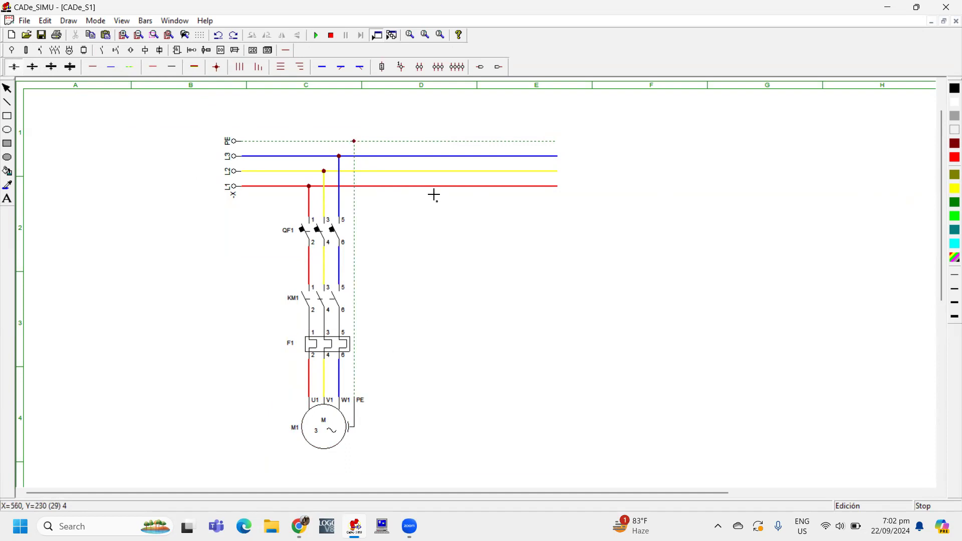
# - Name the L1 L2 L3 PE power supply S
pyautogui.click(239, 182)
pyautogui.doubleClick(239, 181)
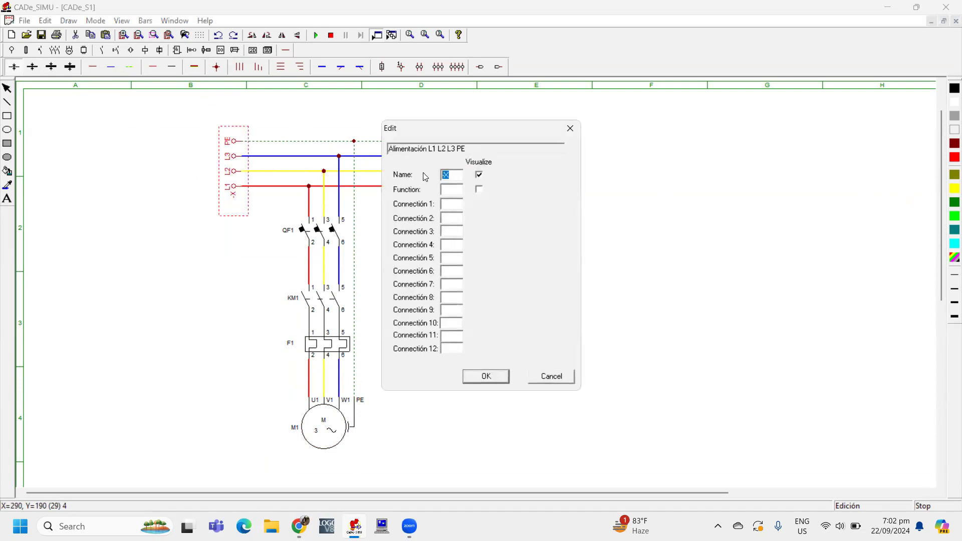
pyautogui.write('S')
pyautogui.click(485, 377)
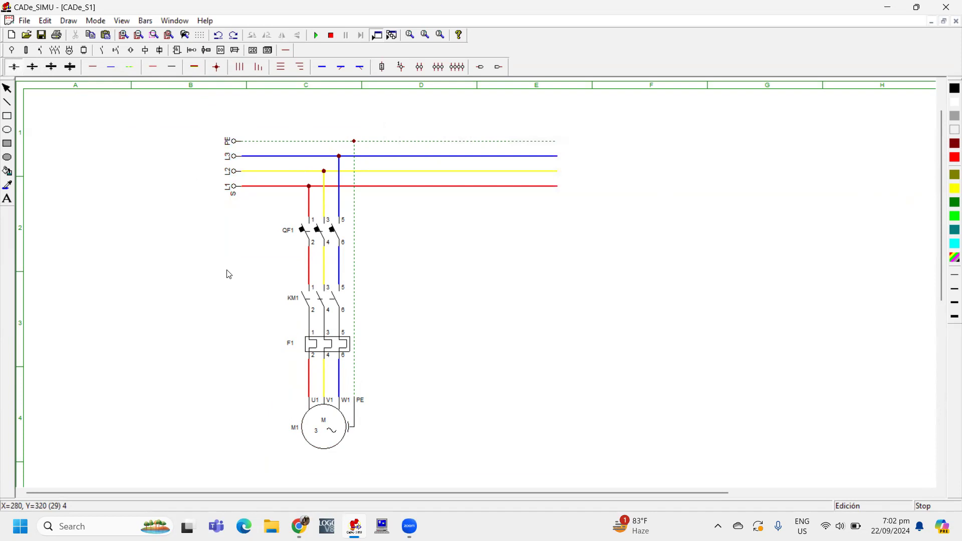
# - Add the title POWER CIRCUIT DIAGRAM in bold, size 12, above the supply lines
pyautogui.click(7, 199)
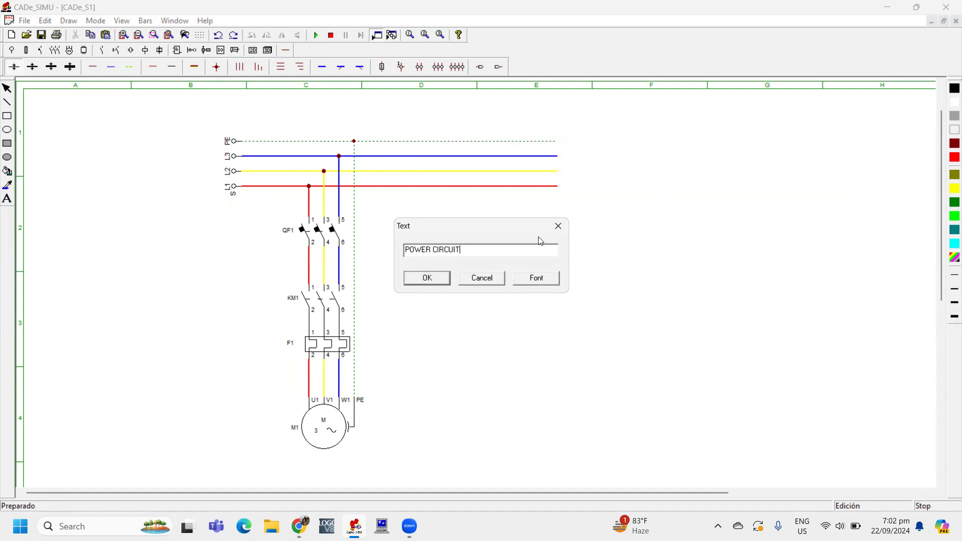
pyautogui.click(481, 277)
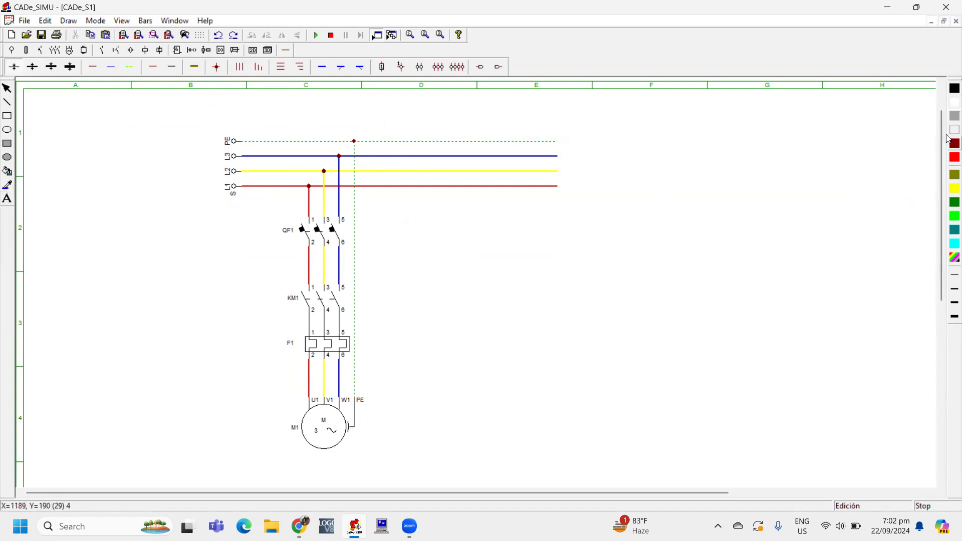
pyautogui.click(11, 200)
pyautogui.write('POWER CIRCUIT DIAGRAM')
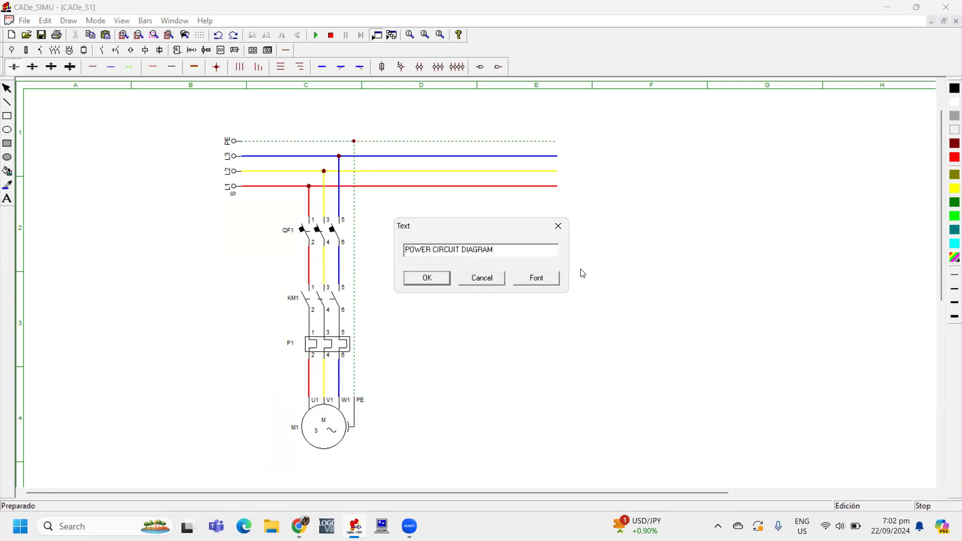
pyautogui.click(538, 278)
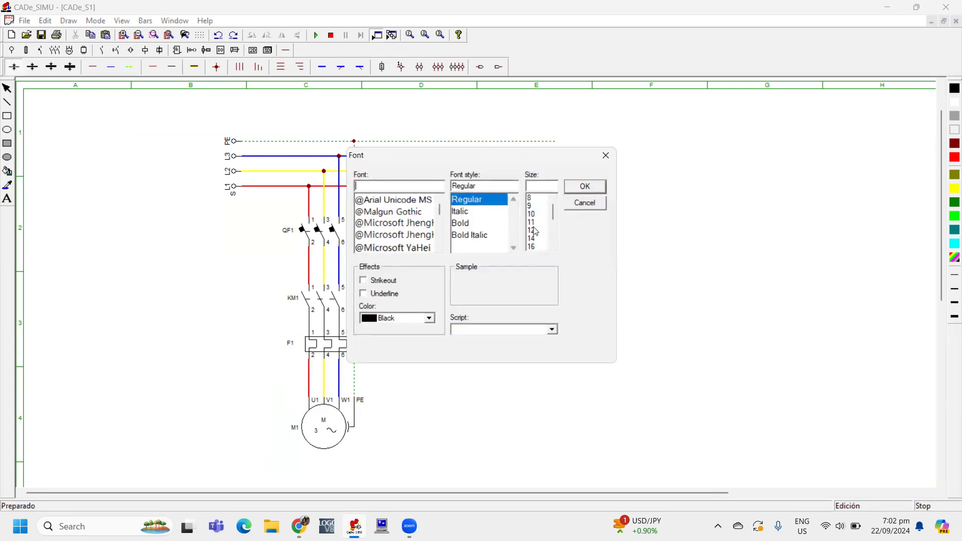
pyautogui.click(532, 231)
pyautogui.click(466, 223)
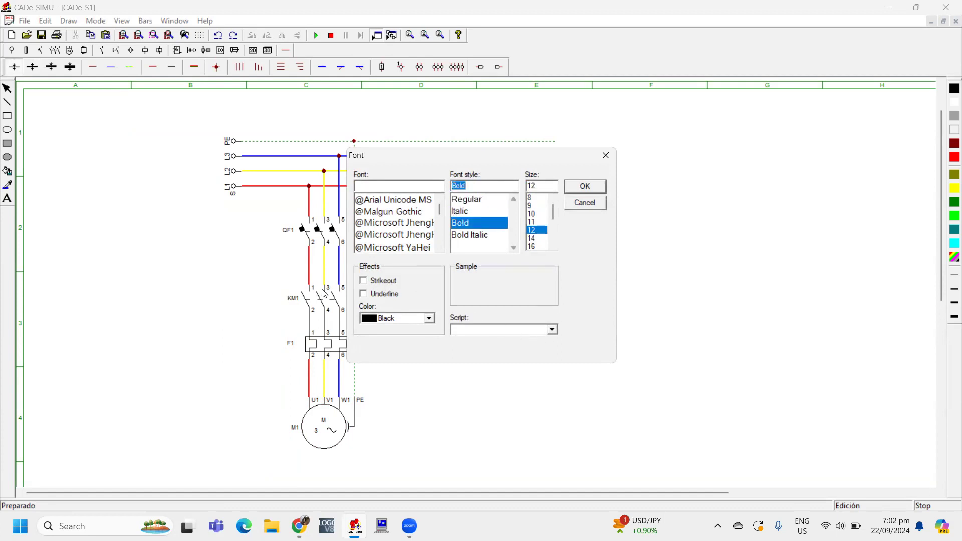
pyautogui.click(584, 187)
pyautogui.click(429, 279)
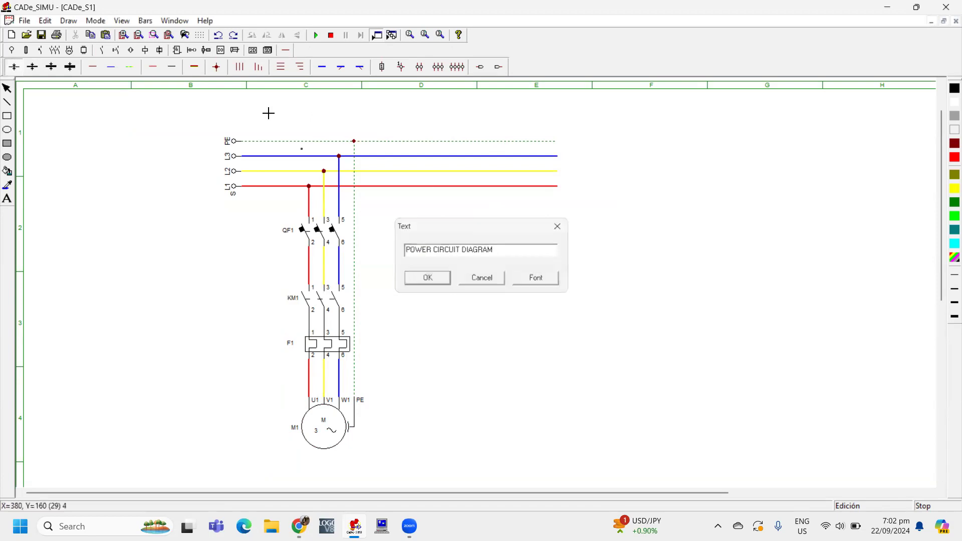
pyautogui.click(303, 124)
pyautogui.click(424, 128)
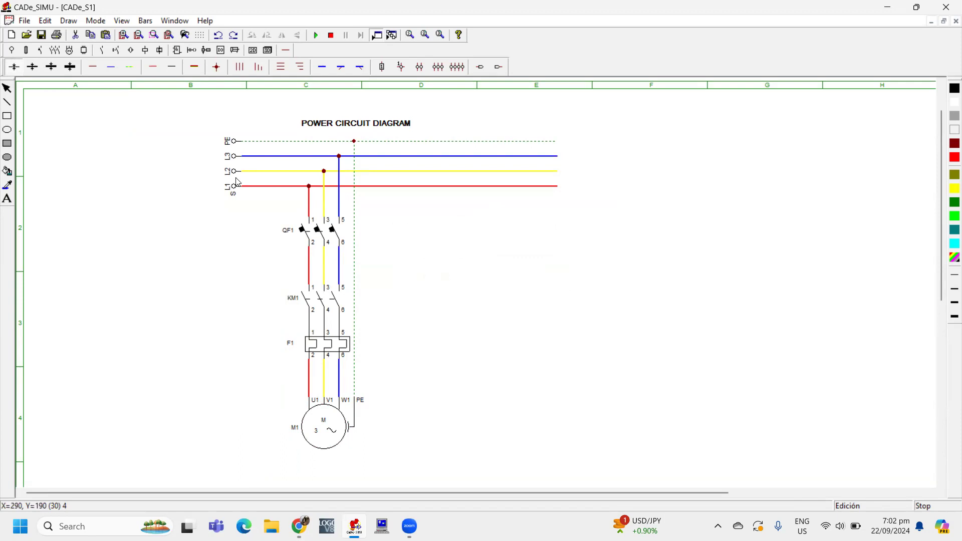
# - Move the POWER CIRCUIT DIAGRAM title slightly higher above the supply lines
pyautogui.click(311, 126)
pyautogui.moveTo(312, 127); pyautogui.dragTo(313, 123)
pyautogui.click(415, 120)
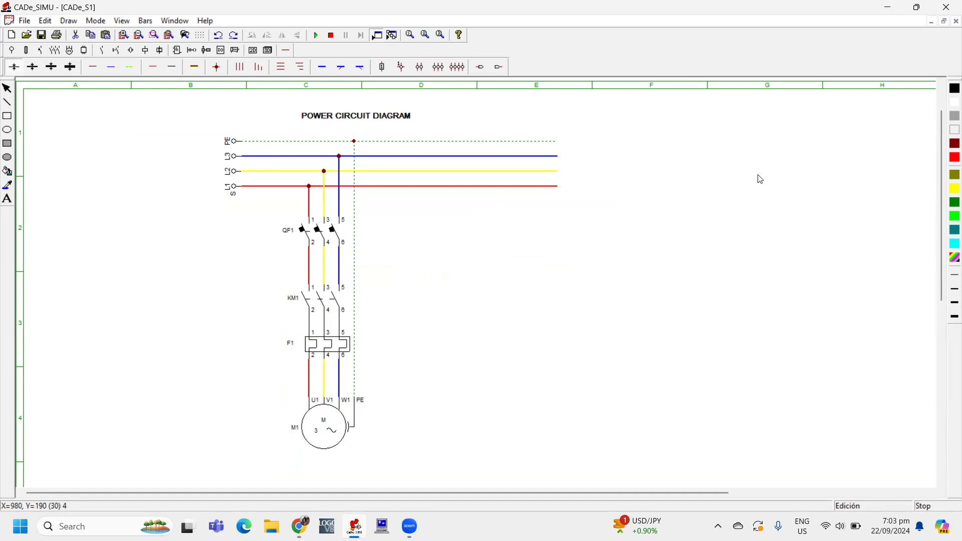
# - Add the label 460VAC, 3 PH in blue, bold, size 9, over the PE supply line
pyautogui.click(949, 260)
pyautogui.click(490, 232)
pyautogui.click(446, 346)
pyautogui.click(8, 198)
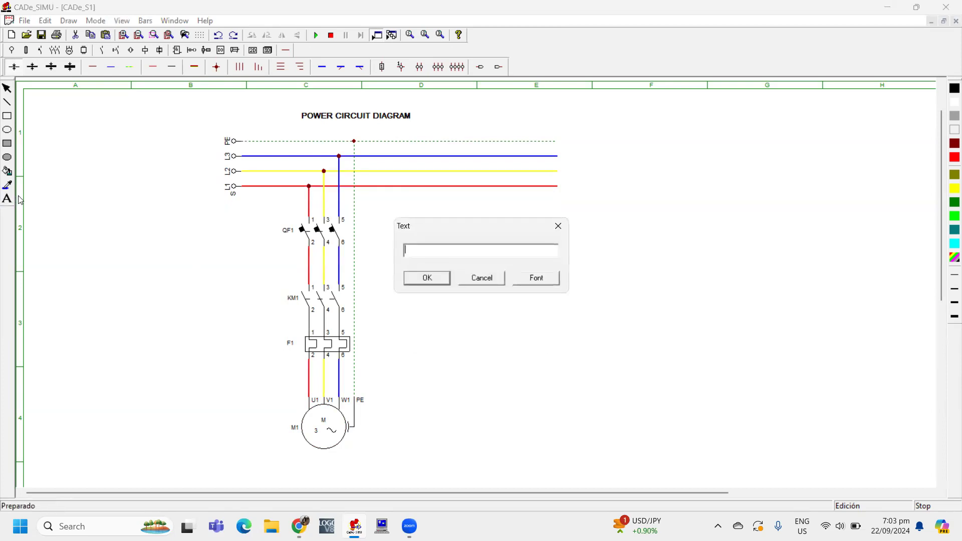
pyautogui.write('4')
pyautogui.click(438, 250)
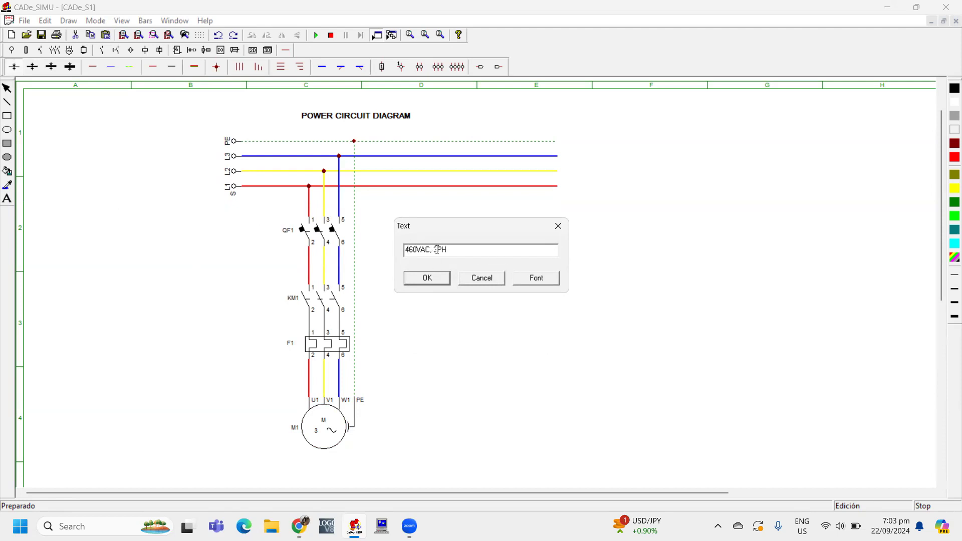
pyautogui.click(553, 282)
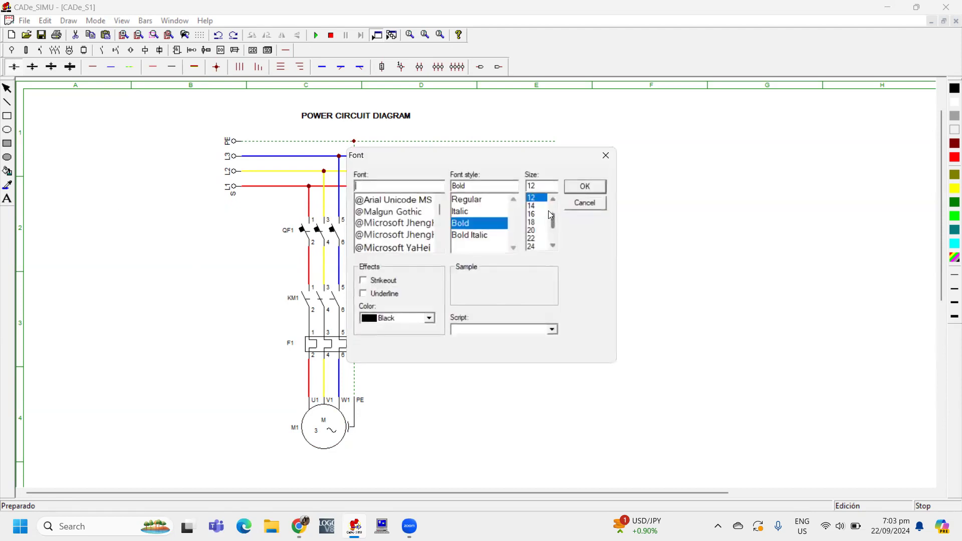
pyautogui.scroll(2, 551, 216)
pyautogui.click(533, 206)
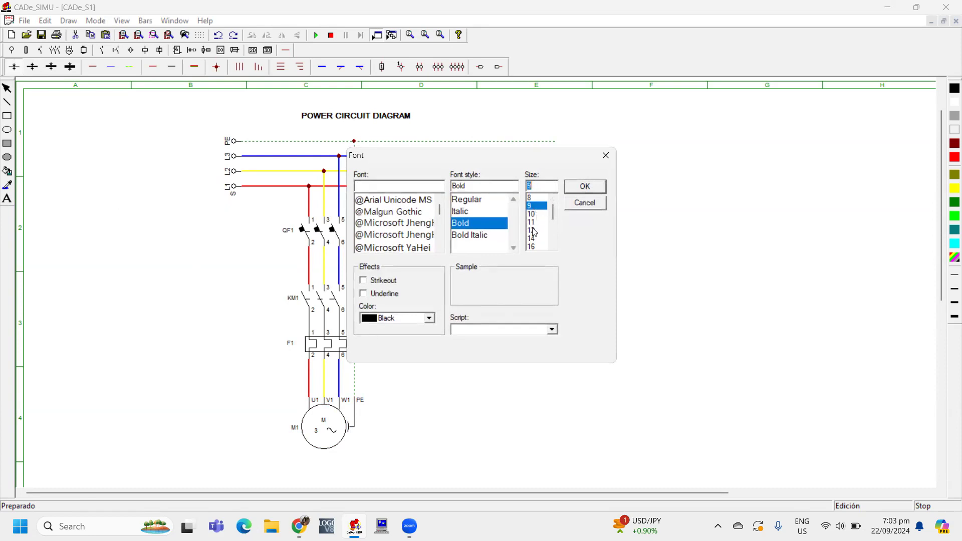
pyautogui.click(582, 188)
pyautogui.click(430, 277)
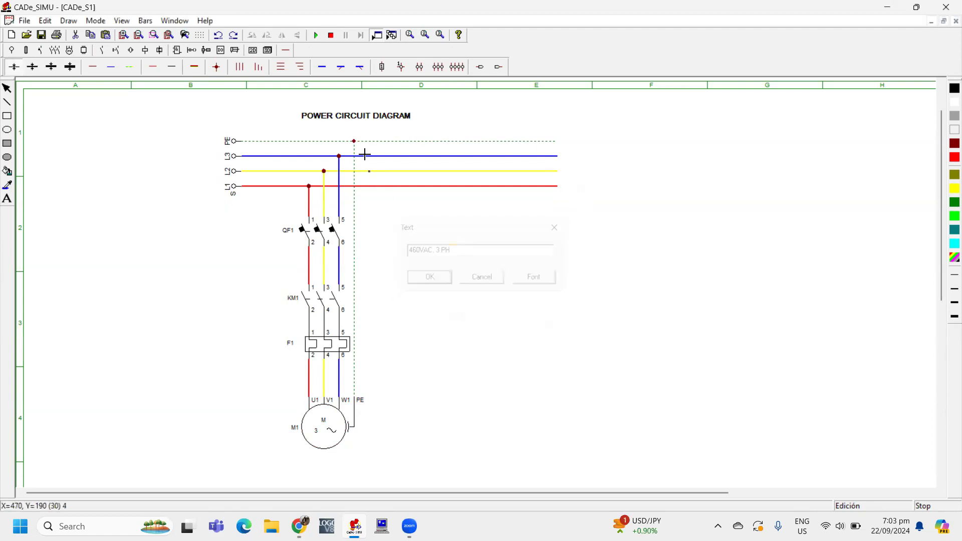
pyautogui.click(336, 141)
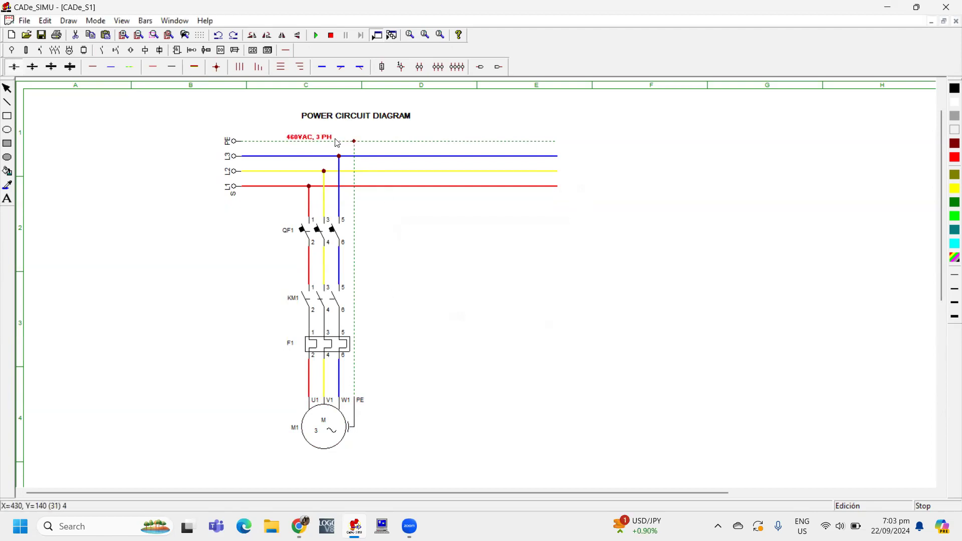
# - Shift the 460VAC, 3 PH label along the PE line, closer to the supply terminals
pyautogui.click(242, 132)
pyautogui.moveTo(309, 143); pyautogui.dragTo(279, 138)
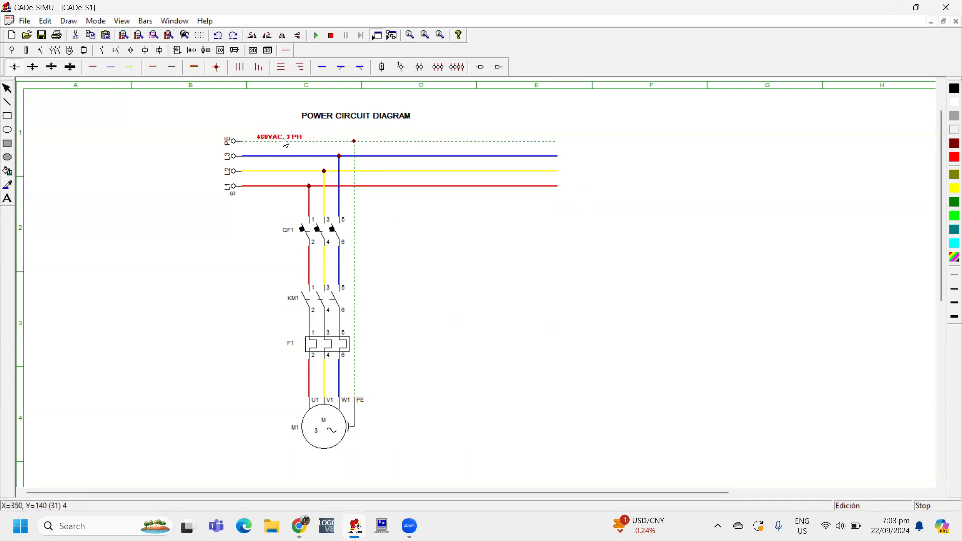
pyautogui.click(255, 225)
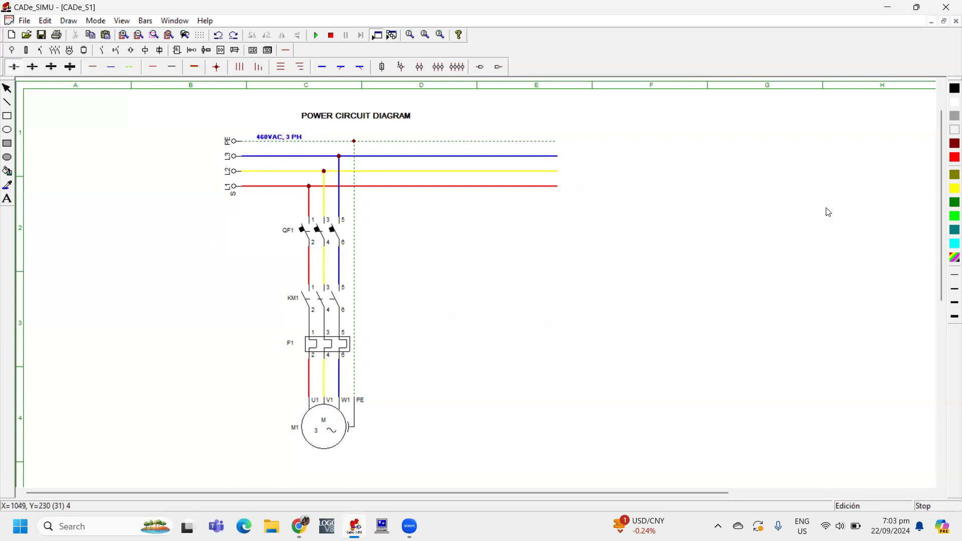
# - Add the blue label MOTOR FEEDER beside the supply terminals
pyautogui.click(7, 199)
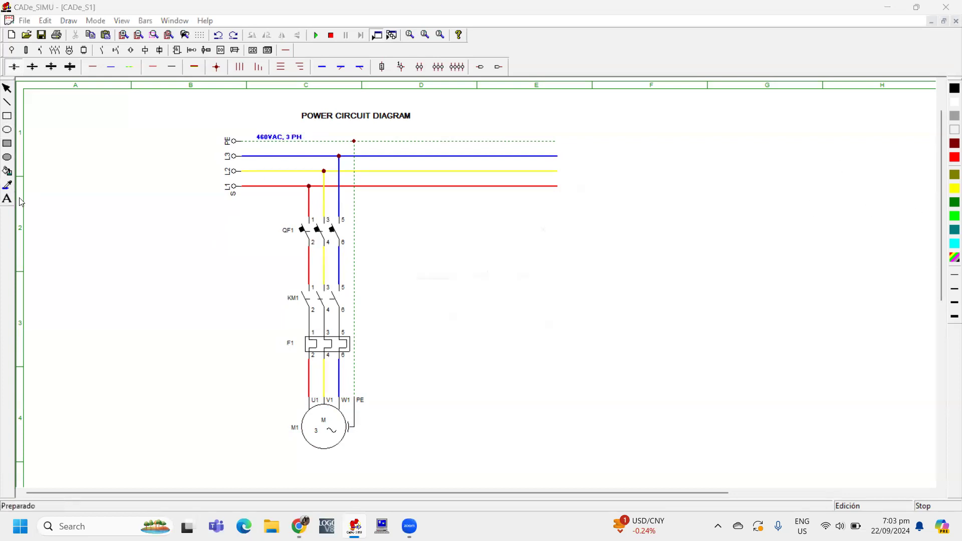
pyautogui.click(327, 249)
pyautogui.write('MOTOR')
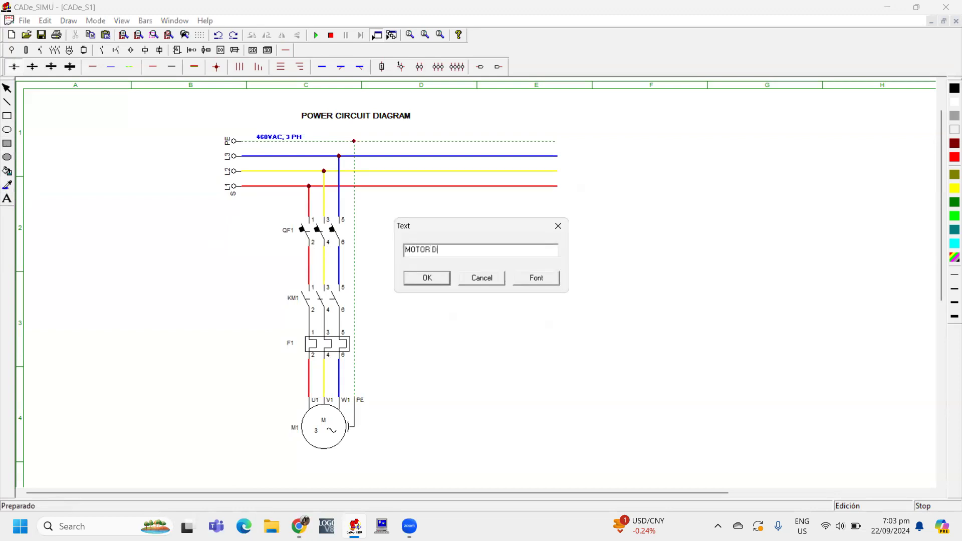
pyautogui.write(' FEEDER')
pyautogui.click(427, 279)
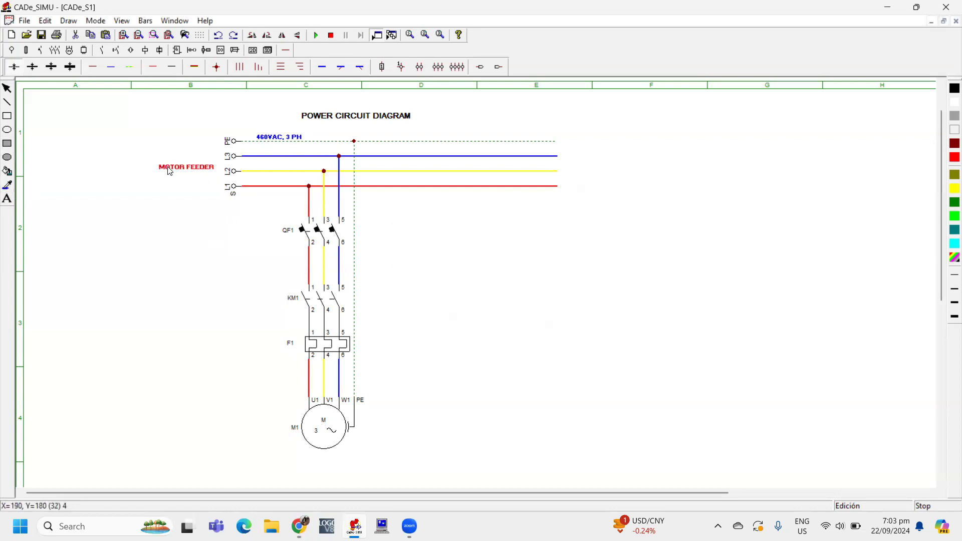
pyautogui.click(180, 166)
# - Add the label BRANCH CIRCUIT PROTECTION beside breaker QF1, aligned with the start of the MOTOR FEEDER label
pyautogui.click(5, 200)
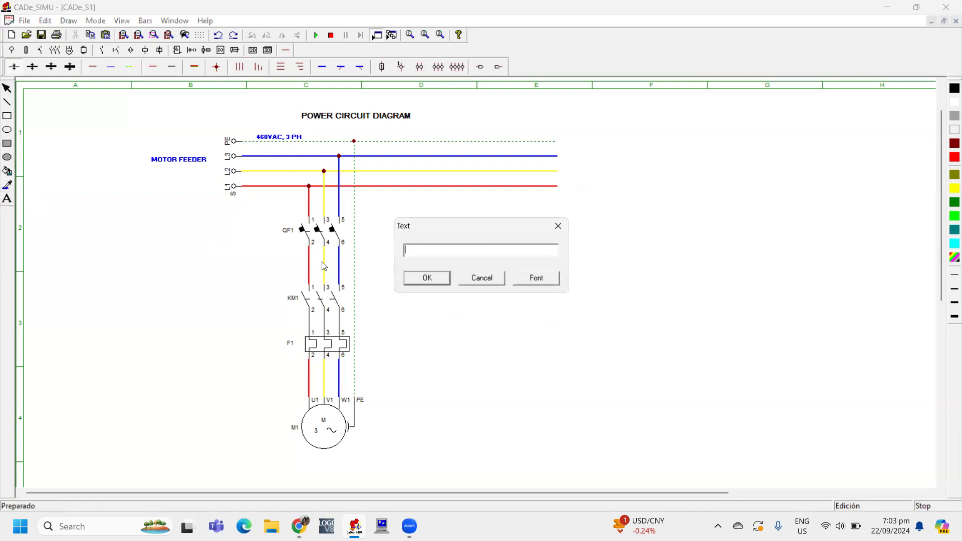
pyautogui.write('BRANCH CIRCUIT PROTEC')
pyautogui.click(432, 279)
pyautogui.click(174, 230)
pyautogui.moveTo(199, 228); pyautogui.dragTo(184, 231)
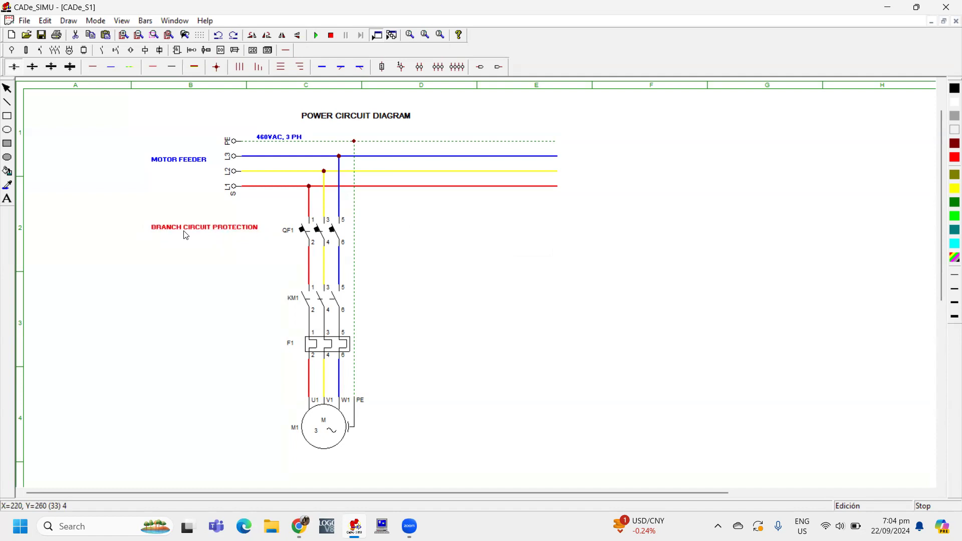
pyautogui.click(183, 251)
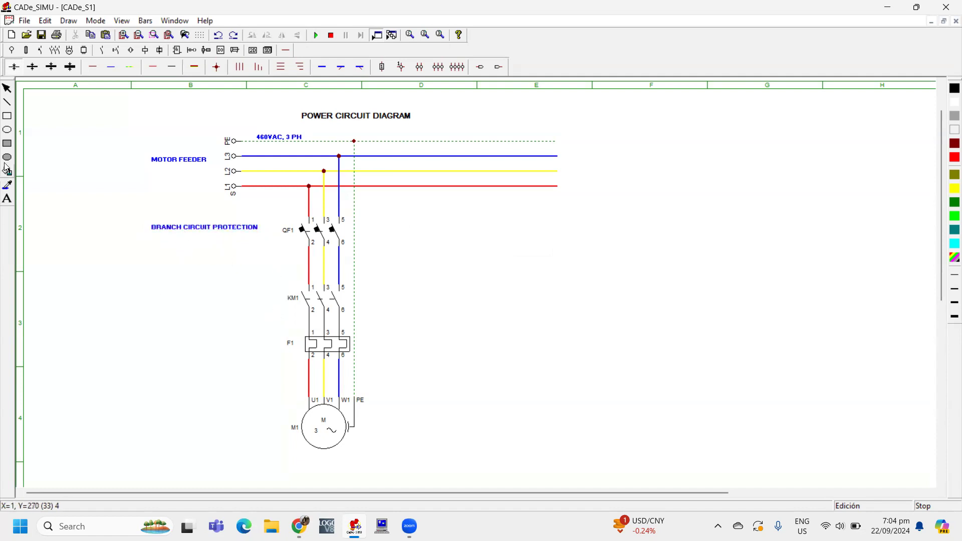
# - Add the label MOTOR CONTROLLER beside contactor KM1, aligned with the labels above it
pyautogui.click(8, 198)
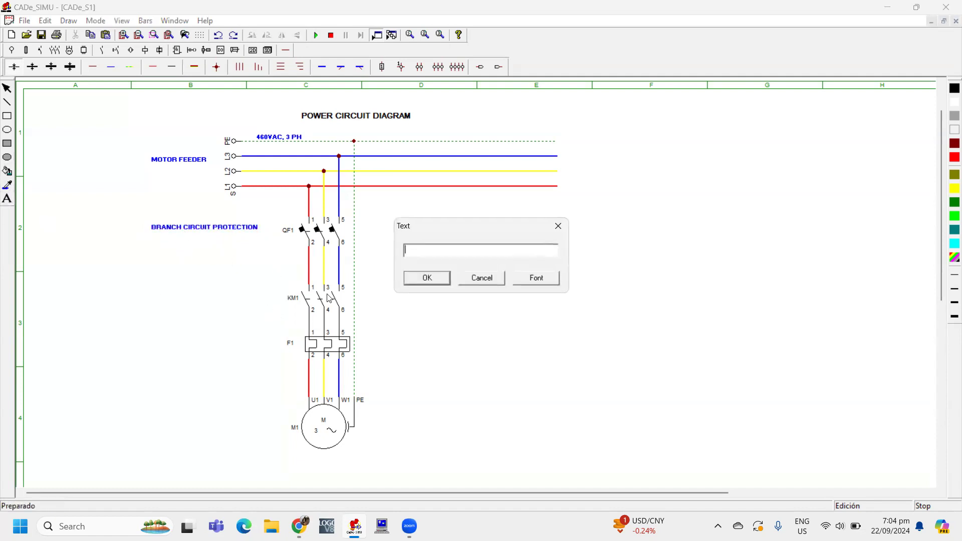
pyautogui.write('MOTOR CONTROLLER')
pyautogui.click(424, 280)
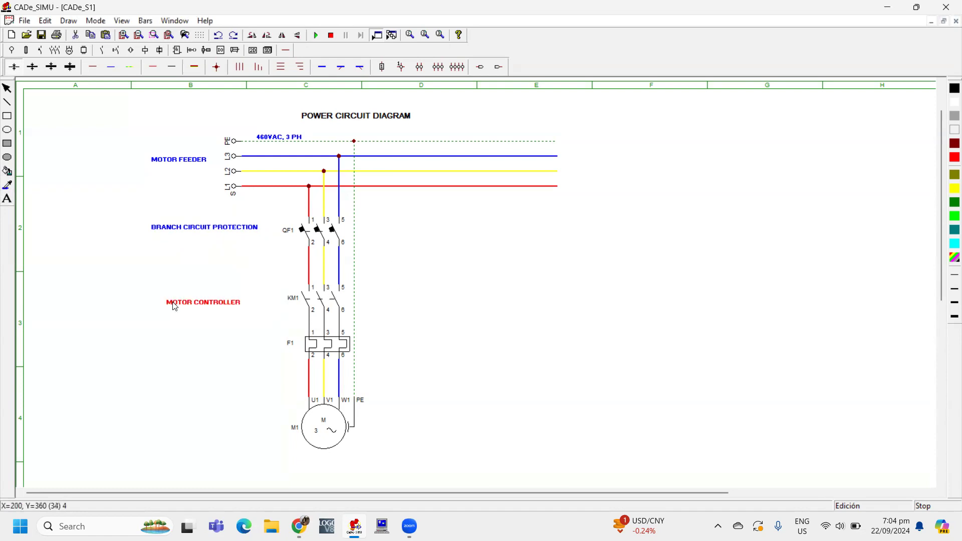
pyautogui.click(164, 307)
pyautogui.click(440, 283)
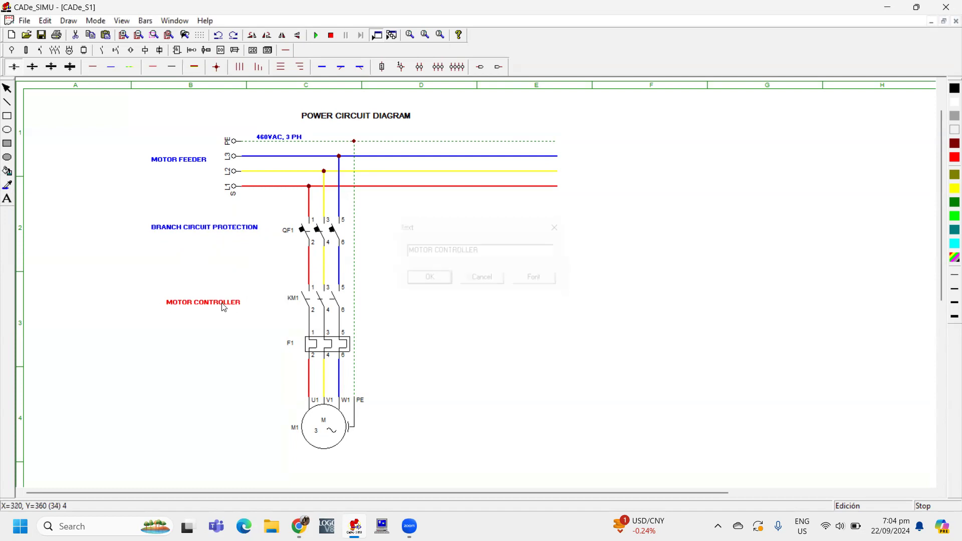
pyautogui.click(188, 306)
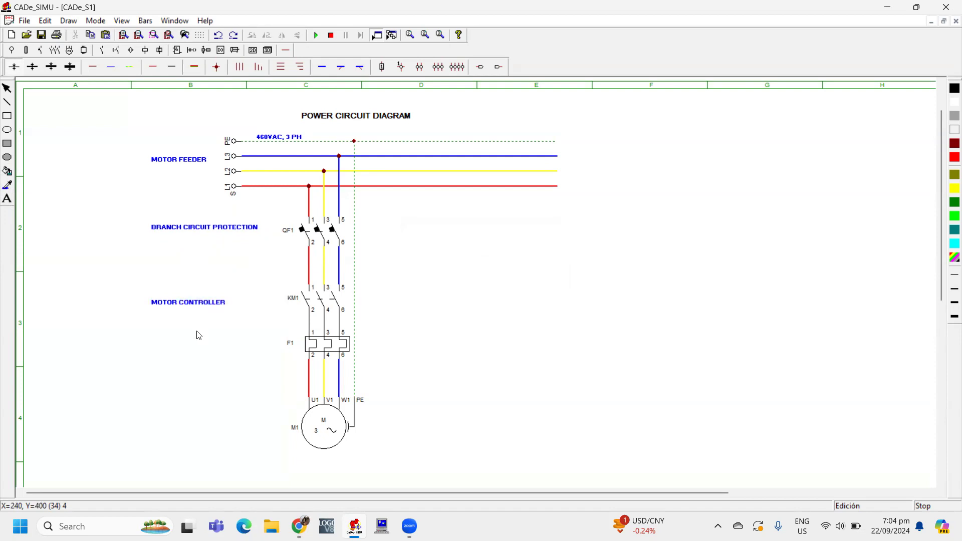
# - Add the label THERMAL OVERLOAD PROTECTION beside relay F1, aligned with the labels above it
pyautogui.click(7, 199)
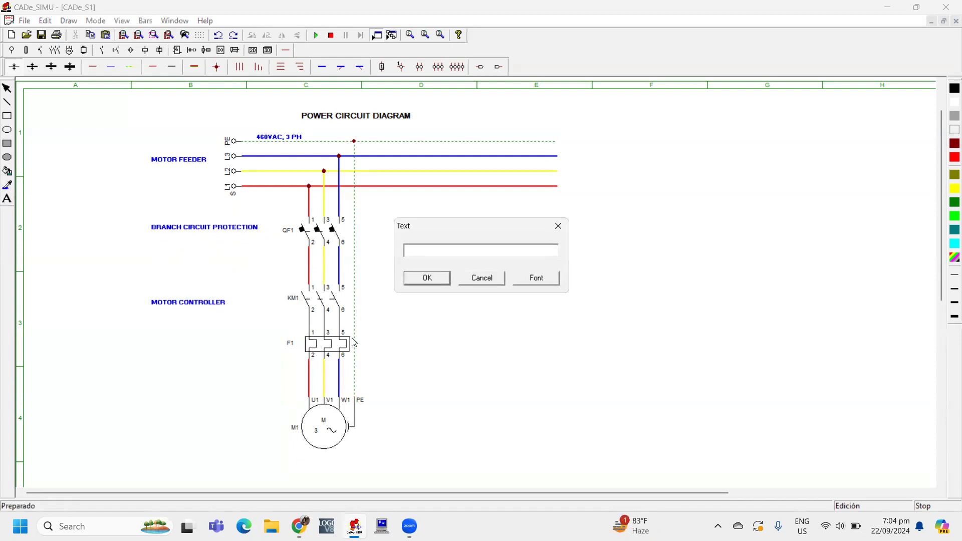
pyautogui.write('THERMAL OVERLOAD PROTECTION')
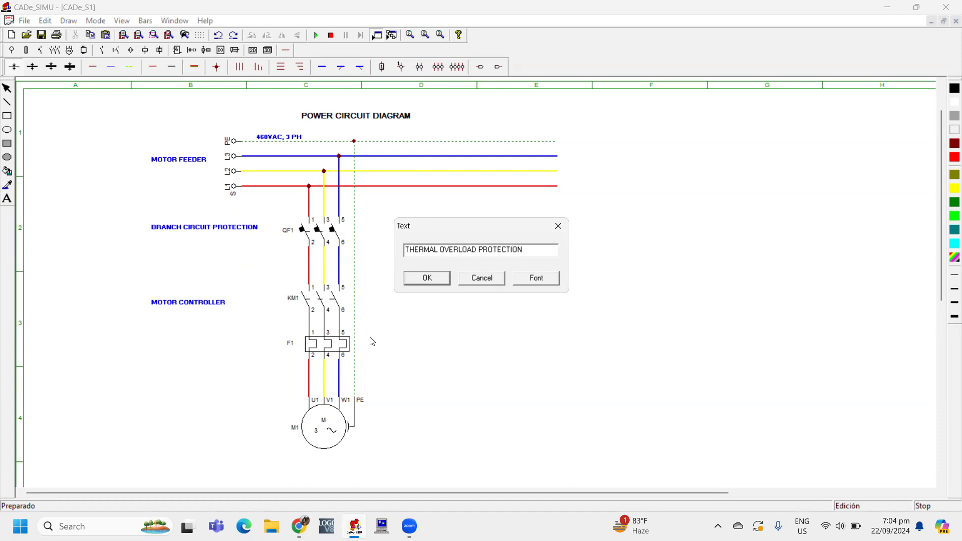
pyautogui.click(423, 278)
pyautogui.click(166, 341)
pyautogui.moveTo(174, 345); pyautogui.dragTo(162, 340)
pyautogui.click(169, 356)
# - Add the label MOTOR beside motor M1 and align it with the labels above
pyautogui.click(7, 198)
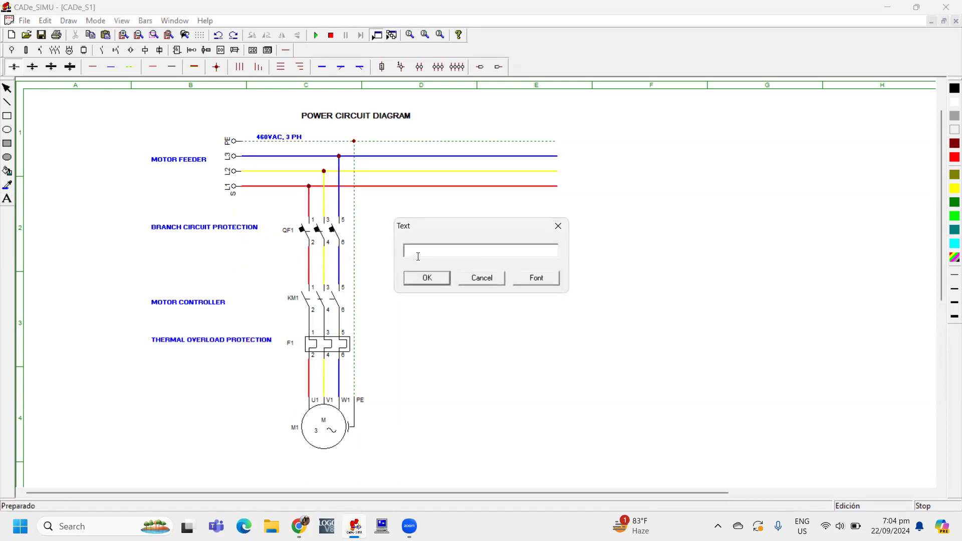
pyautogui.write('MOTOR')
pyautogui.click(441, 277)
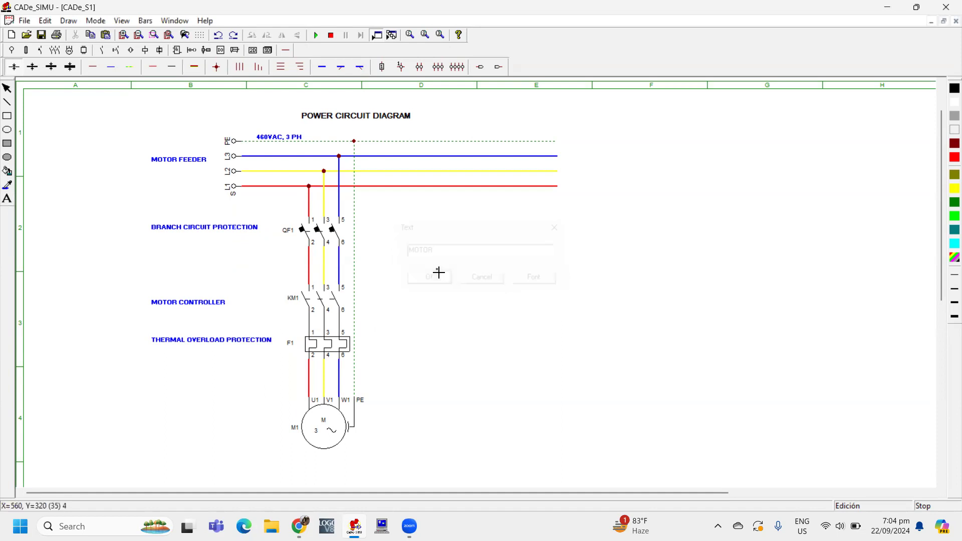
pyautogui.click(163, 425)
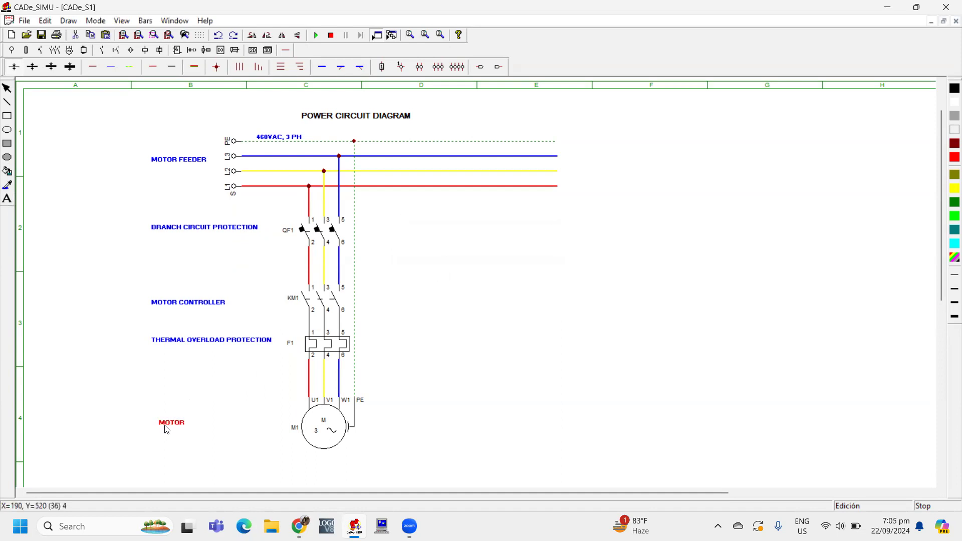
pyautogui.doubleClick(164, 425)
pyautogui.click(432, 280)
pyautogui.moveTo(166, 422); pyautogui.dragTo(160, 422)
pyautogui.click(214, 432)
pyautogui.click(167, 425)
pyautogui.click(281, 440)
# - Set motor M1's function to 3PH and show it on the diagram
pyautogui.doubleClick(317, 433)
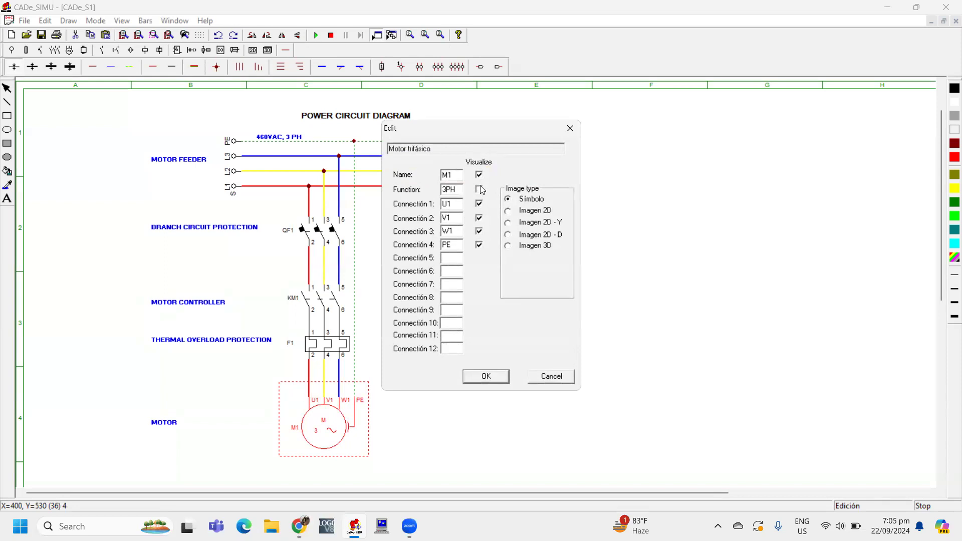
pyautogui.click(490, 376)
pyautogui.click(429, 410)
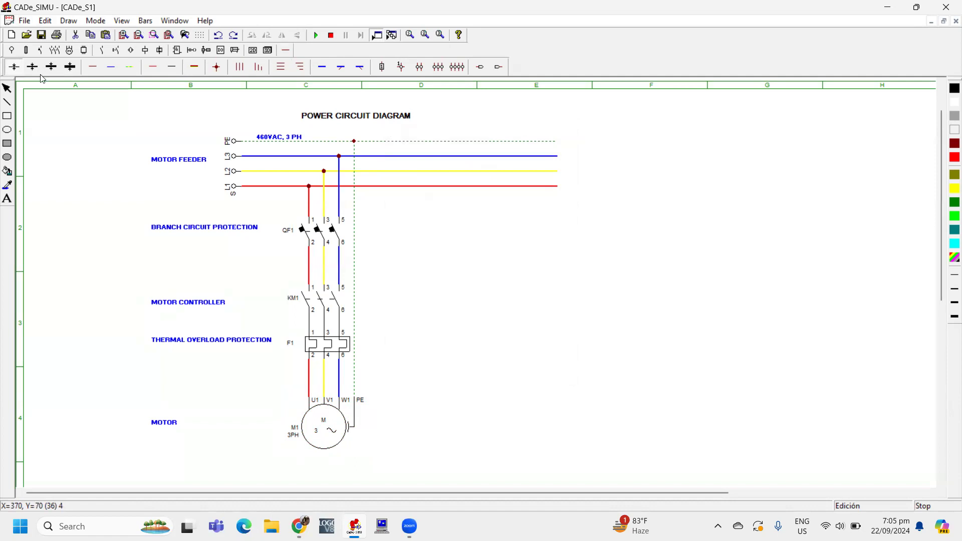
# - Place a single-phase transformer beside the motor circuit, below the supply lines
pyautogui.click(11, 50)
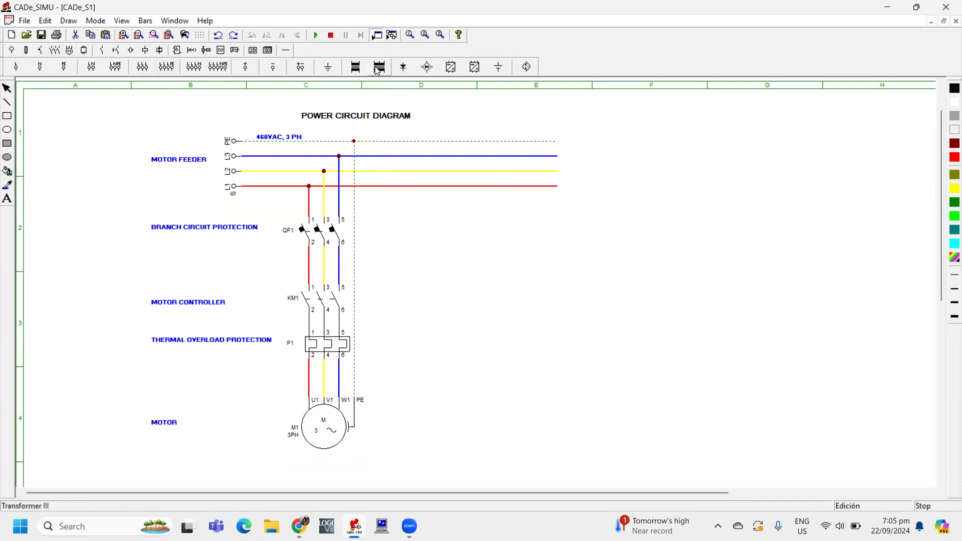
pyautogui.click(354, 73)
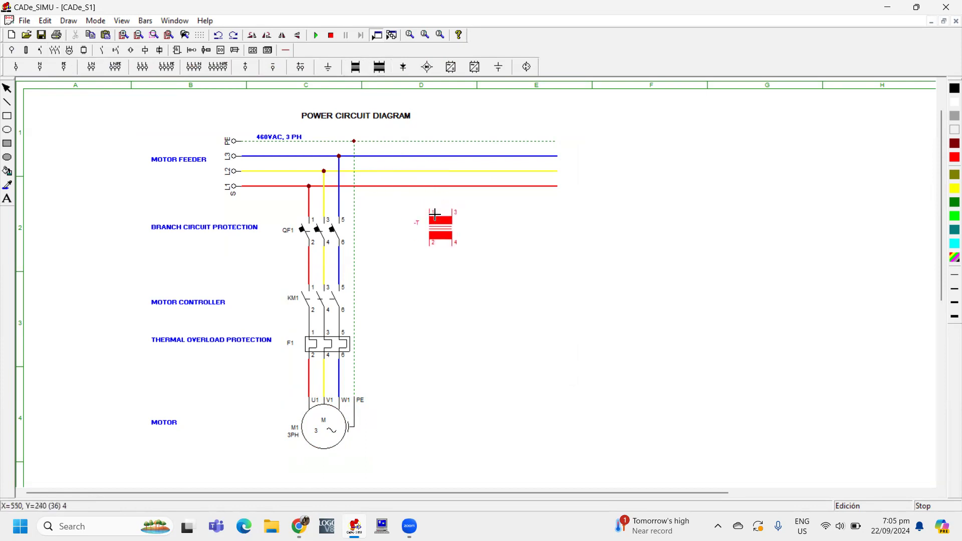
pyautogui.click(434, 219)
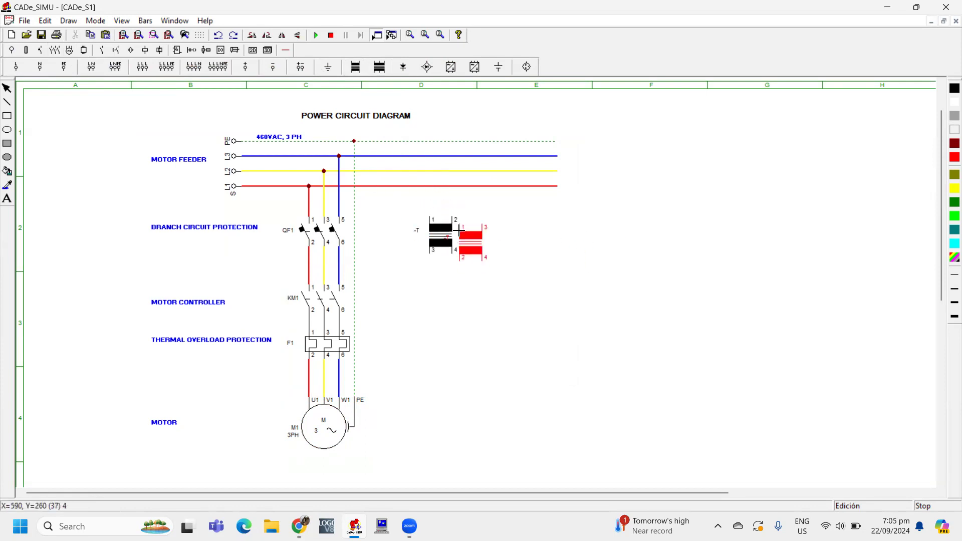
pyautogui.click(6, 88)
pyautogui.moveTo(434, 234); pyautogui.dragTo(434, 246)
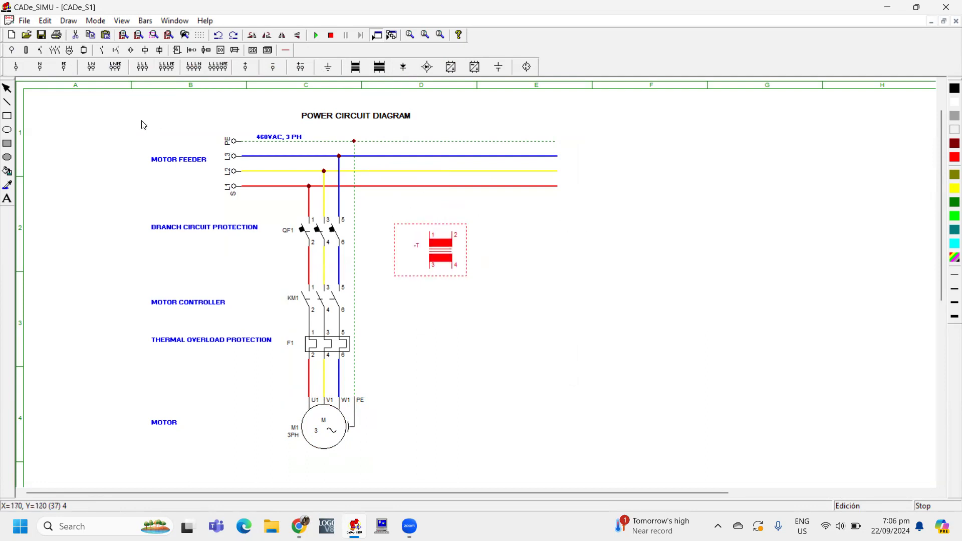
# - Place a two-pole fuse switch above the transformer and space the two symbols apart vertically
pyautogui.click(41, 51)
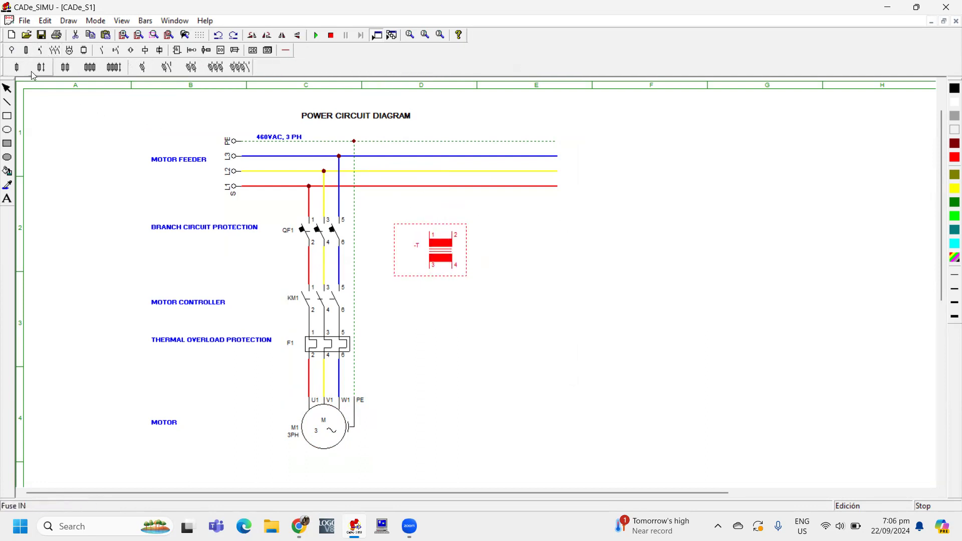
pyautogui.click(67, 69)
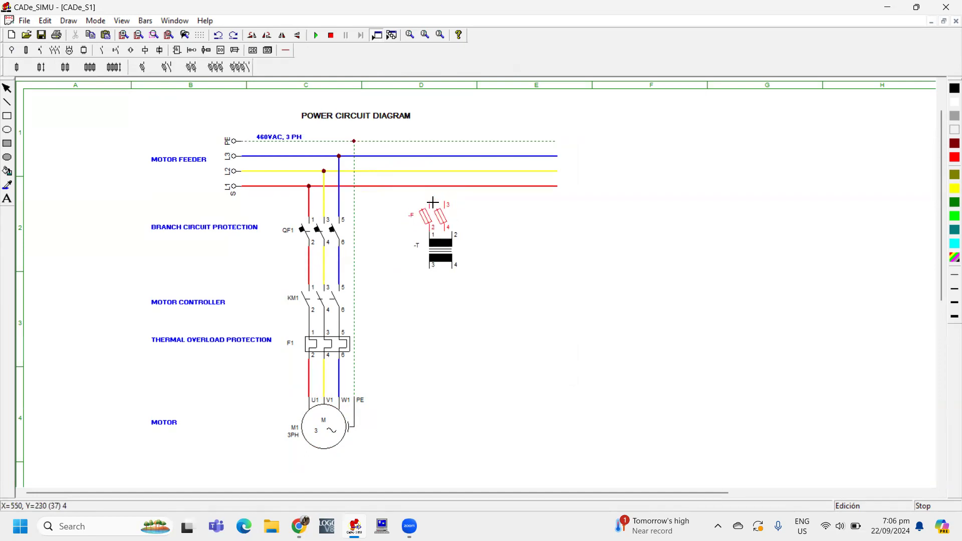
pyautogui.click(433, 202)
pyautogui.rightClick(471, 366)
pyautogui.moveTo(454, 271); pyautogui.dragTo(447, 274)
pyautogui.moveTo(443, 285); pyautogui.dragTo(446, 278)
pyautogui.moveTo(441, 221); pyautogui.dragTo(441, 230)
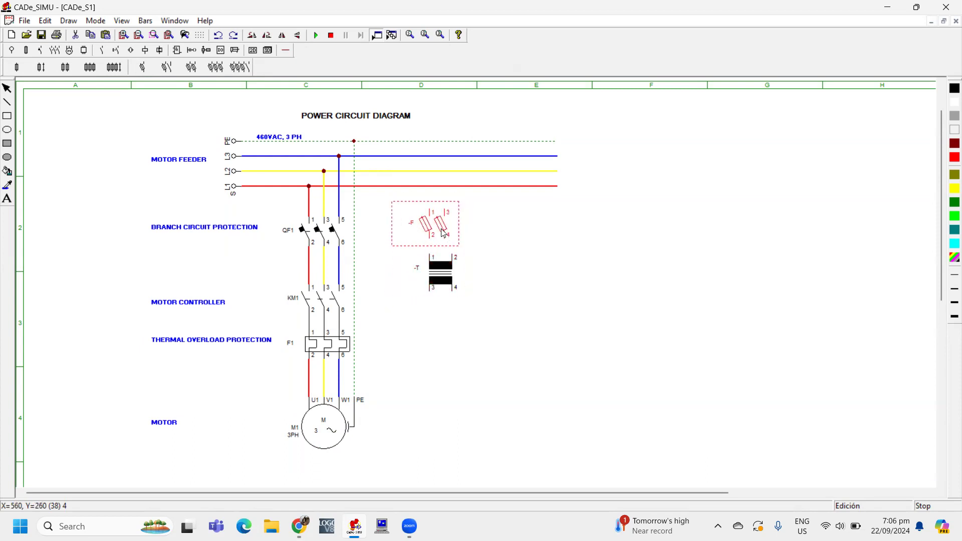
pyautogui.click(510, 271)
# - Place a two-pole automatic switch below the transformer, in line with the fuse switch
pyautogui.click(43, 53)
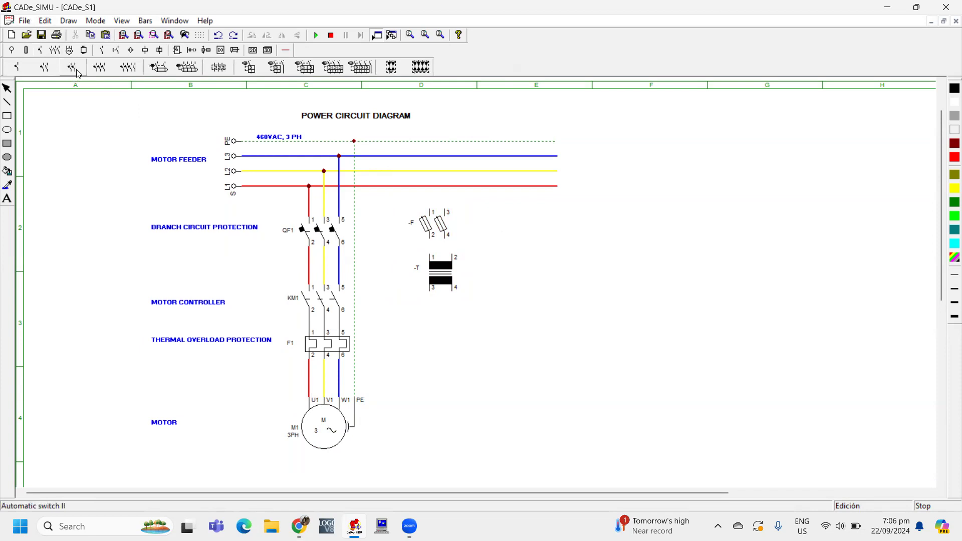
pyautogui.click(74, 71)
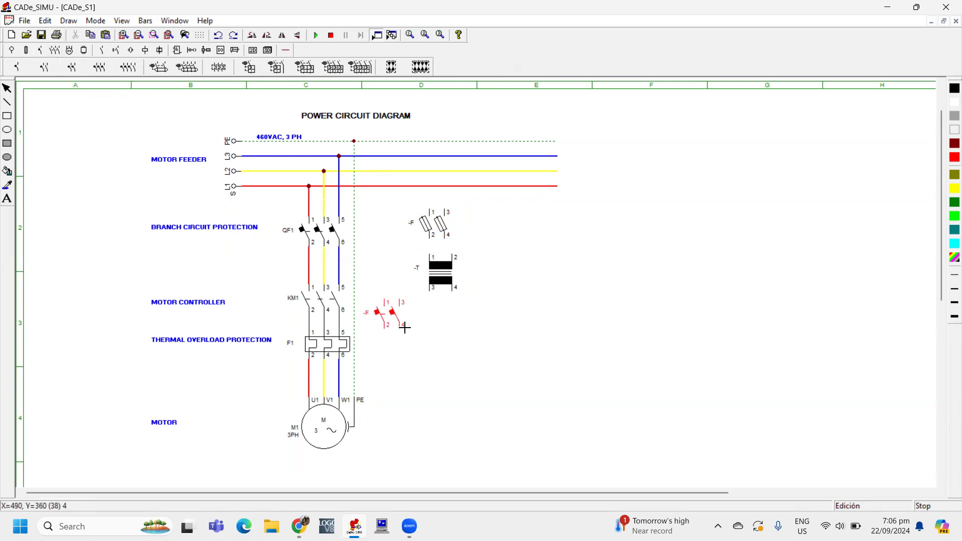
pyautogui.click(431, 317)
pyautogui.rightClick(541, 330)
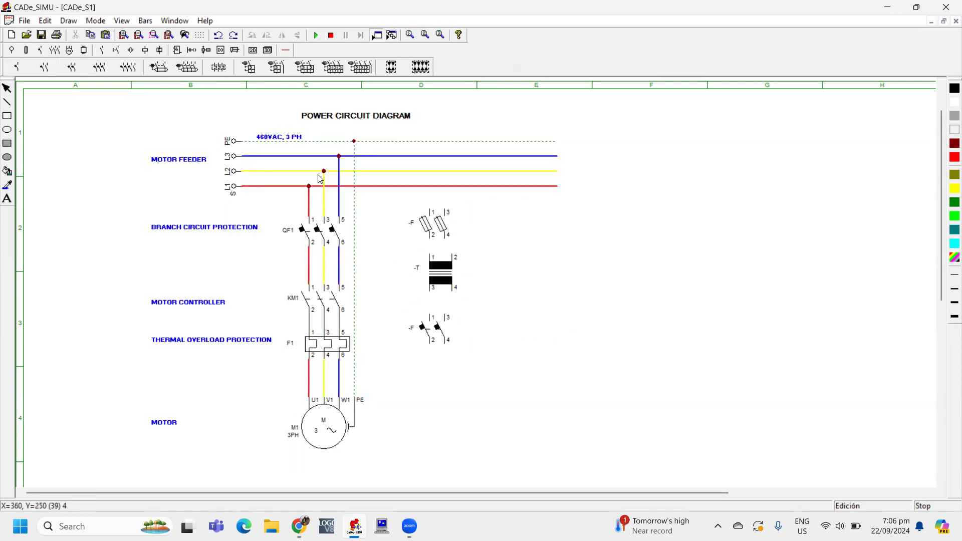
# - Draw blue wires from supply line L3 to the fuse switch, on to the transformer, and down to the two-pole breaker
pyautogui.click(955, 257)
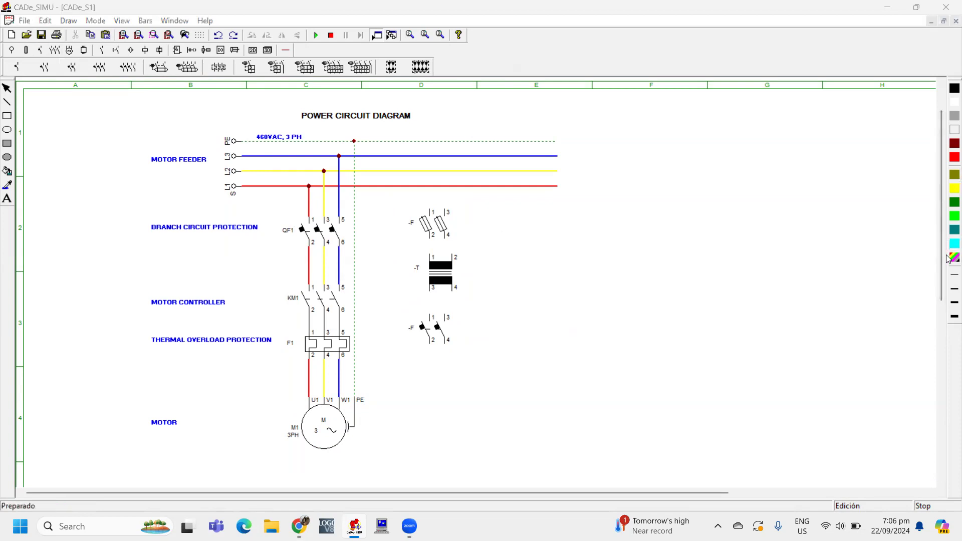
pyautogui.click(436, 345)
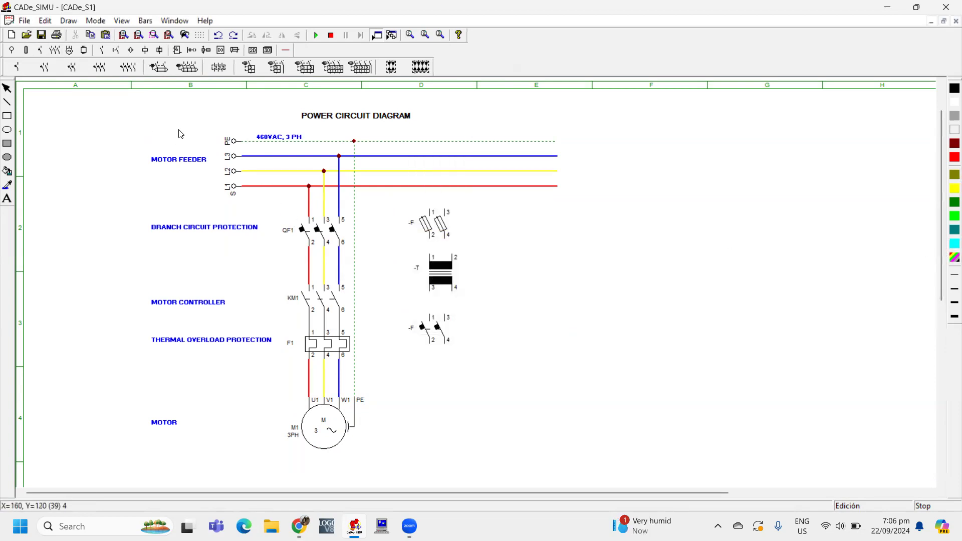
pyautogui.click(286, 52)
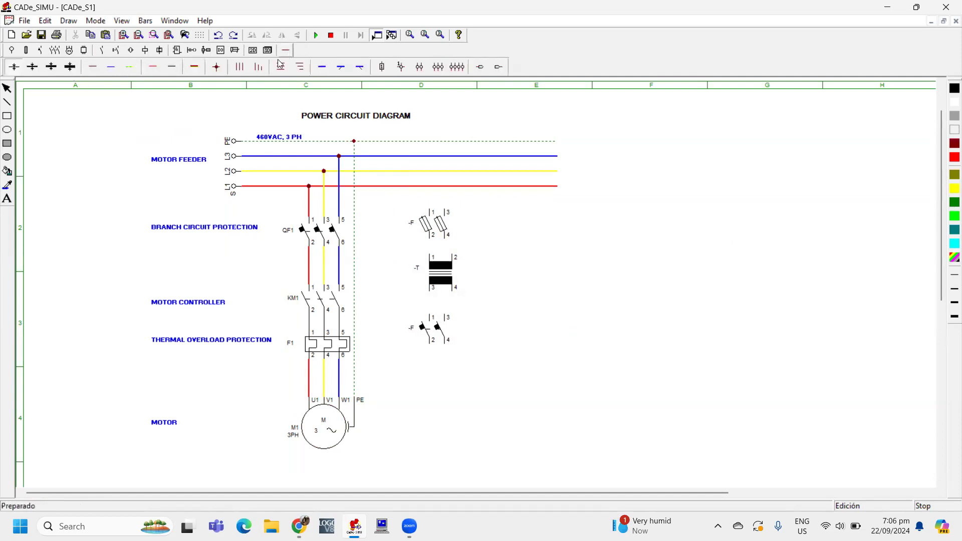
pyautogui.click(955, 257)
pyautogui.click(437, 345)
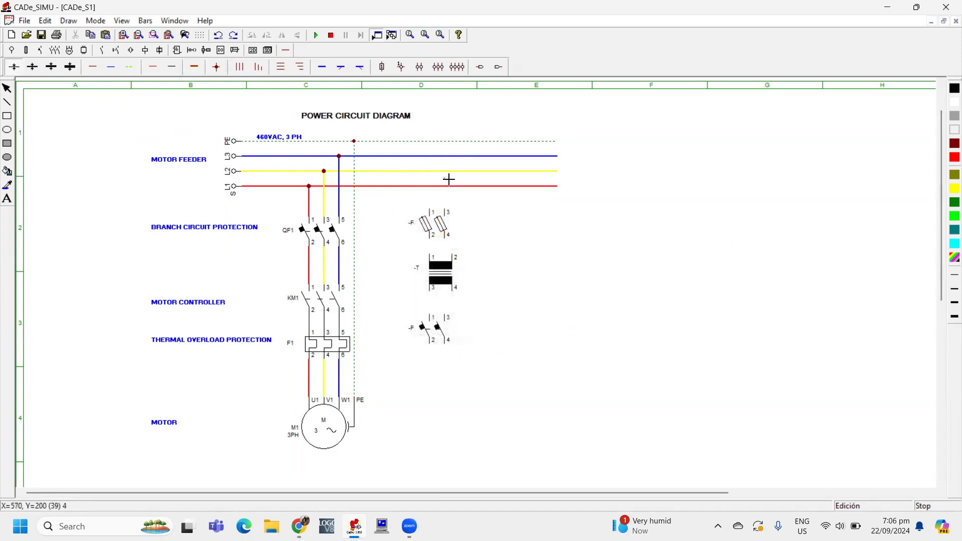
pyautogui.moveTo(448, 160); pyautogui.dragTo(445, 211)
pyautogui.moveTo(450, 246); pyautogui.dragTo(453, 257)
pyautogui.moveTo(448, 299); pyautogui.dragTo(448, 315)
# - Draw red wires from supply line L1 through the fuse switch, transformer and two-pole breaker, ending in a short lead below the breaker
pyautogui.click(954, 176)
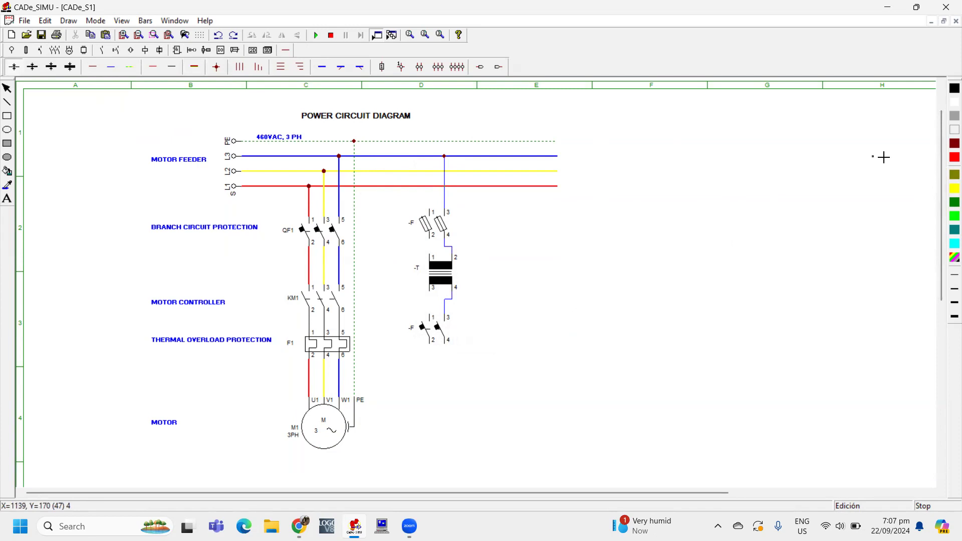
pyautogui.moveTo(429, 186); pyautogui.dragTo(429, 210)
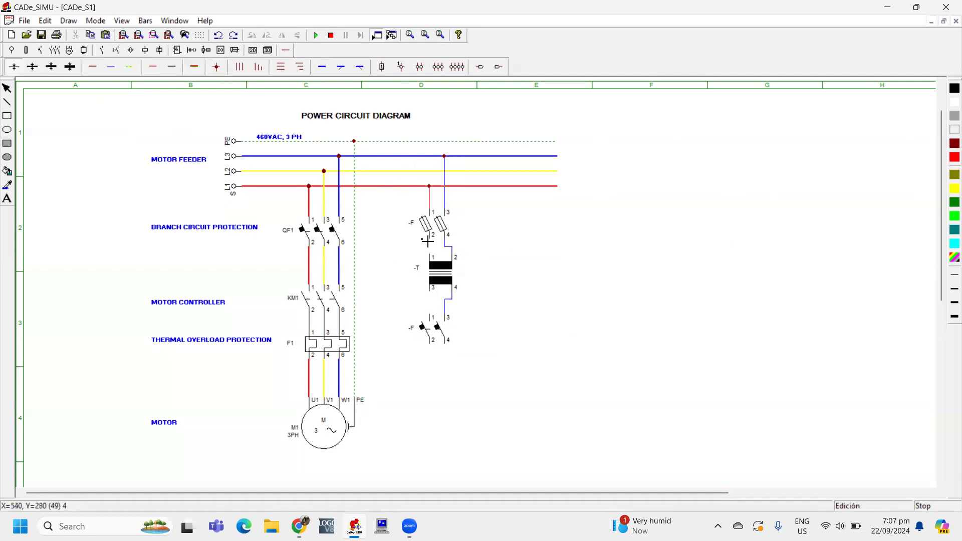
pyautogui.moveTo(432, 245); pyautogui.dragTo(429, 261)
pyautogui.moveTo(431, 297); pyautogui.dragTo(433, 370)
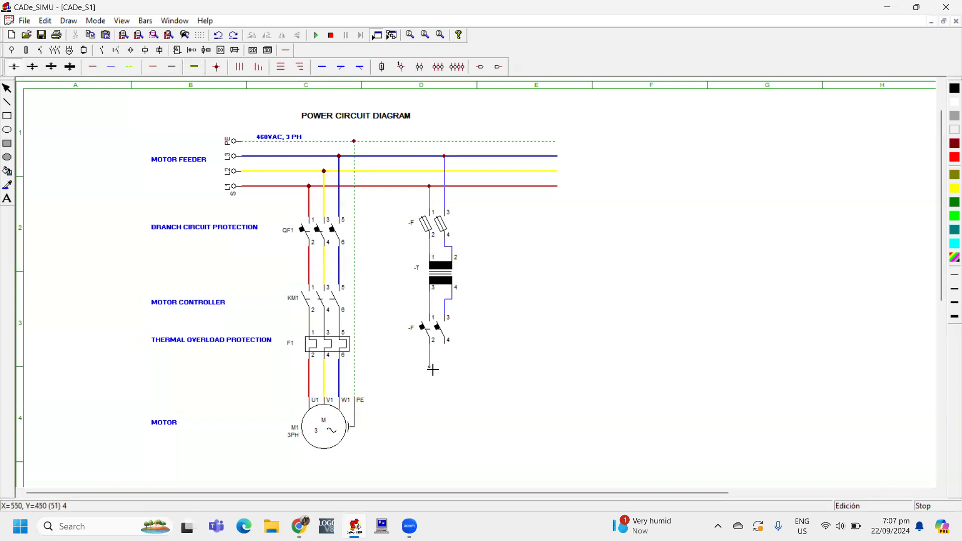
# - Add a matching blue lead below the second pole of the two-pole breaker
pyautogui.click(954, 258)
pyautogui.click(489, 232)
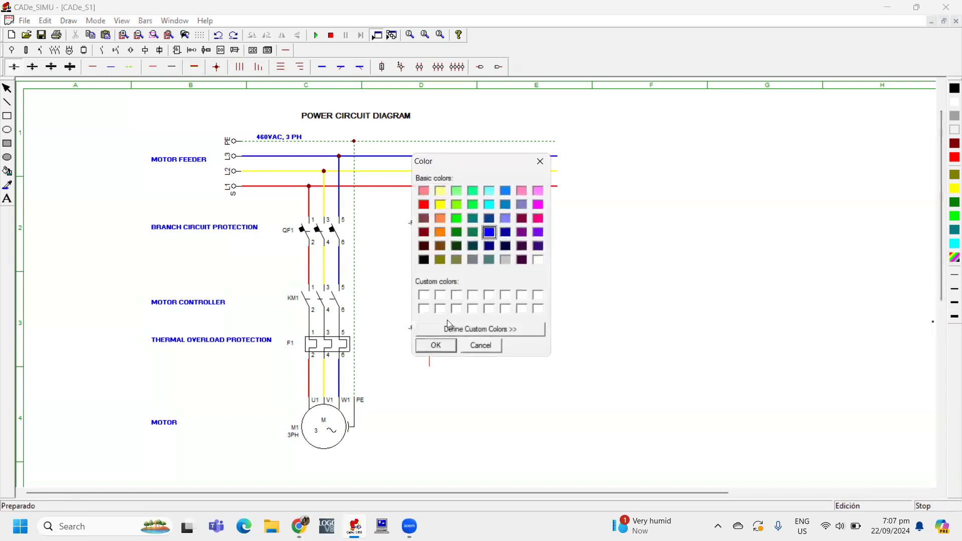
pyautogui.click(435, 346)
pyautogui.moveTo(446, 346); pyautogui.dragTo(450, 368)
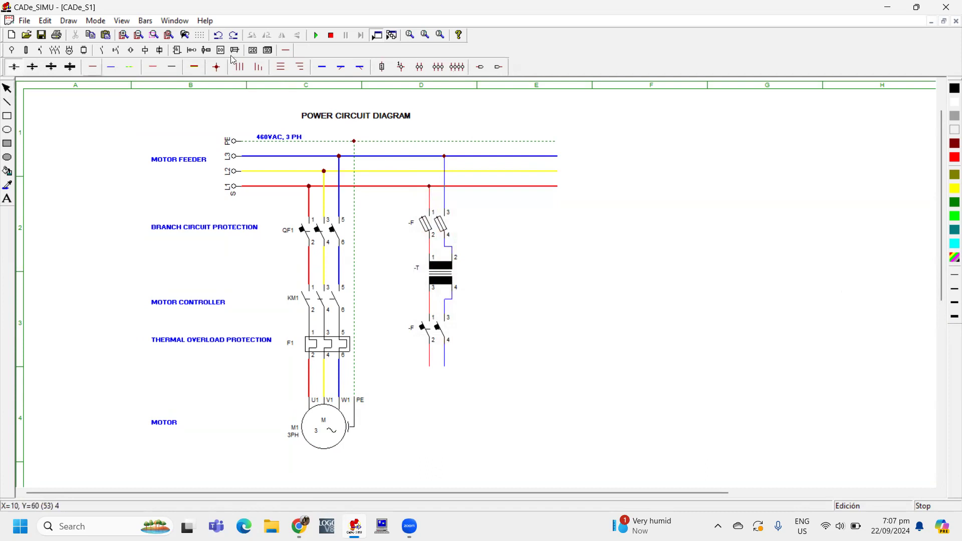
# - Place two output connectors side by side below the two-pole breaker
pyautogui.click(482, 71)
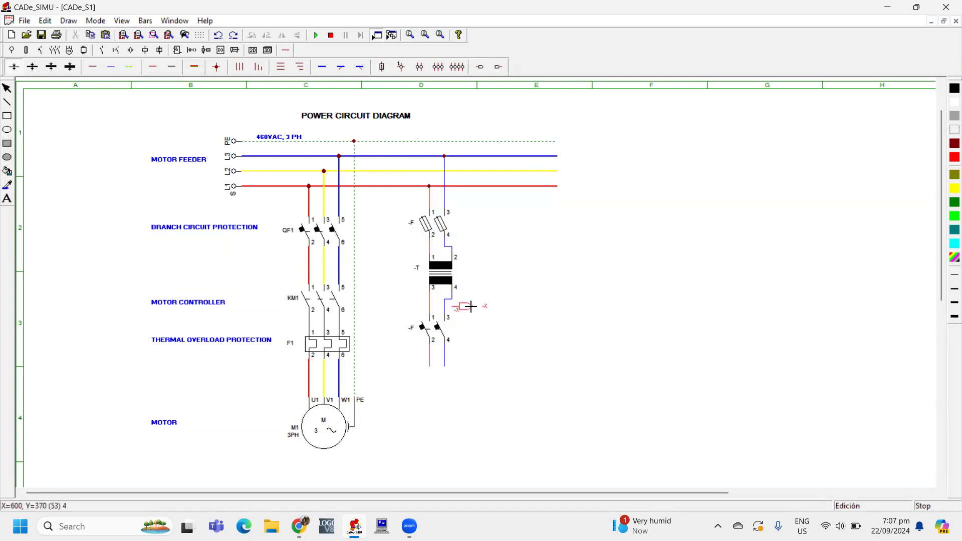
pyautogui.click(448, 381)
pyautogui.click(494, 381)
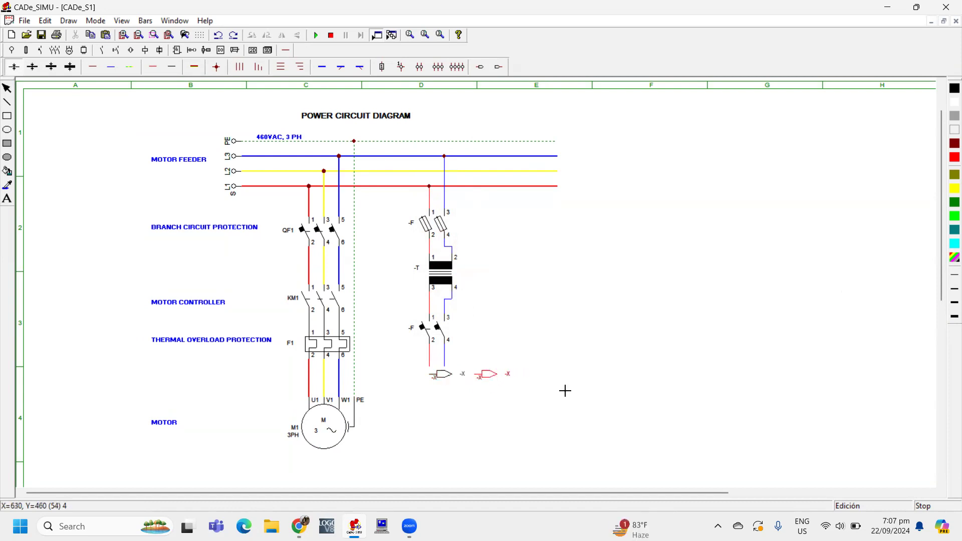
pyautogui.doubleClick(436, 376)
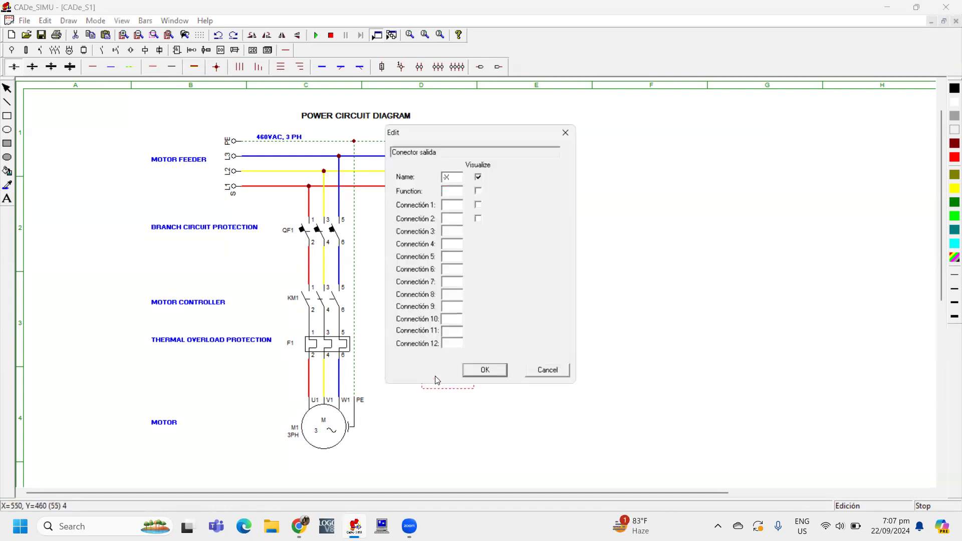
pyautogui.click(571, 128)
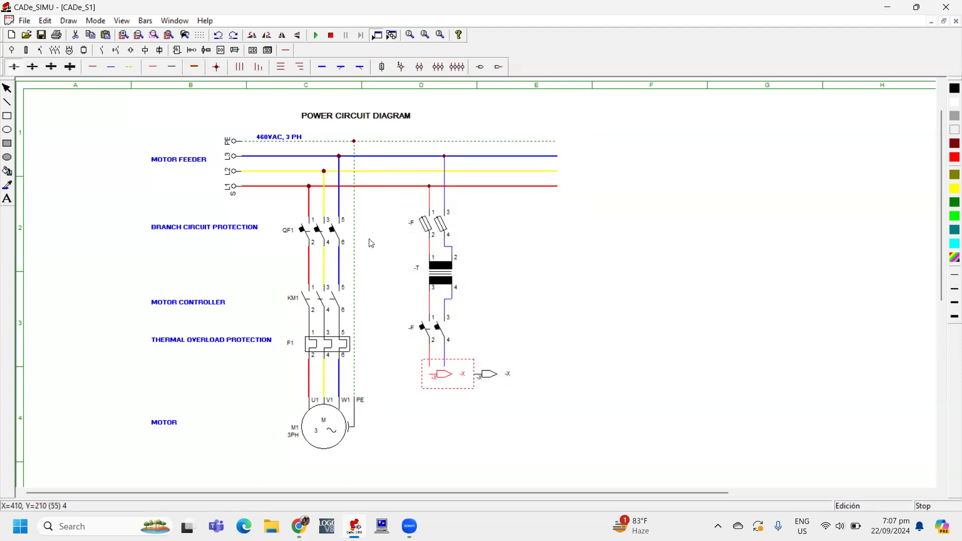
# - Rotate both output connectors to point downward and attach them to the ends of the red and blue leads
pyautogui.click(267, 35)
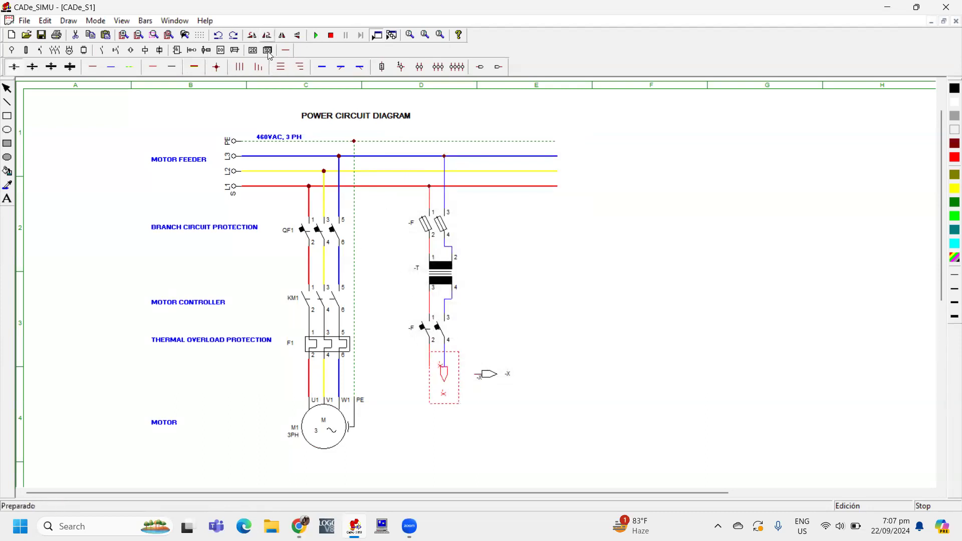
pyautogui.moveTo(441, 390); pyautogui.dragTo(425, 398)
pyautogui.click(494, 375)
pyautogui.click(267, 36)
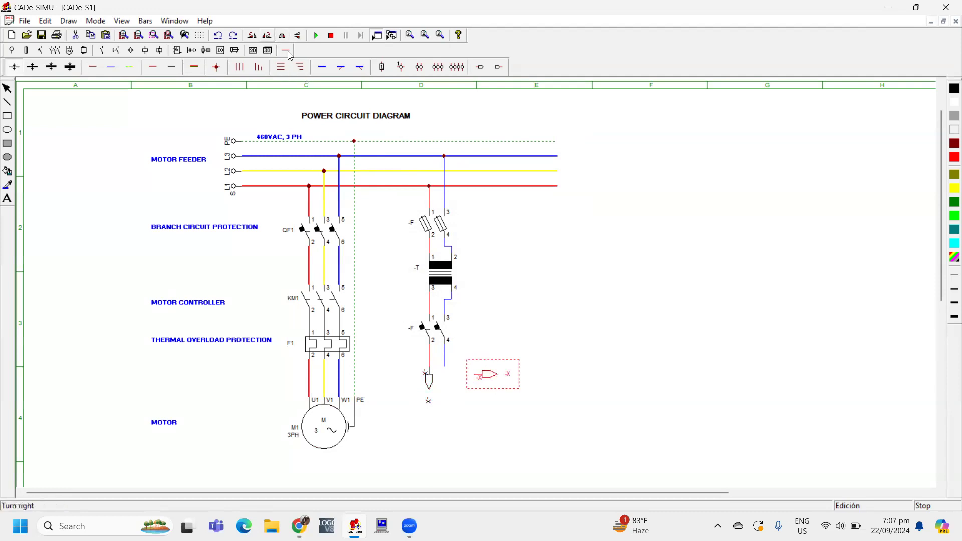
pyautogui.moveTo(497, 386); pyautogui.dragTo(453, 389)
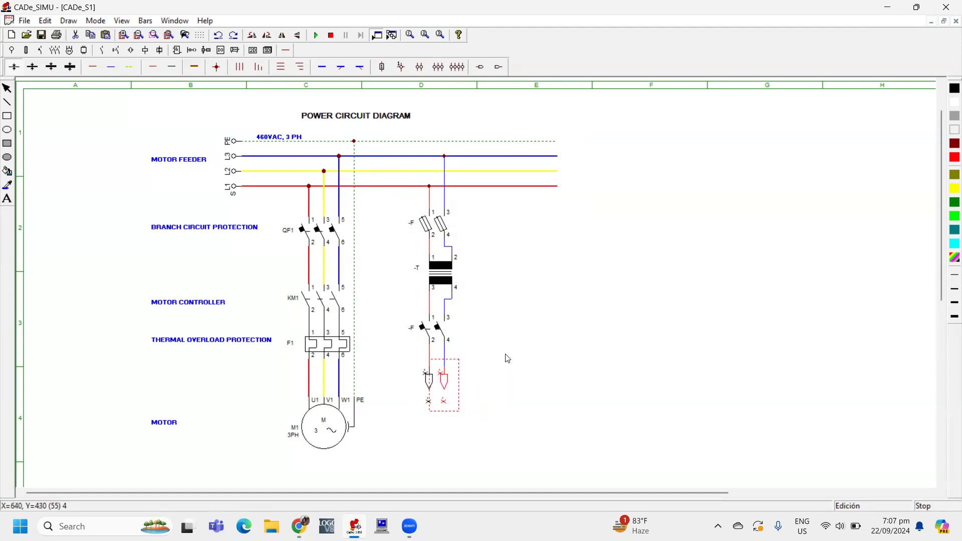
pyautogui.click(482, 374)
# - Name the two-pole fuse switch F2 and the transformer T1
pyautogui.doubleClick(441, 224)
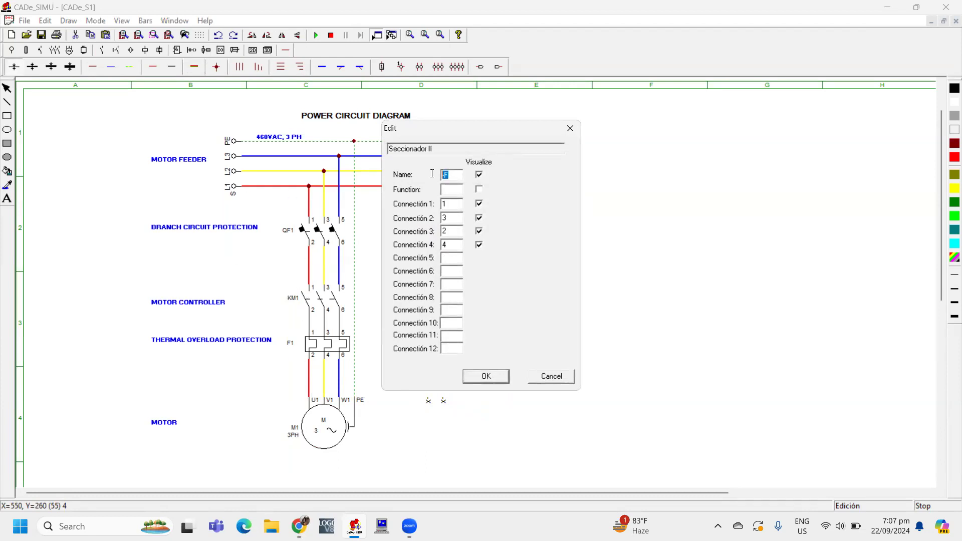
pyautogui.write('F')
pyautogui.click(485, 381)
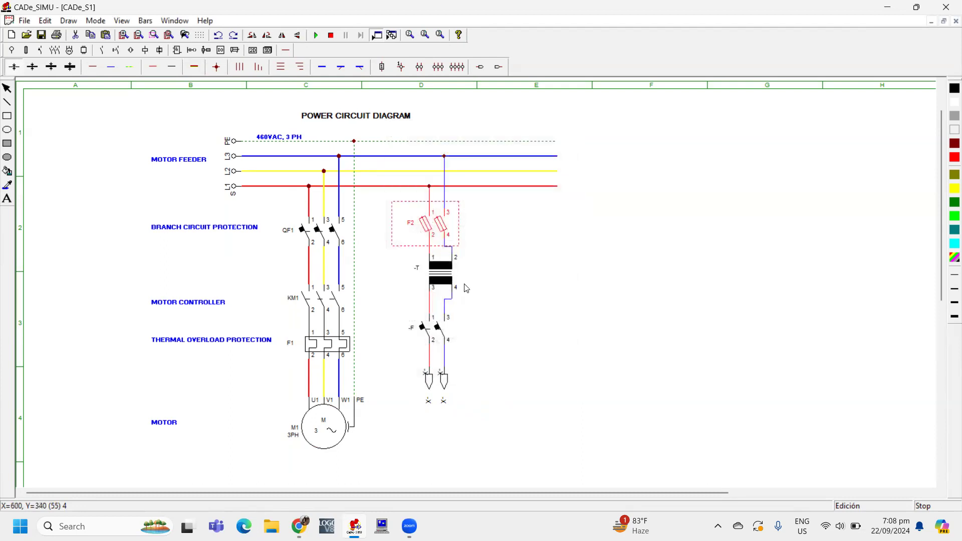
pyautogui.click(448, 275)
pyautogui.doubleClick(447, 275)
pyautogui.write('T')
pyautogui.click(481, 375)
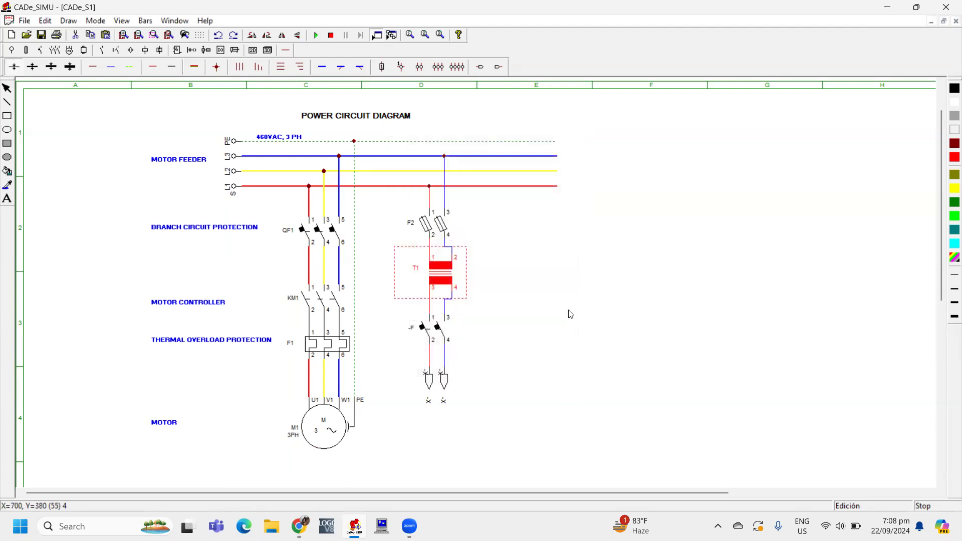
# - Name the output connector on the red lead L1 and the one on the blue lead L2
pyautogui.doubleClick(430, 381)
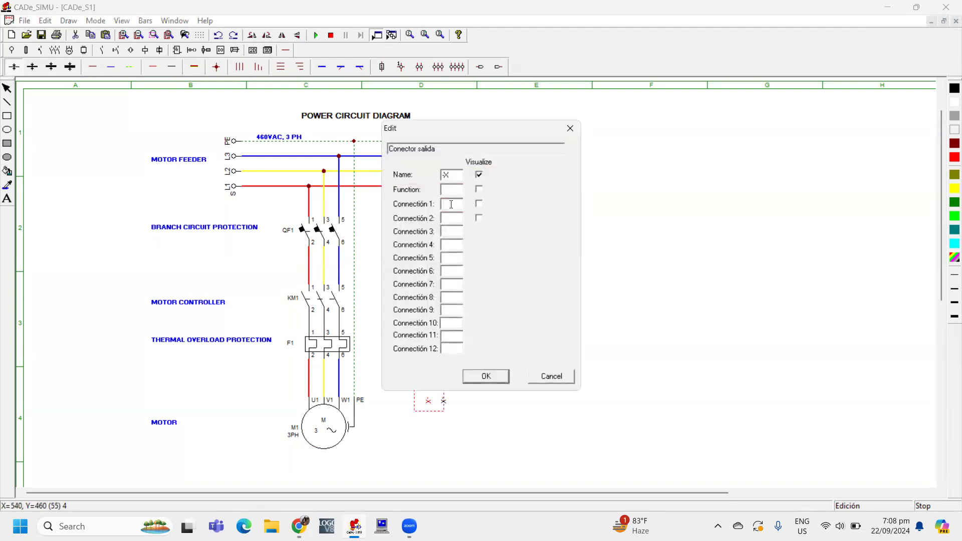
pyautogui.moveTo(450, 176); pyautogui.dragTo(412, 173)
pyautogui.write('L1')
pyautogui.click(484, 376)
pyautogui.doubleClick(445, 384)
pyautogui.write('L')
pyautogui.click(486, 377)
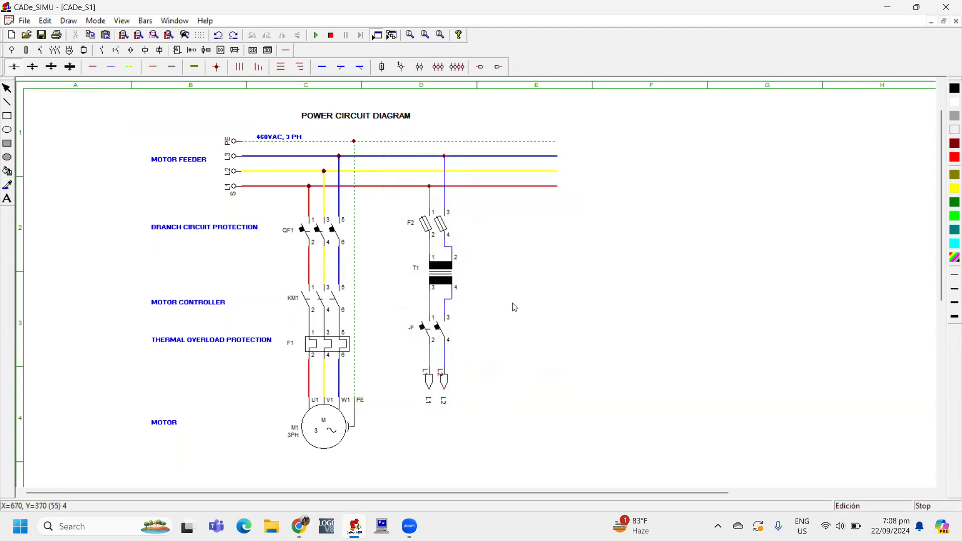
# - Duplicate the POWER CIRCUIT DIAGRAM title into the empty area beside the transformer circuit and change its text to CONTROL CIRCUIT DIAGRAM
pyautogui.click(342, 125)
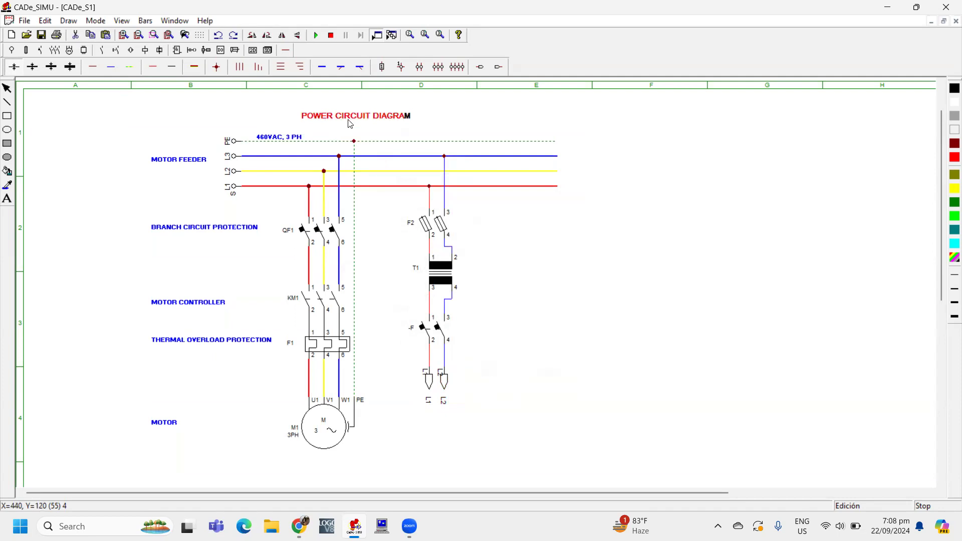
pyautogui.hotkey('ctrl', 'v')
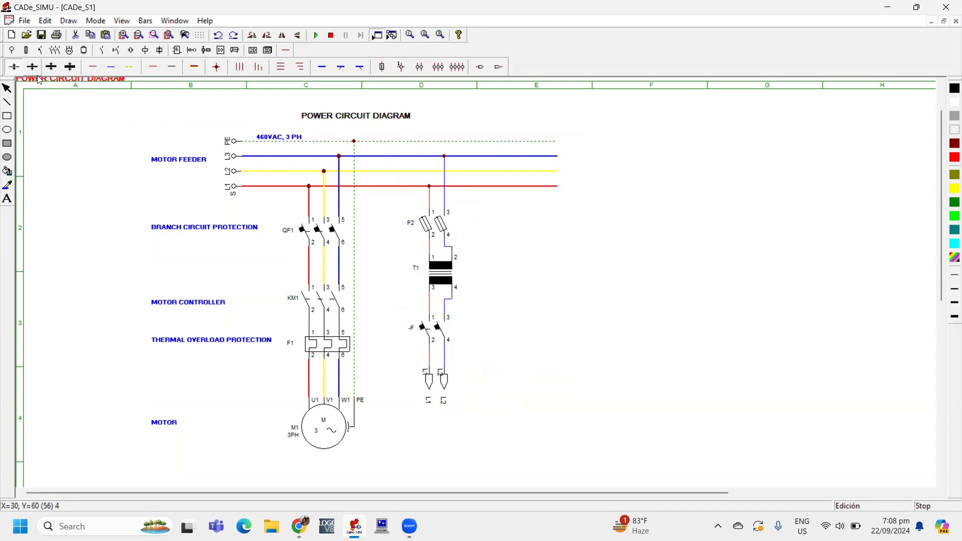
pyautogui.moveTo(42, 84); pyautogui.dragTo(545, 220)
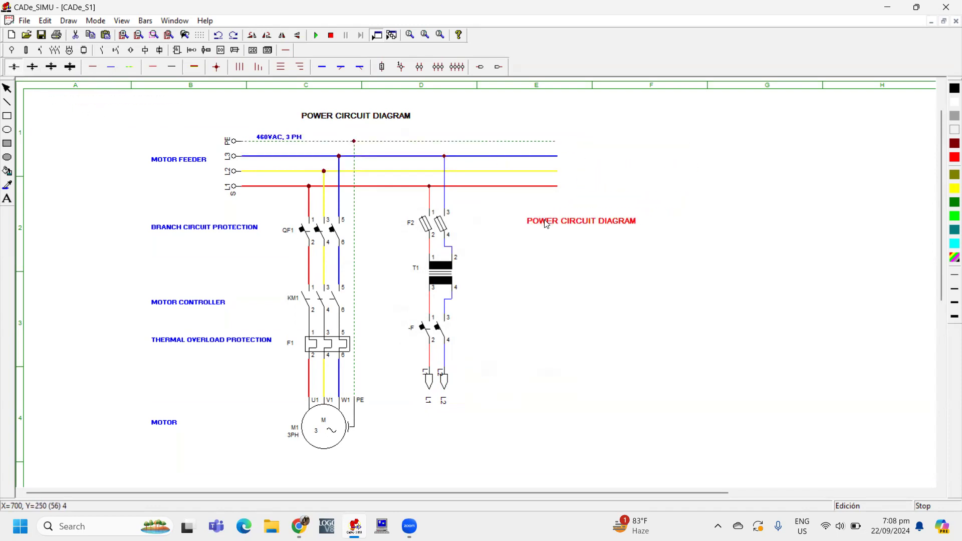
pyautogui.doubleClick(546, 224)
pyautogui.click(429, 249)
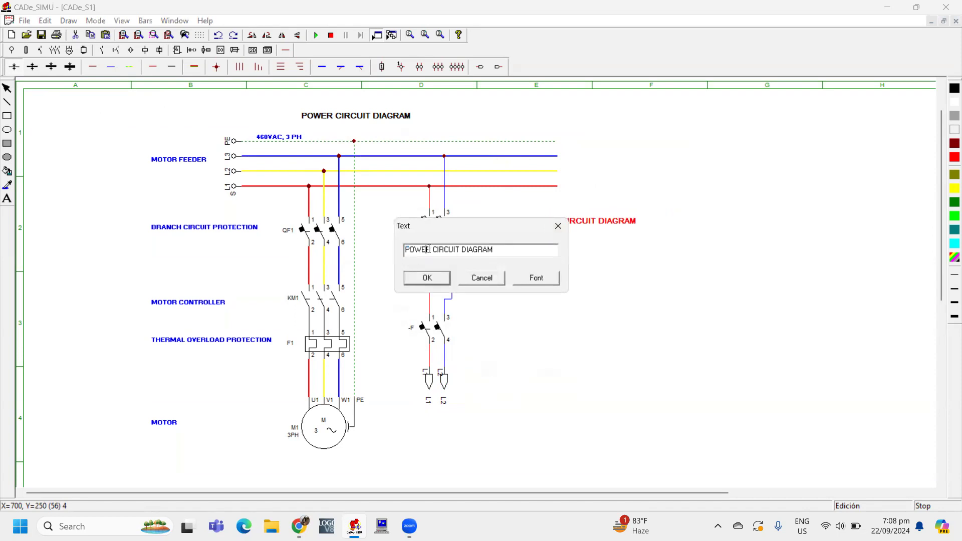
pyautogui.moveTo(430, 250); pyautogui.dragTo(400, 250)
pyautogui.write('CONTROL')
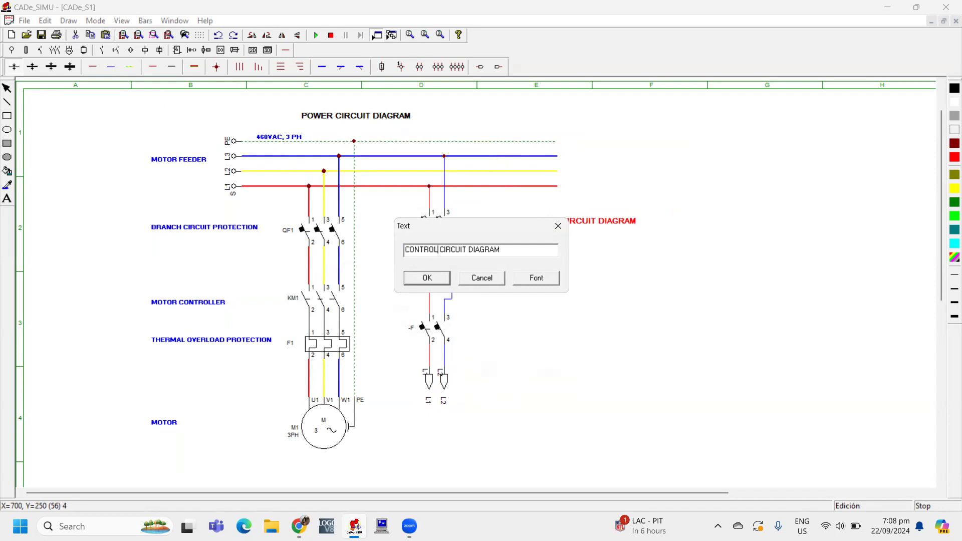
pyautogui.click(423, 278)
pyautogui.click(617, 257)
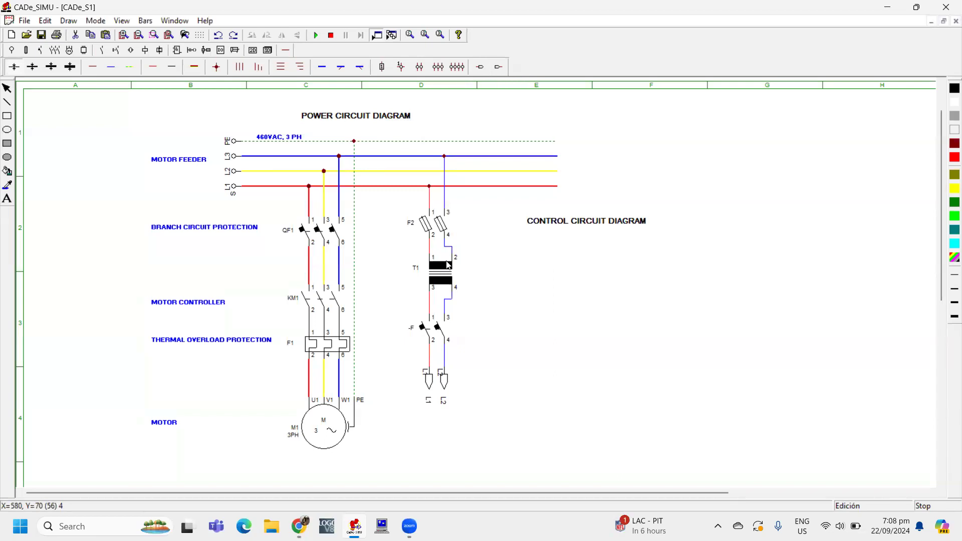
# - Place two input connectors, one just below the CONTROL CIRCUIT DIAGRAM title and one far beneath it
pyautogui.click(499, 66)
pyautogui.click(552, 244)
pyautogui.scroll(-1, 562, 321)
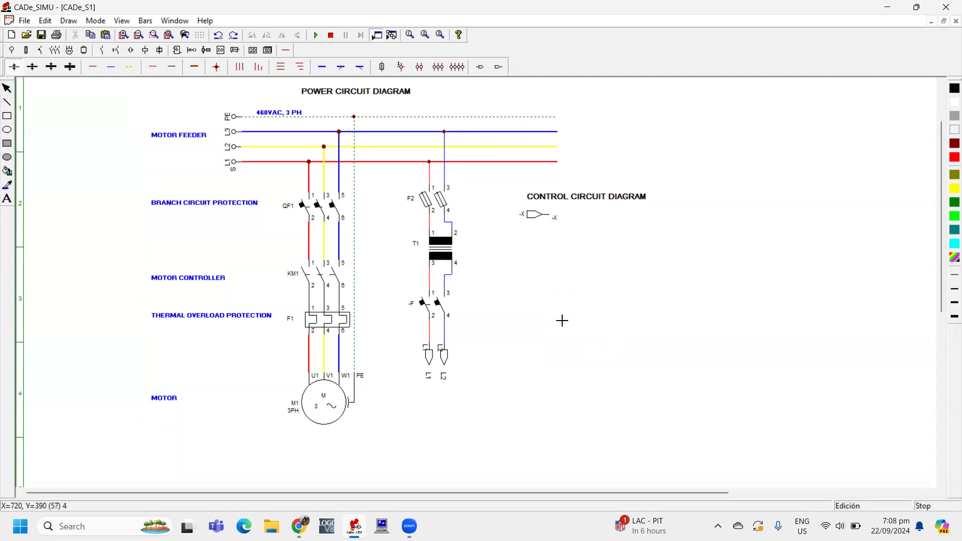
pyautogui.click(559, 445)
# - Rotate the upper input connector to point downward and the lower one upward, repositioning both to roughly line up vertically
pyautogui.click(550, 217)
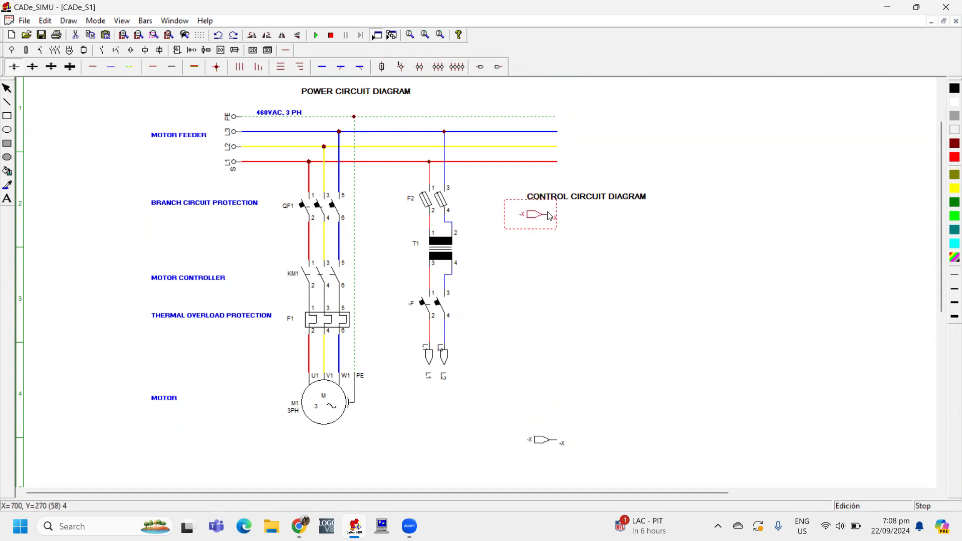
pyautogui.click(267, 34)
pyautogui.moveTo(540, 198); pyautogui.dragTo(547, 231)
pyautogui.click(546, 442)
pyautogui.click(252, 35)
pyautogui.moveTo(548, 464); pyautogui.dragTo(557, 456)
pyautogui.click(657, 347)
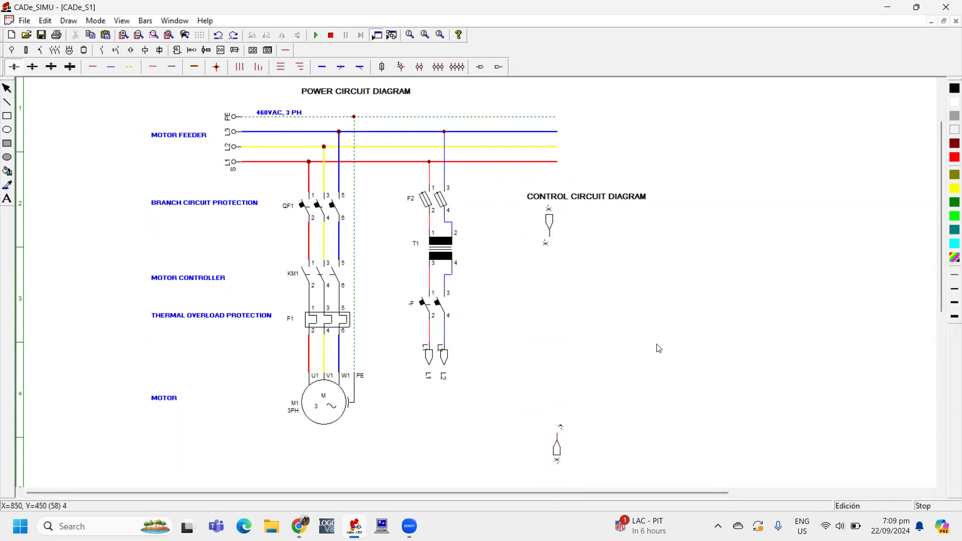
# - Name the upper input connector L1 and the lower input connector L2
pyautogui.doubleClick(546, 223)
pyautogui.doubleClick(451, 175)
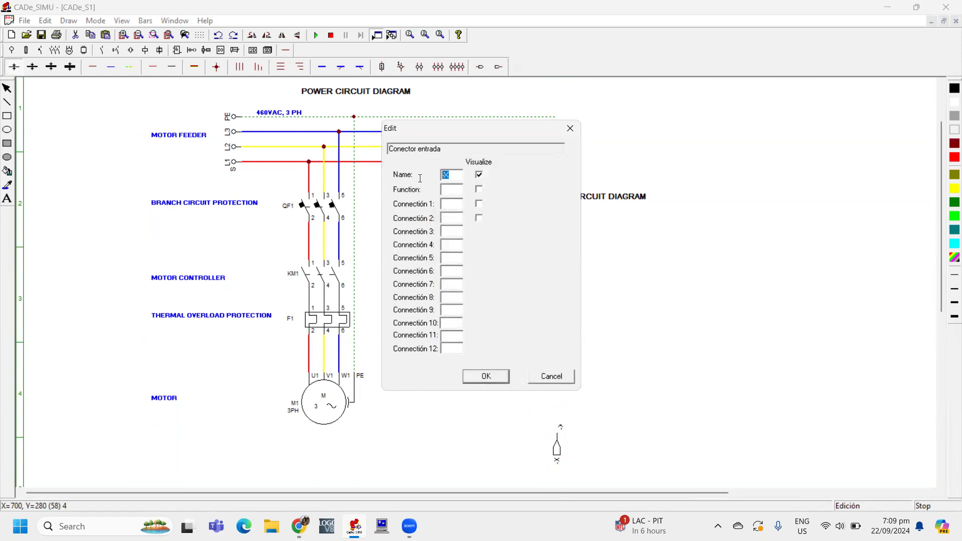
pyautogui.write('L1')
pyautogui.click(498, 379)
pyautogui.doubleClick(557, 446)
pyautogui.write('L2')
pyautogui.click(501, 377)
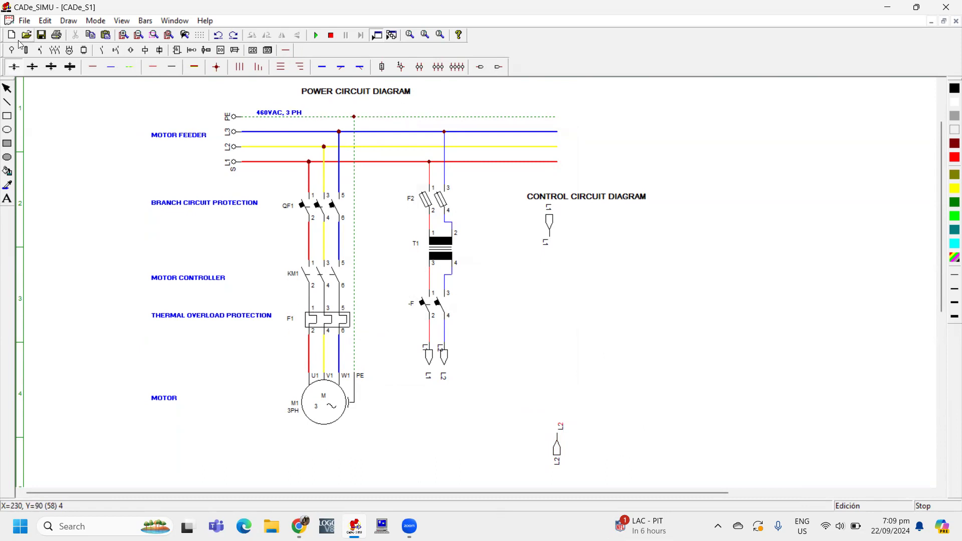
# - Place a normally closed thermal overload contact with terminals 95 and 96 directly below the control circuit's L1 connector
pyautogui.click(41, 50)
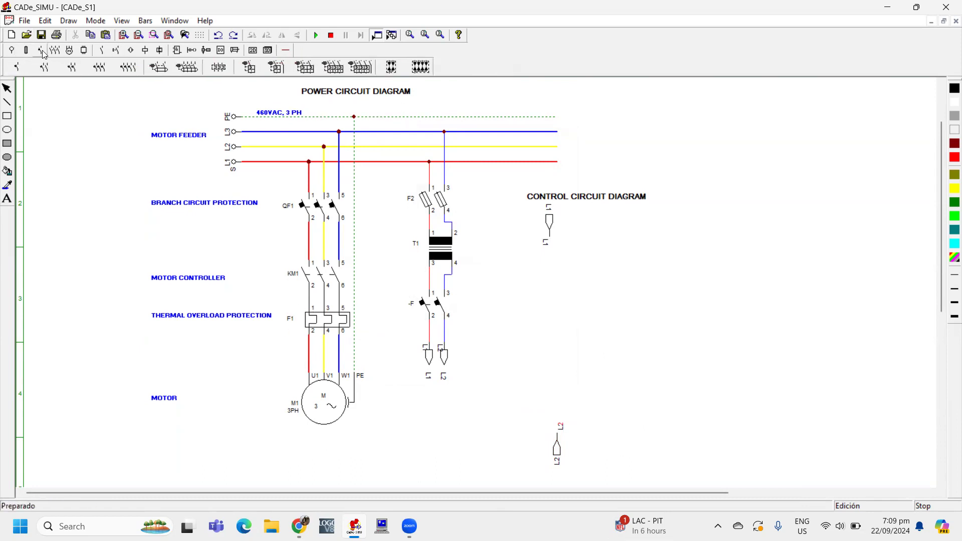
pyautogui.click(52, 51)
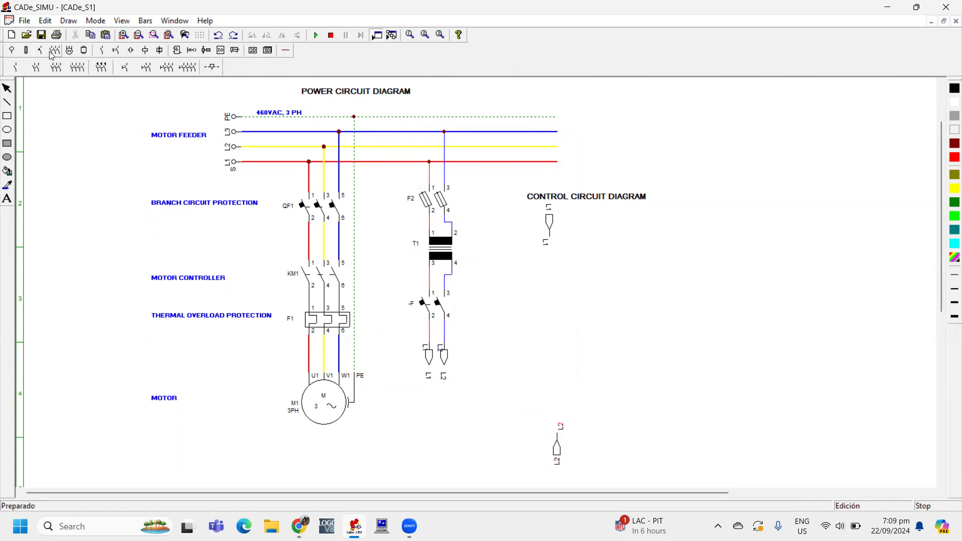
pyautogui.click(102, 51)
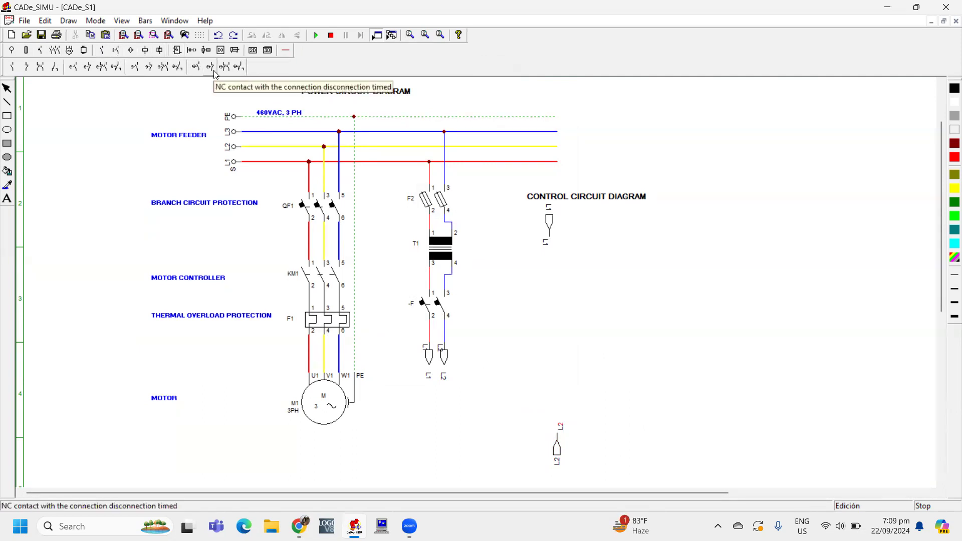
pyautogui.click(120, 51)
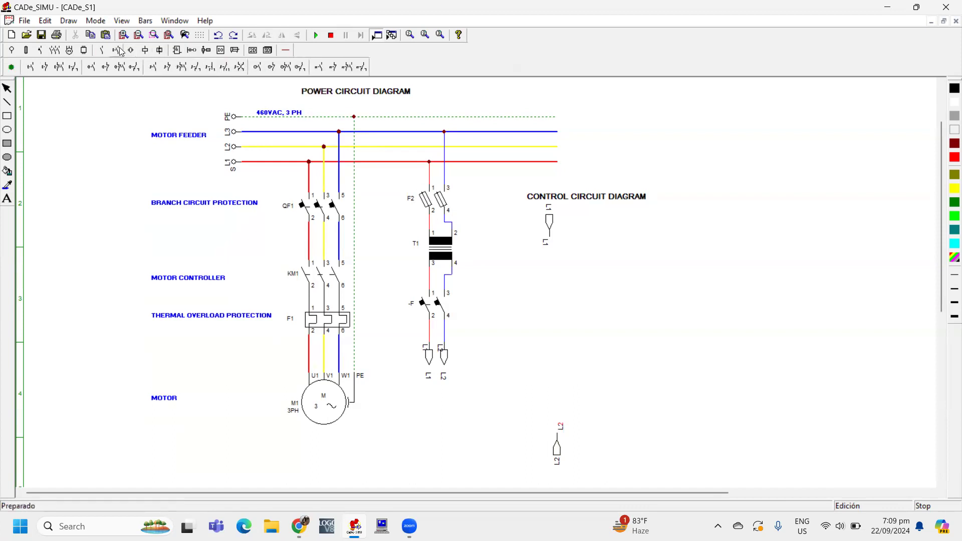
pyautogui.click(335, 72)
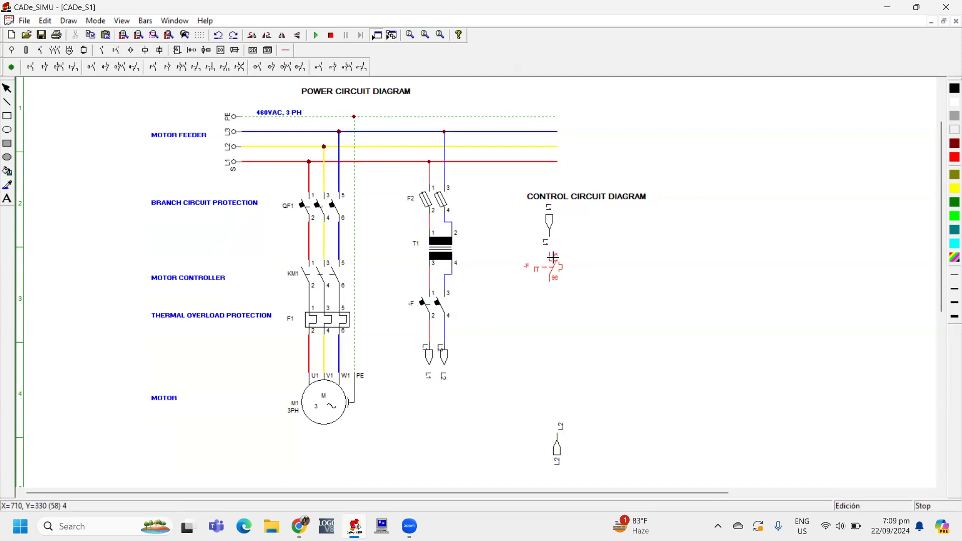
pyautogui.click(556, 261)
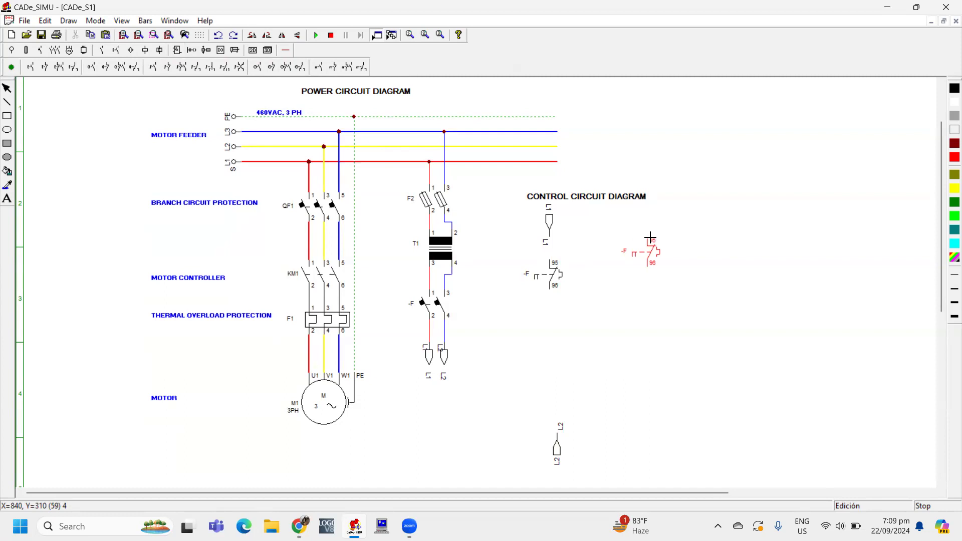
# - Place a normally open pushbutton between the overload contact and the L2 connector, vertically in line with the overload contact
pyautogui.click(31, 66)
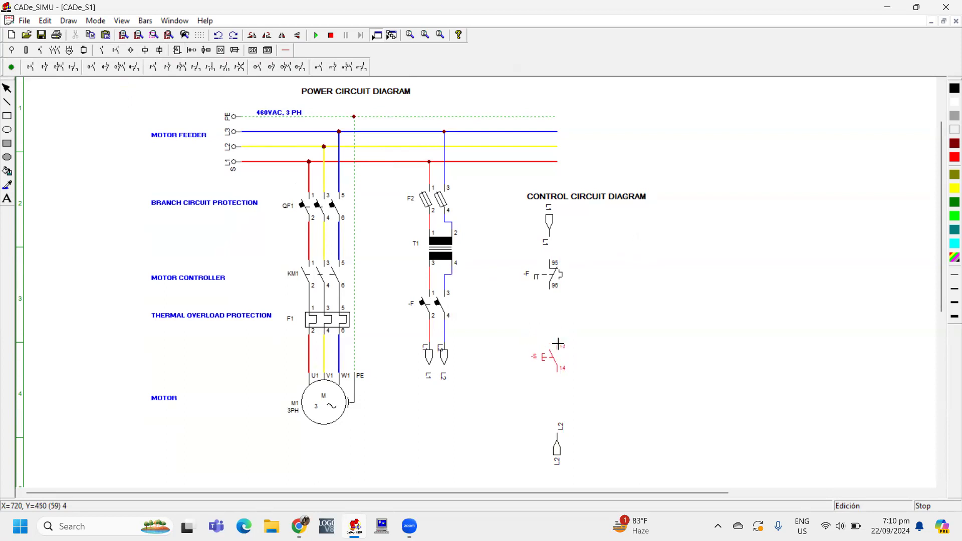
pyautogui.click(558, 344)
pyautogui.moveTo(555, 354); pyautogui.dragTo(549, 354)
# - Insert a normally closed pushbutton between the overload contact and the open pushbutton, shifting the open pushbutton and L2 connector into line beneath it
pyautogui.click(25, 49)
pyautogui.click(44, 69)
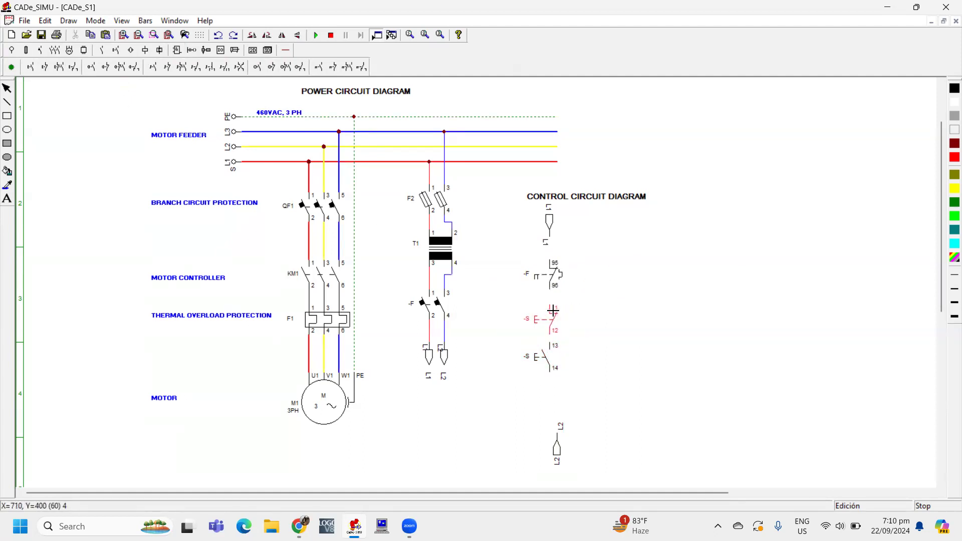
pyautogui.click(553, 311)
pyautogui.moveTo(545, 355); pyautogui.dragTo(551, 365)
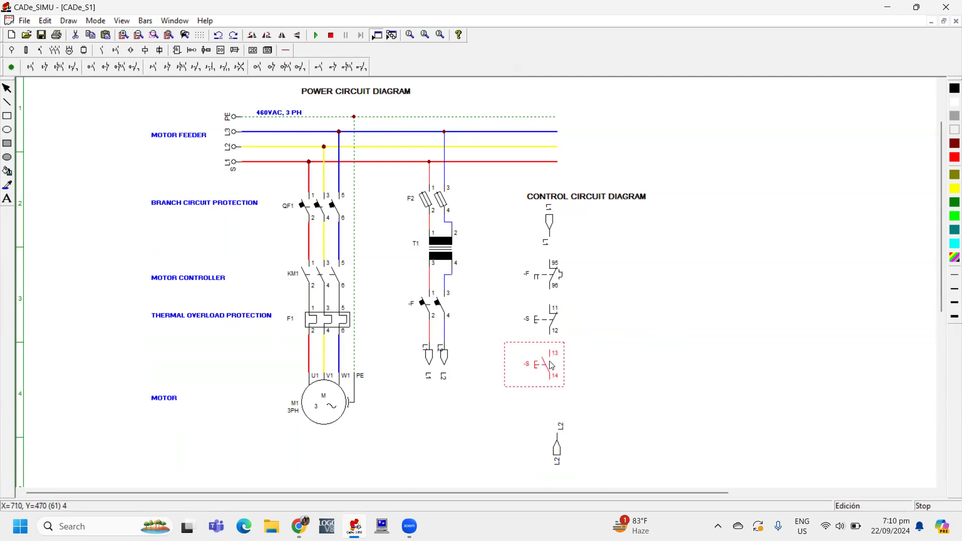
pyautogui.moveTo(557, 447)
pyautogui.mouseDown()
pyautogui.moveTo(554, 467)
pyautogui.moveTo(546, 461)
pyautogui.mouseUp()
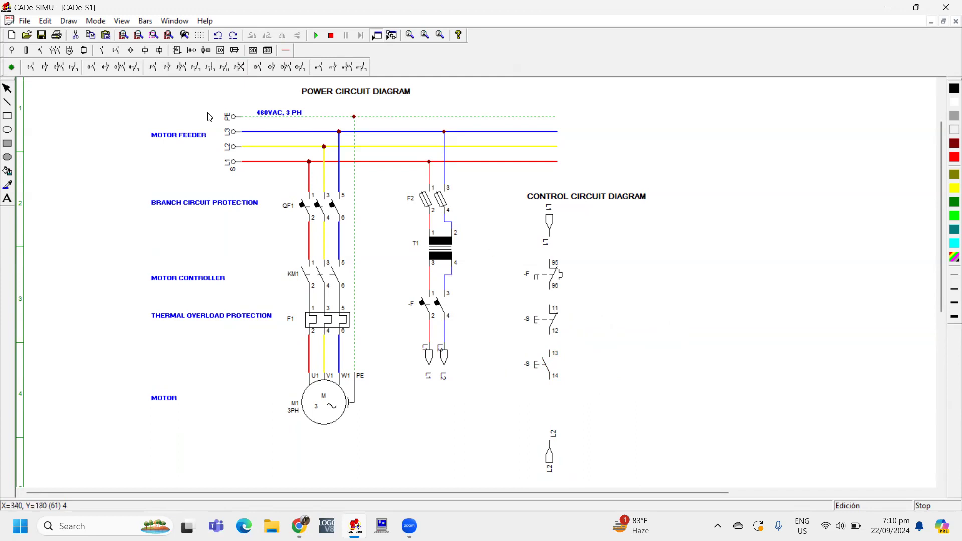
# - Place a normally open auxiliary contact beside the normally open pushbutton in the control circuit
pyautogui.click(102, 50)
pyautogui.click(12, 66)
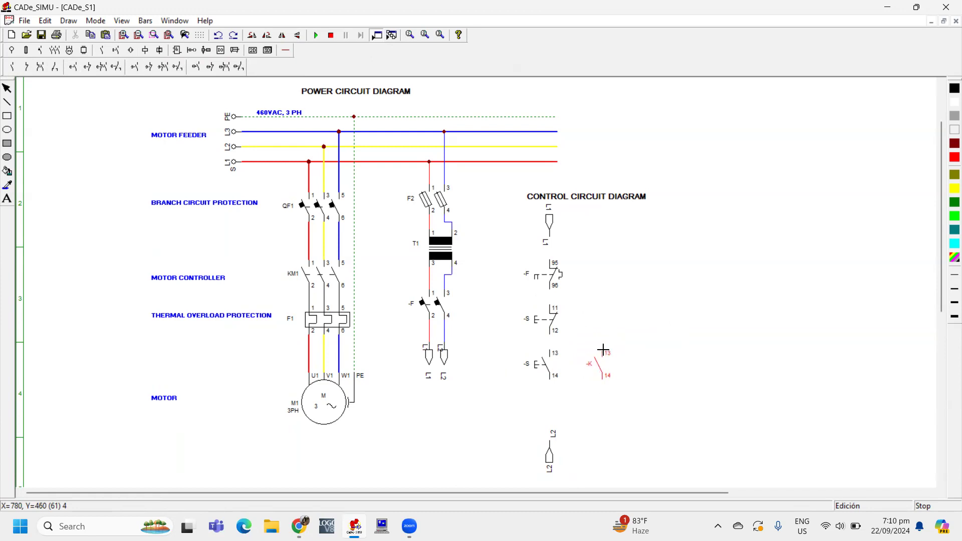
pyautogui.click(586, 351)
pyautogui.rightClick(673, 301)
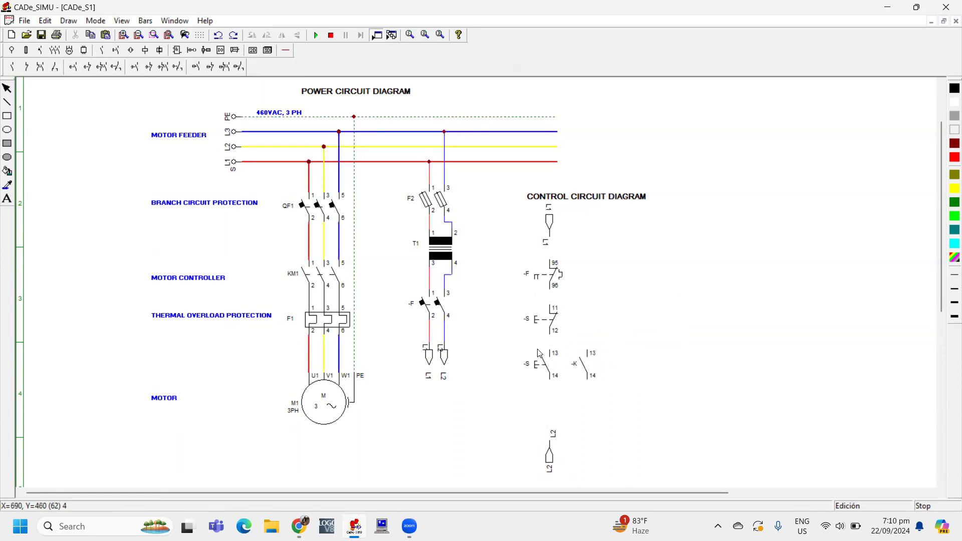
# - Name the normally closed pushbutton S1 and give it the visible function label STOP
pyautogui.doubleClick(554, 326)
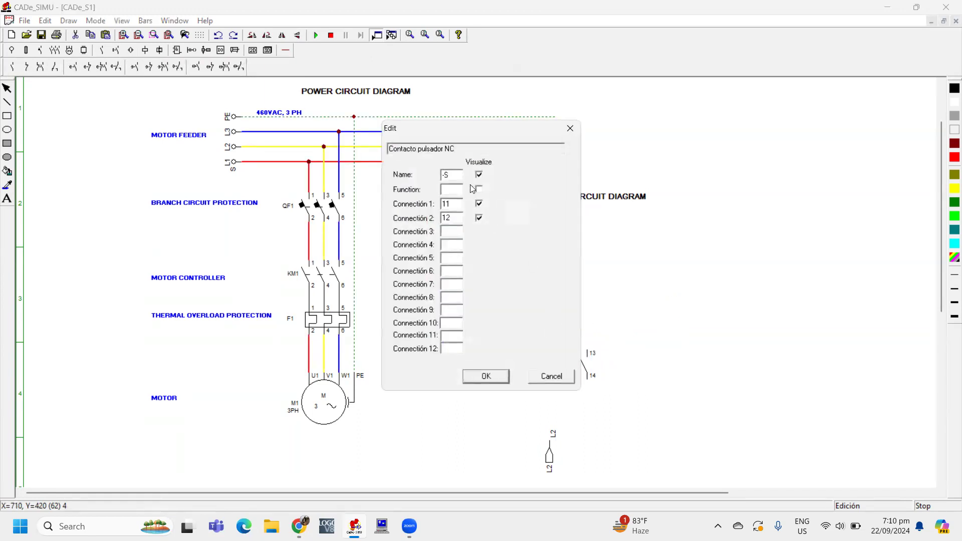
pyautogui.write('S')
pyautogui.click(479, 190)
pyautogui.click(485, 376)
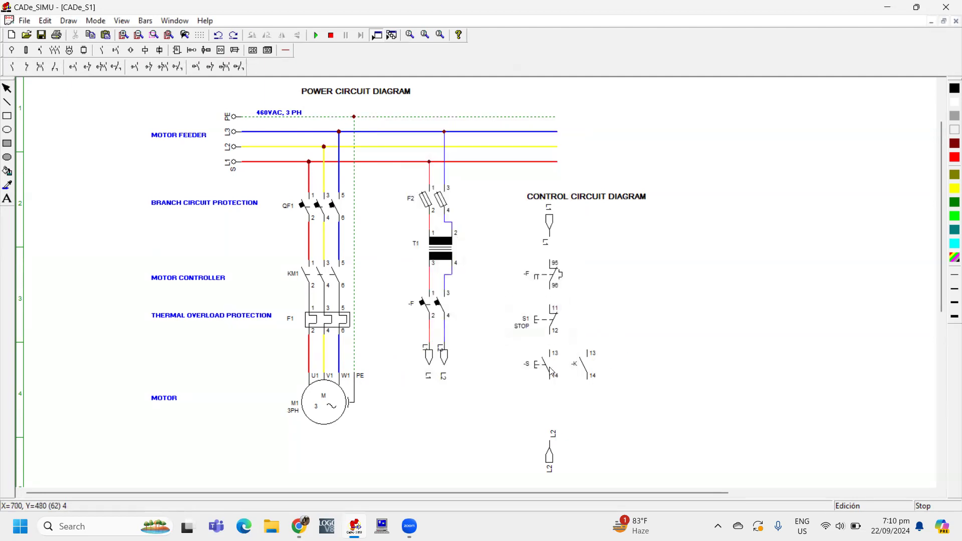
# - Name the normally open pushbutton S2 and give it the visible function label START
pyautogui.doubleClick(583, 365)
pyautogui.write('S2')
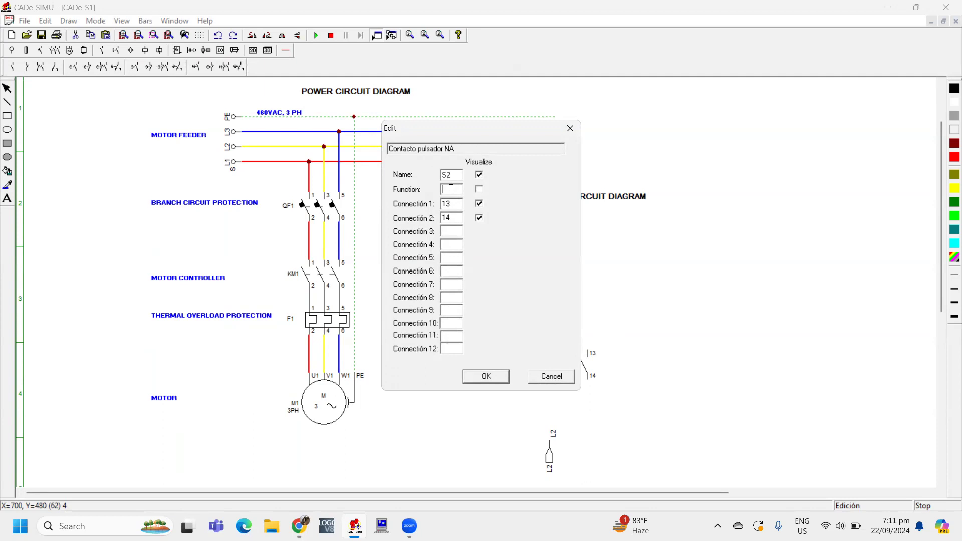
pyautogui.write('START')
pyautogui.click(480, 189)
pyautogui.click(485, 376)
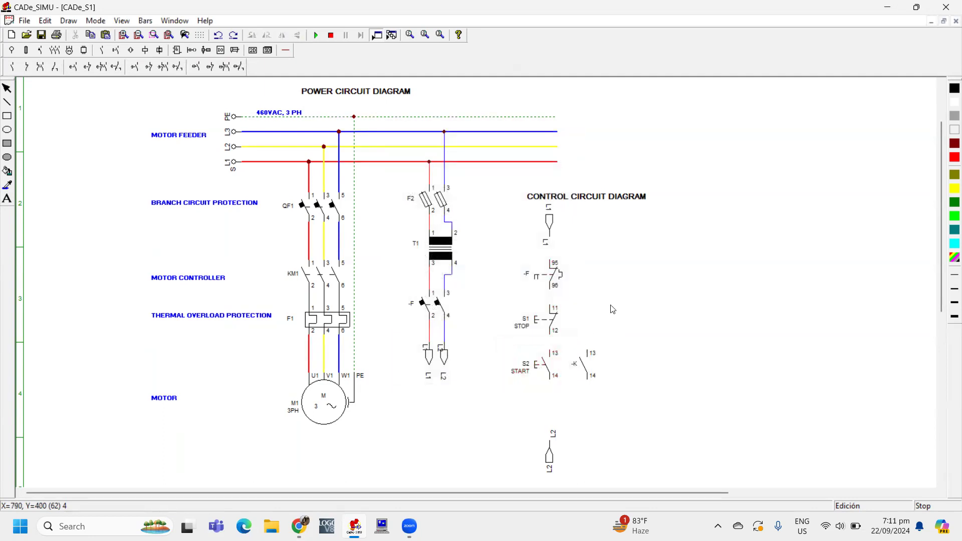
# - Try to rename the auxiliary contact beside the START pushbutton to KM with the 13-14 terminal pair
pyautogui.doubleClick(594, 362)
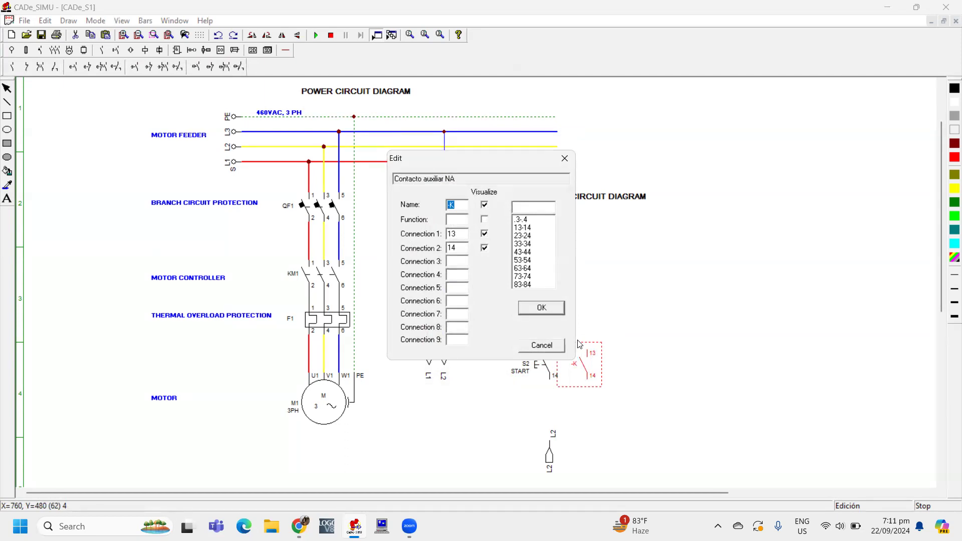
pyautogui.write('KM')
pyautogui.click(529, 230)
pyautogui.click(542, 312)
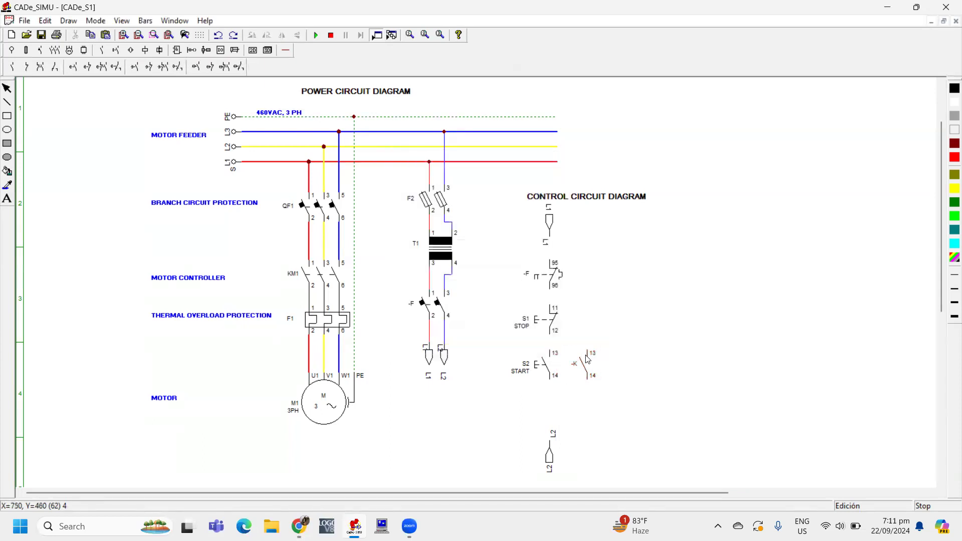
# - Renumber the START pushbutton's terminals to 3 and 4 and the STOP pushbutton's terminals to 1 and 2
pyautogui.doubleClick(555, 368)
pyautogui.moveTo(454, 205); pyautogui.dragTo(423, 205)
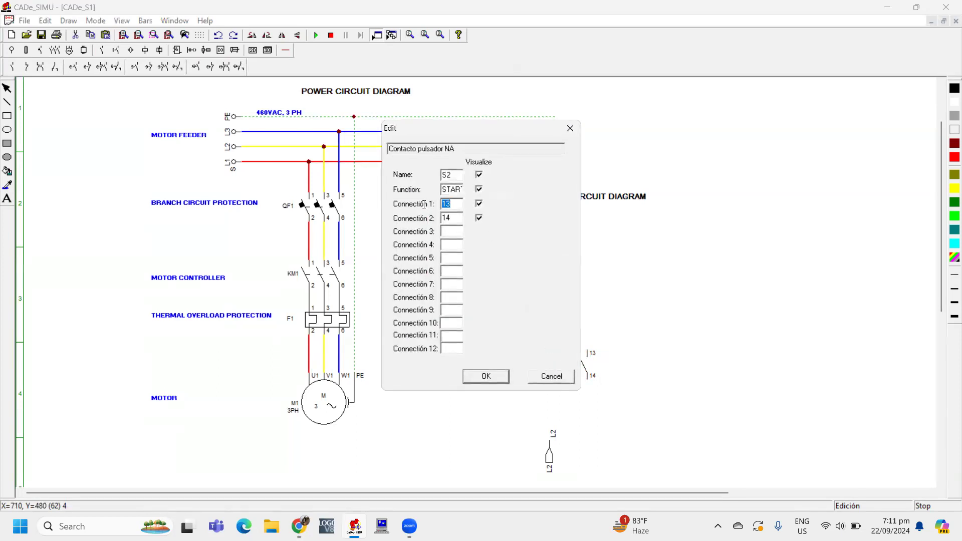
pyautogui.write('34')
pyautogui.click(486, 382)
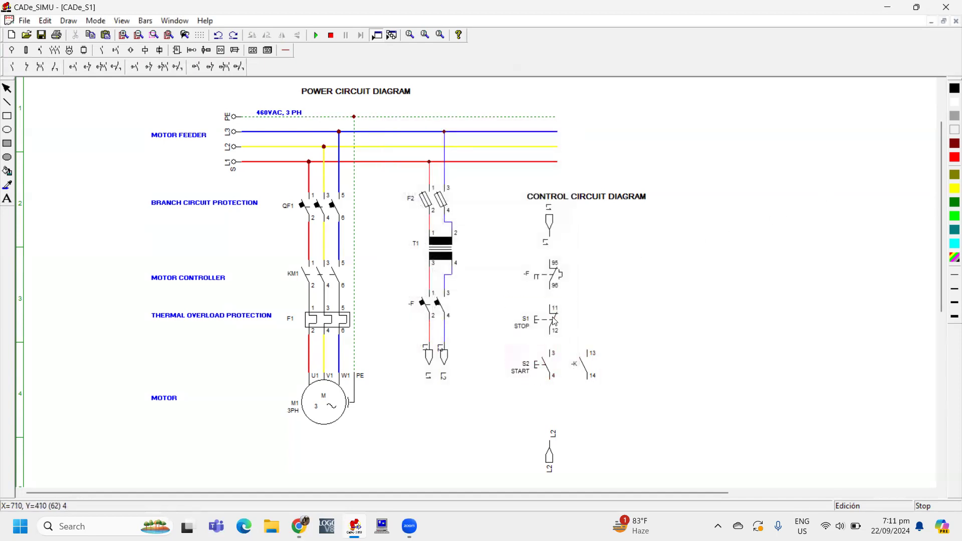
pyautogui.doubleClick(549, 315)
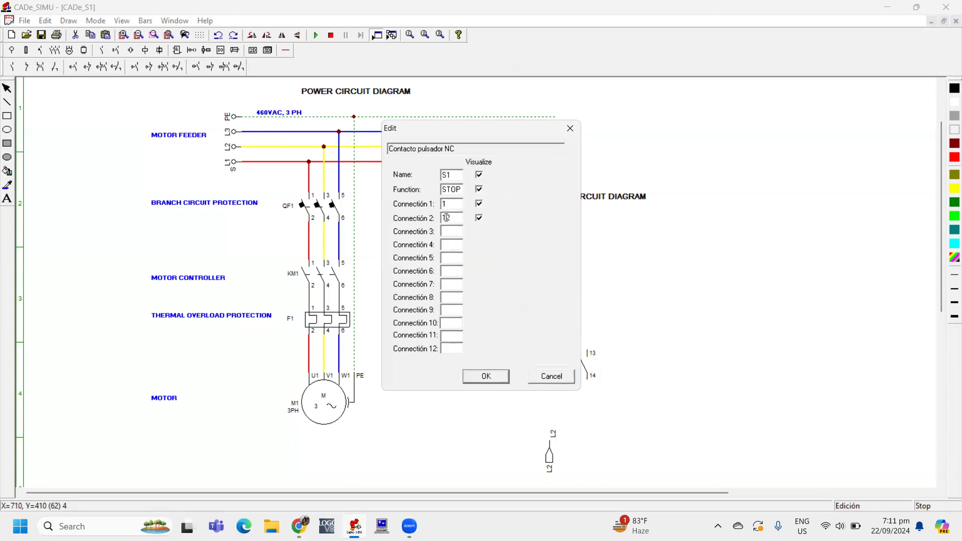
pyautogui.click(485, 374)
# - Name the auxiliary contact beside the START pushbutton KM1
pyautogui.doubleClick(586, 370)
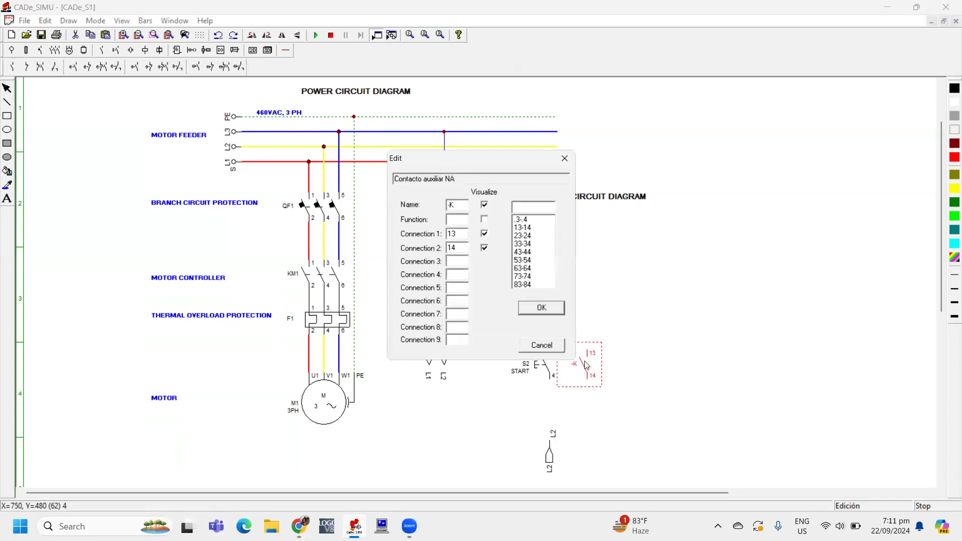
pyautogui.write('KM')
pyautogui.click(541, 308)
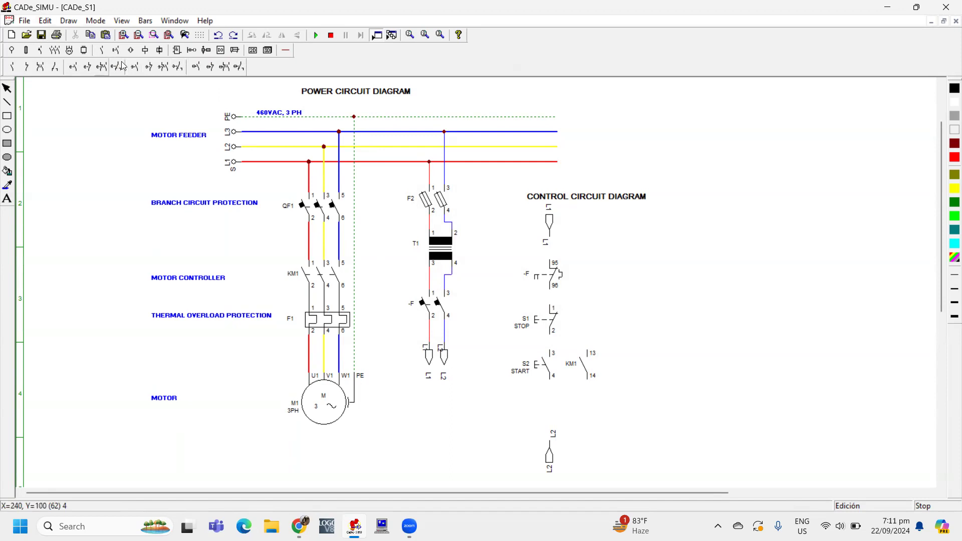
# - Place a contactor coil below the START pushbutton and shift the L2 connector slightly down to leave a gap beneath it
pyautogui.click(145, 51)
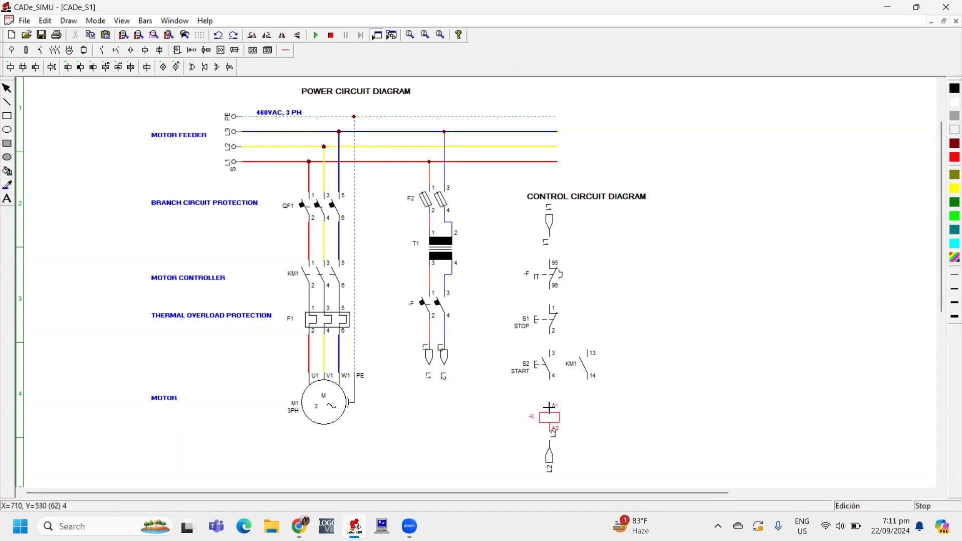
pyautogui.click(550, 397)
pyautogui.press('Escape')
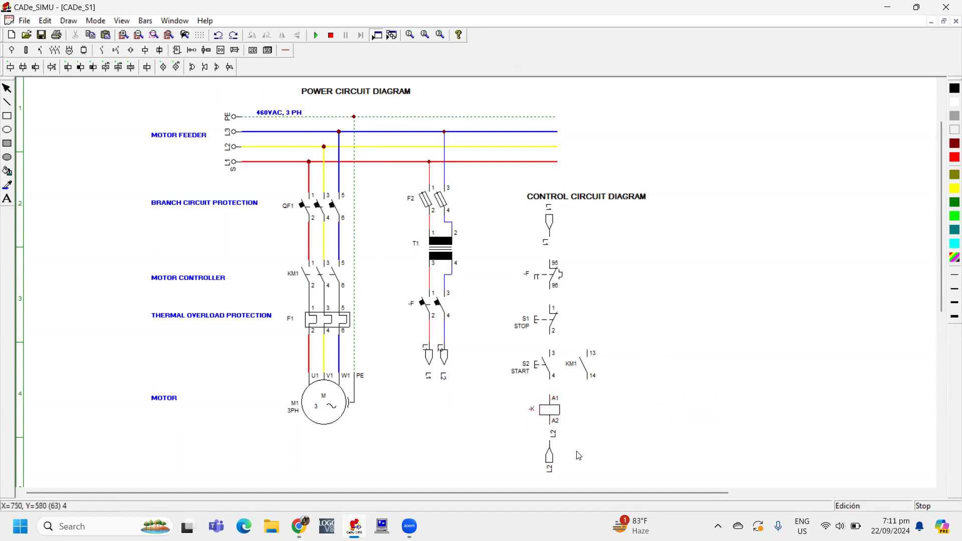
pyautogui.click(555, 462)
pyautogui.moveTo(554, 465); pyautogui.dragTo(555, 473)
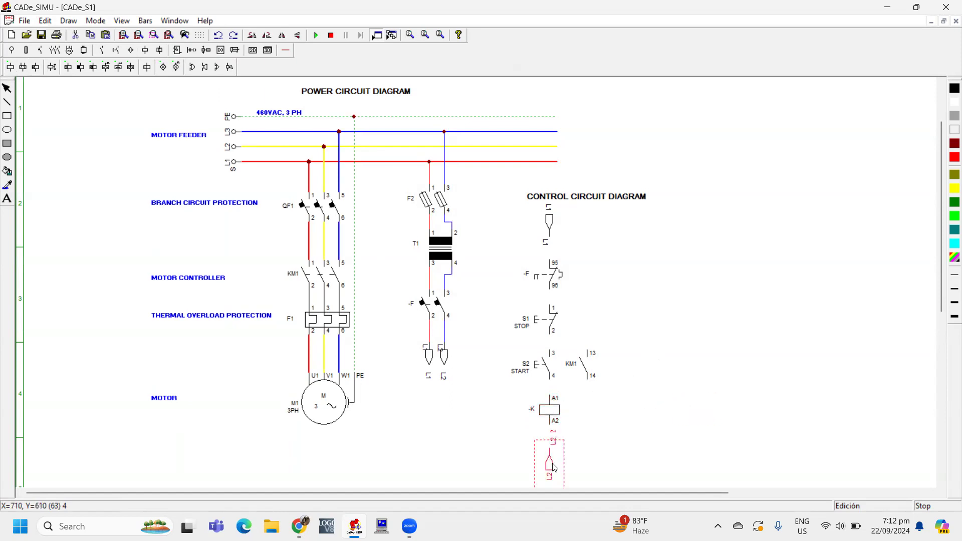
# - Name the contactor coil KM1 and give it the visible function label COIL
pyautogui.doubleClick(541, 406)
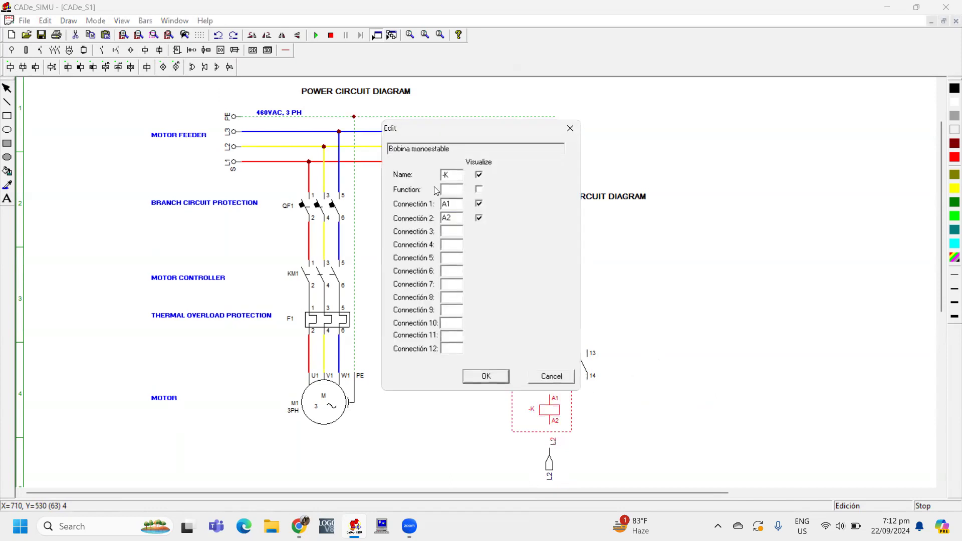
pyautogui.write('KM1')
pyautogui.click(480, 188)
pyautogui.click(473, 378)
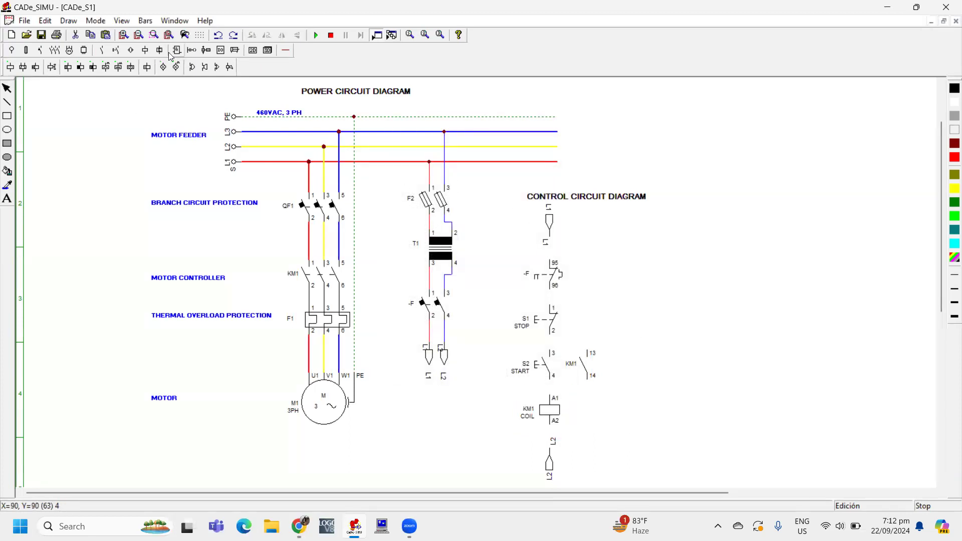
# - Wire L1 in red through the overload contact and STOP pushbutton, branching to the upper terminals of START and the KM1 contact
pyautogui.click(286, 51)
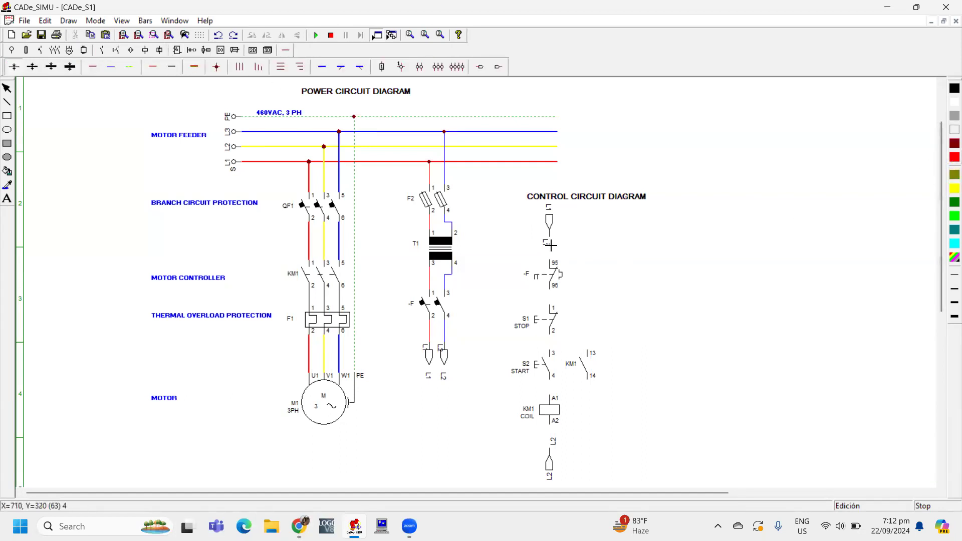
pyautogui.moveTo(553, 244); pyautogui.dragTo(553, 260)
pyautogui.moveTo(551, 292)
pyautogui.mouseDown()
pyautogui.moveTo(552, 350)
pyautogui.moveTo(589, 349)
pyautogui.mouseUp()
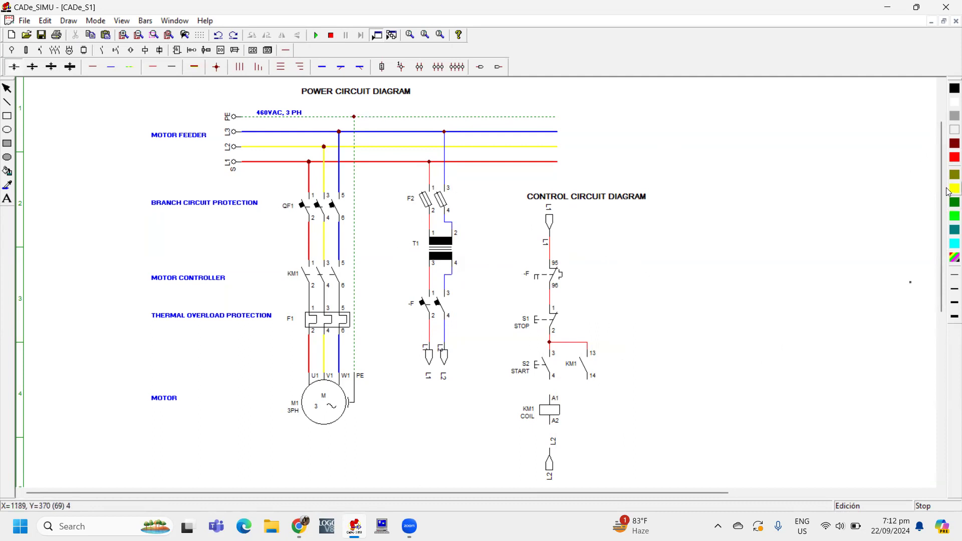
# - Wire coil terminal A2 to L2 in blue and join the lower terminals of START and the KM1 contact to A1 in black
pyautogui.click(955, 257)
pyautogui.click(488, 232)
pyautogui.click(436, 345)
pyautogui.moveTo(554, 426); pyautogui.dragTo(554, 449)
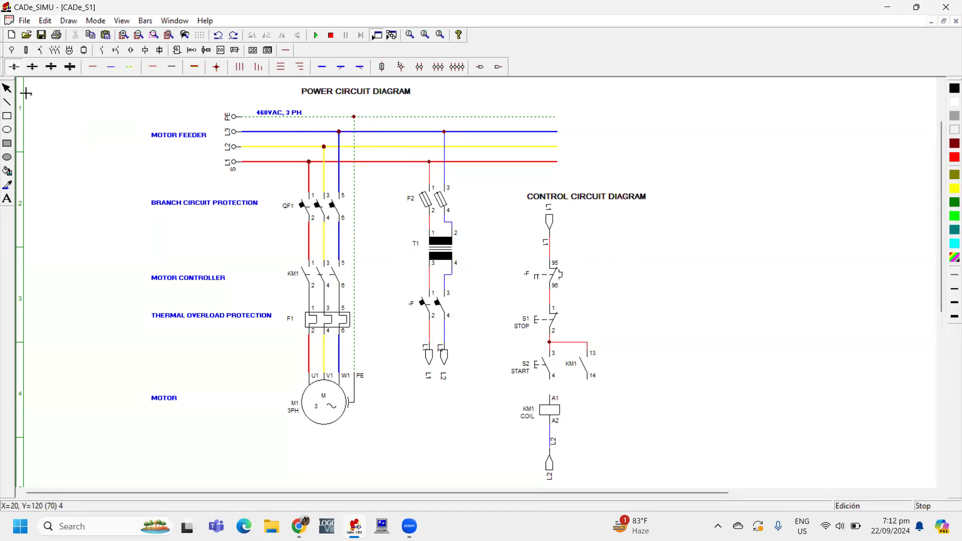
pyautogui.click(172, 67)
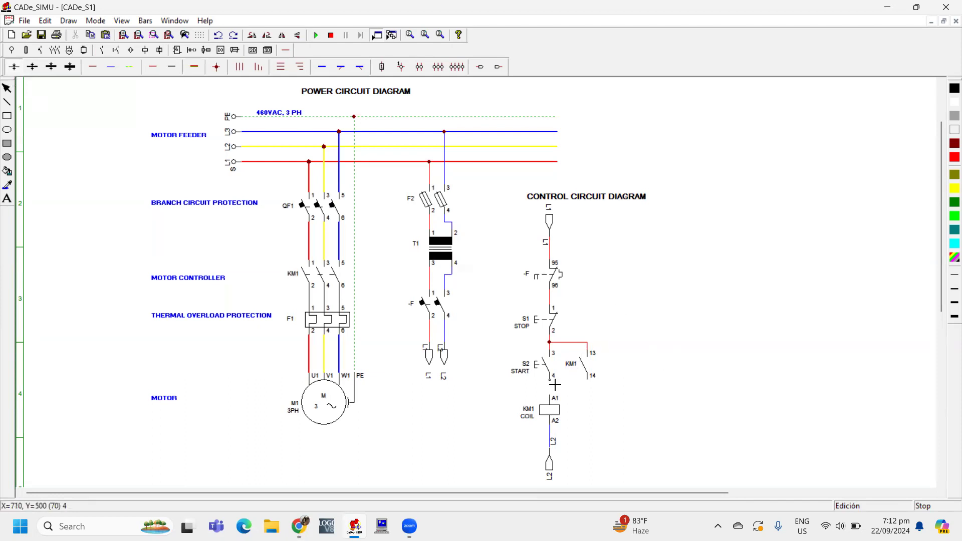
pyautogui.moveTo(554, 390); pyautogui.dragTo(591, 384)
# - Name the thermal overload contact in the control circuit F1 and give it the visible function label O.L
pyautogui.doubleClick(541, 277)
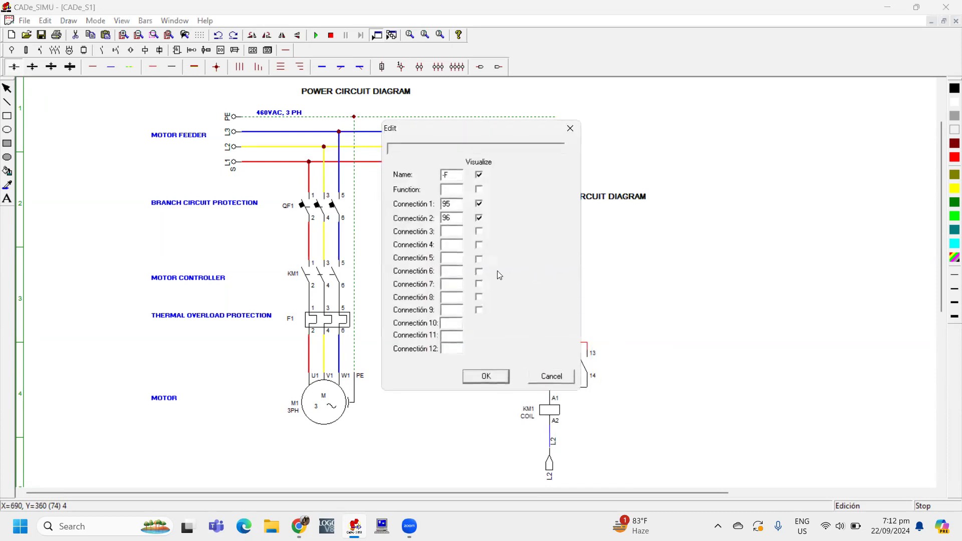
pyautogui.click(571, 129)
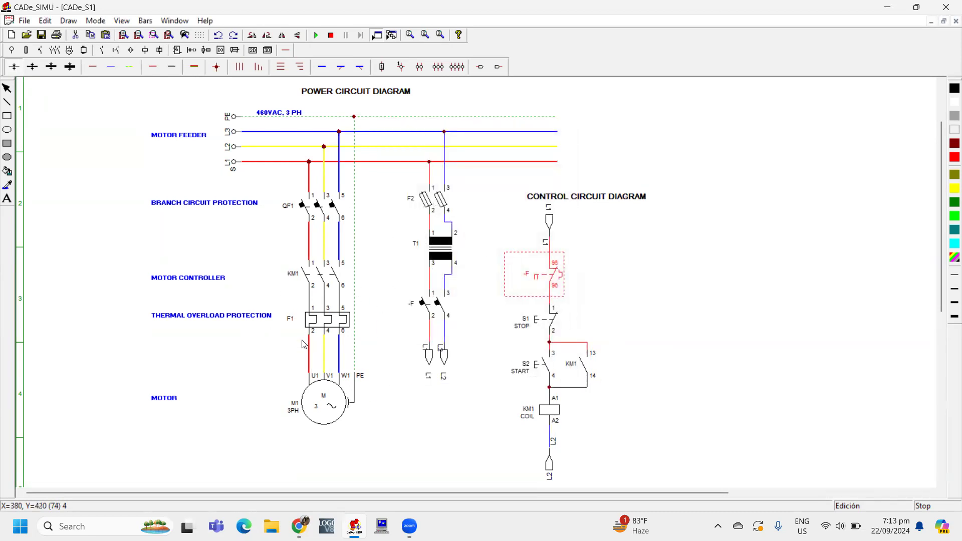
pyautogui.doubleClick(552, 284)
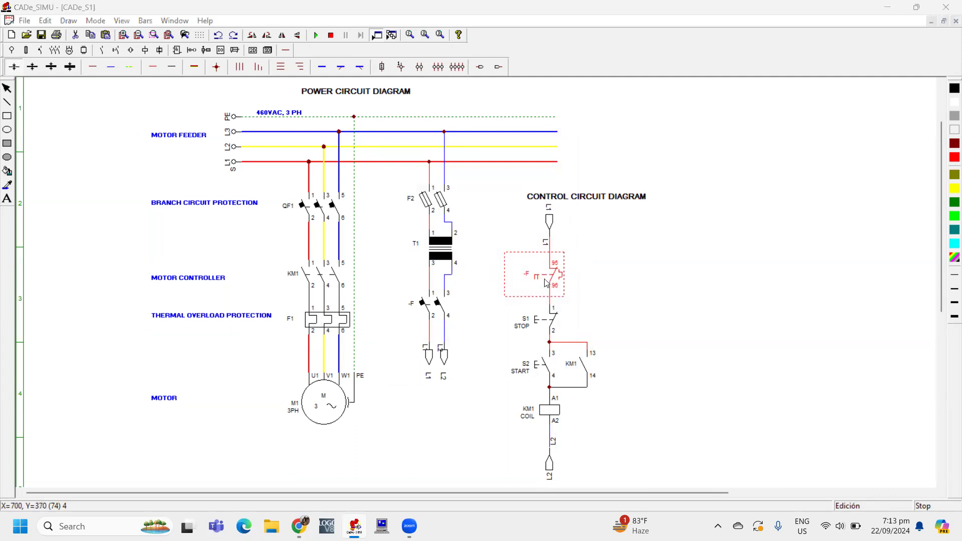
pyautogui.doubleClick(445, 175)
pyautogui.write('F1')
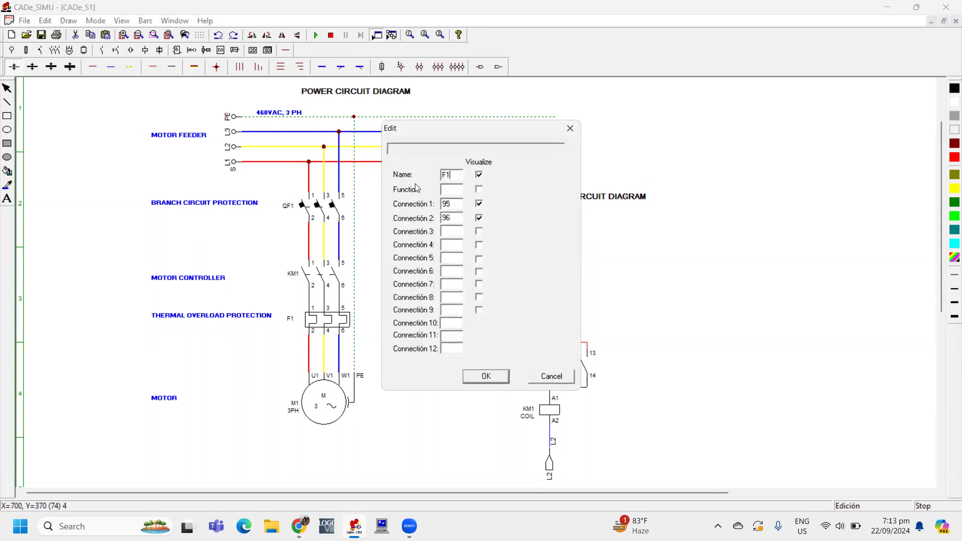
pyautogui.click(488, 376)
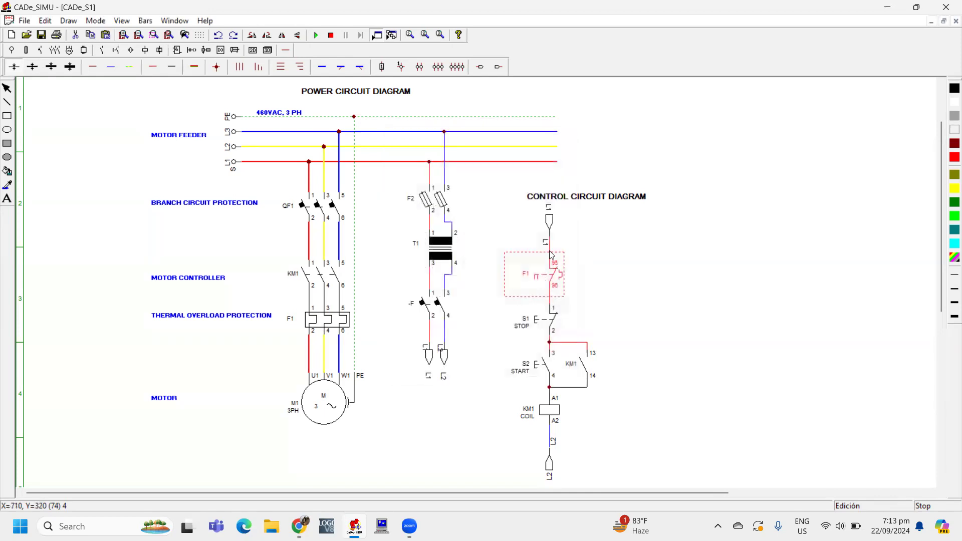
pyautogui.doubleClick(553, 281)
pyautogui.click(450, 190)
pyautogui.write('0')
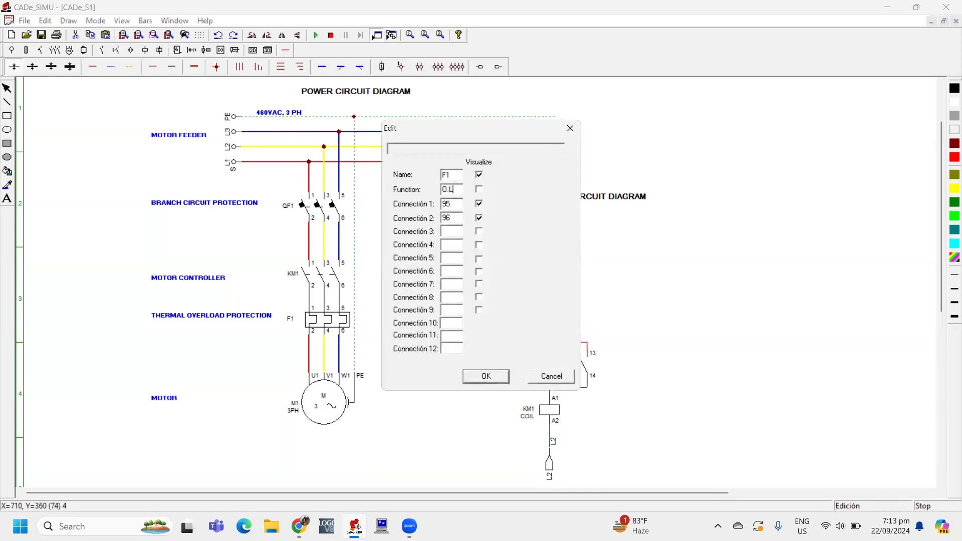
pyautogui.click(479, 189)
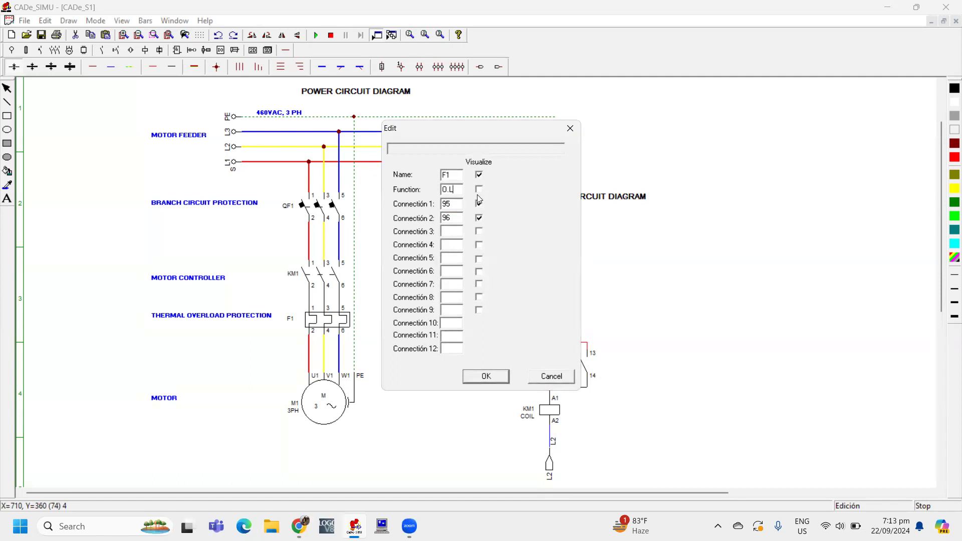
pyautogui.click(485, 373)
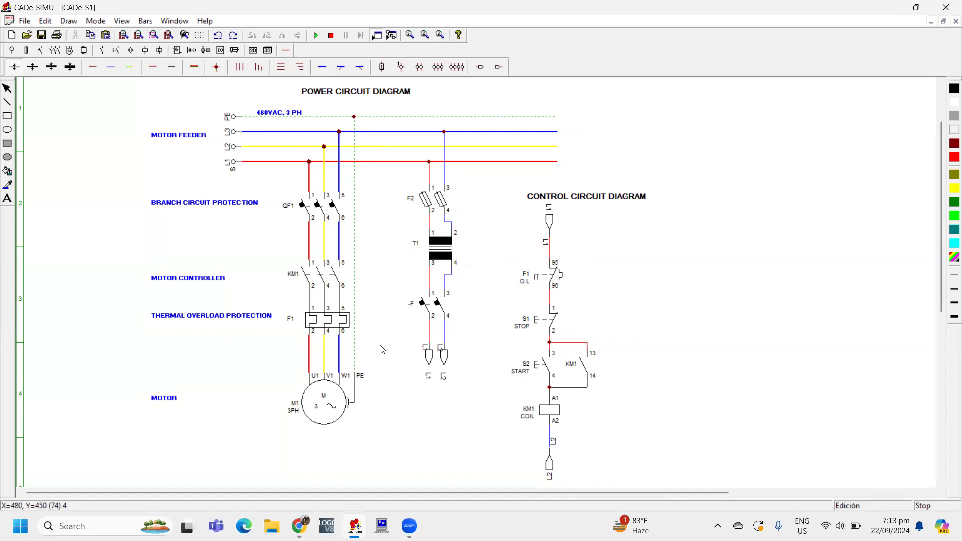
# - Name the two-pole circuit breaker below transformer T1 QF2
pyautogui.click(439, 310)
pyautogui.doubleClick(438, 310)
pyautogui.moveTo(459, 174); pyautogui.dragTo(440, 175)
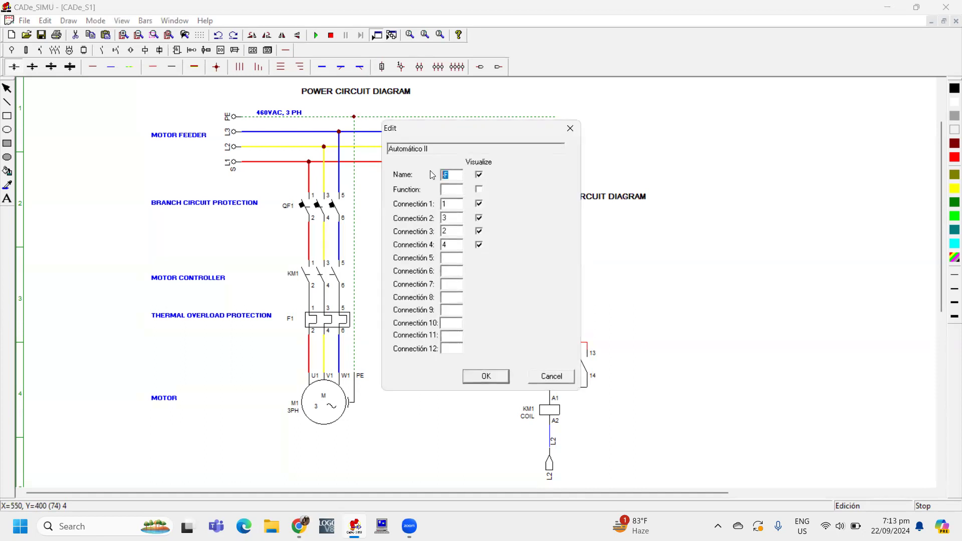
pyautogui.write('QF2')
pyautogui.click(492, 377)
pyautogui.click(443, 412)
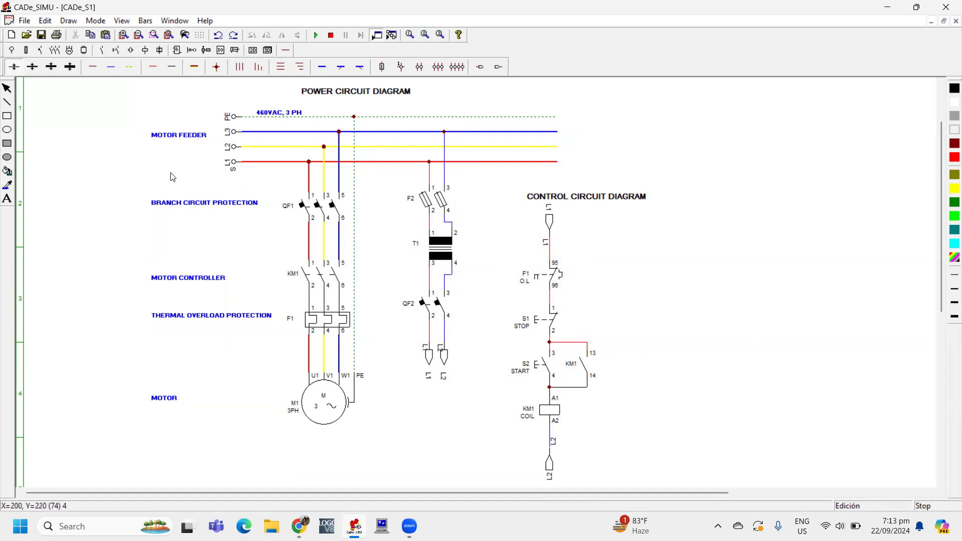
# - Place two round pushbutton operators, one above the other, in the empty area to the right of the control circuit
pyautogui.click(11, 50)
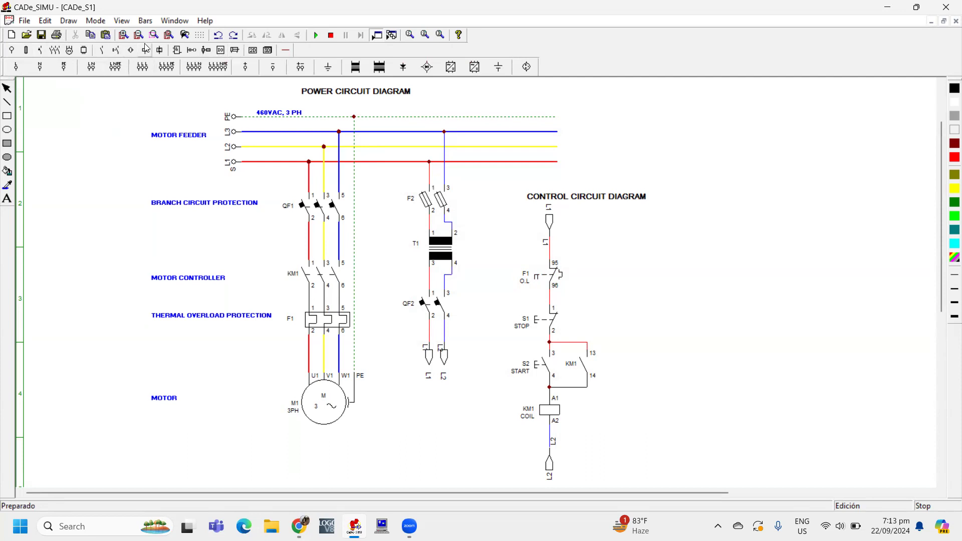
pyautogui.click(106, 53)
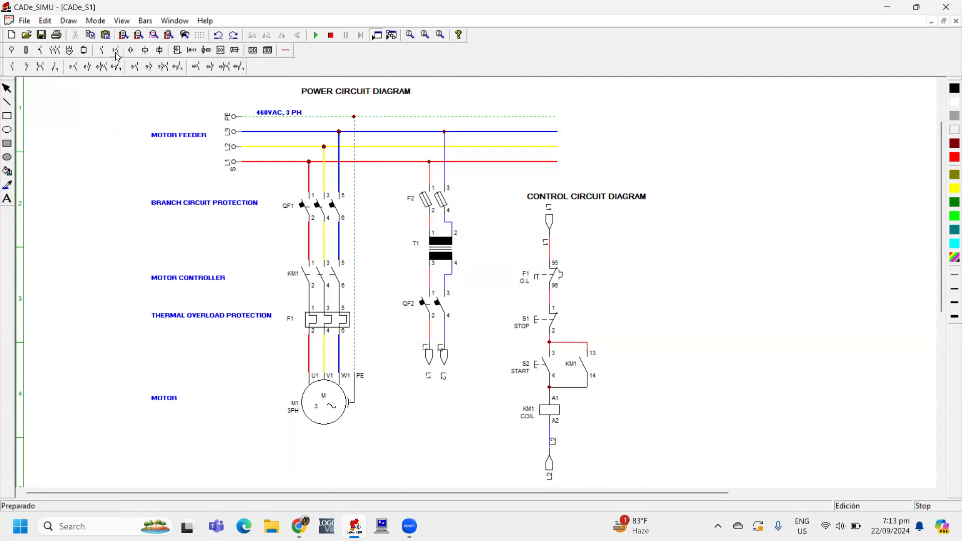
pyautogui.click(11, 68)
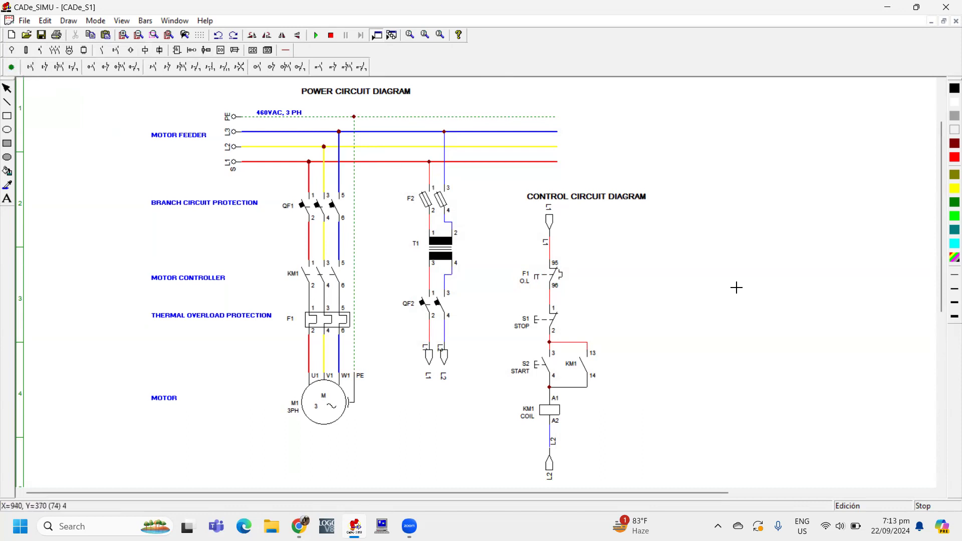
pyautogui.click(676, 313)
pyautogui.click(674, 350)
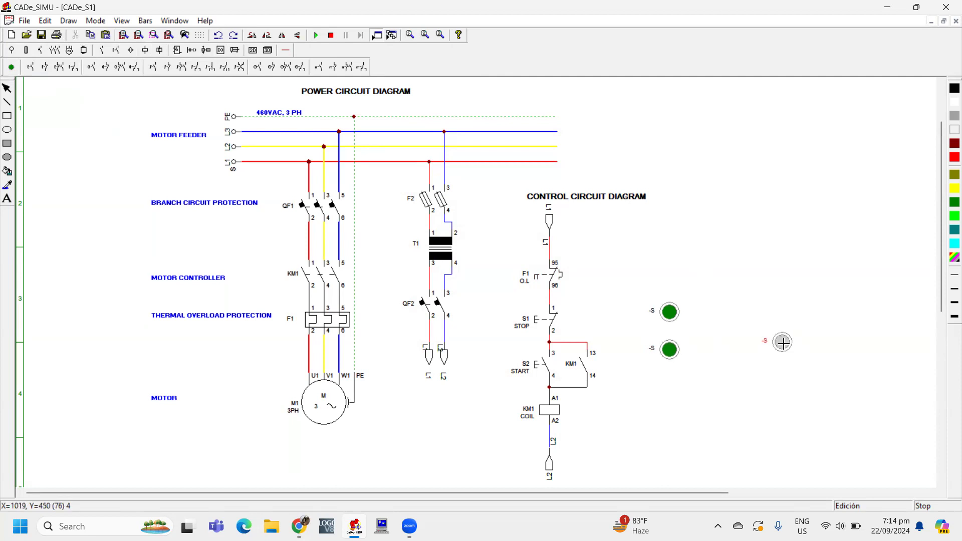
pyautogui.rightClick(783, 343)
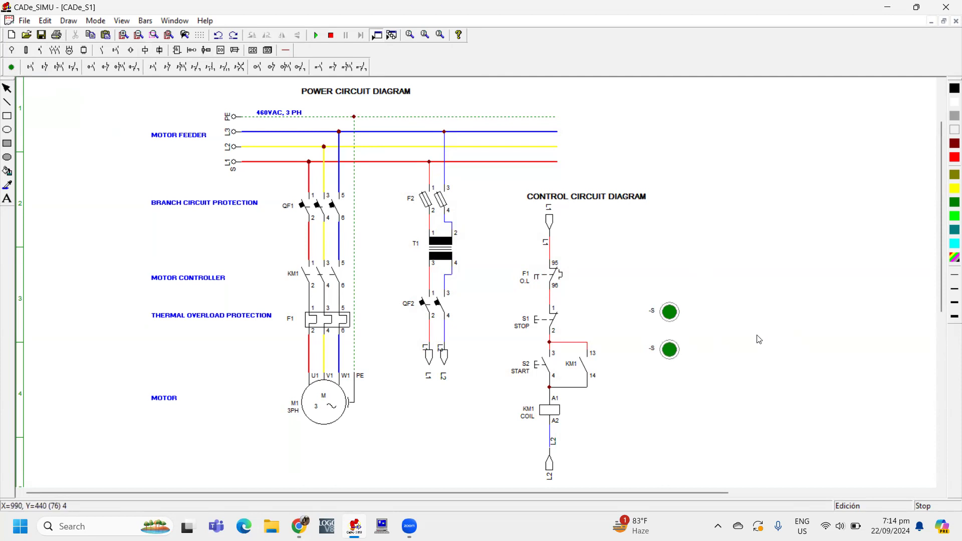
# - Name the upper round pushbutton operator S2
pyautogui.doubleClick(670, 312)
pyautogui.doubleClick(453, 198)
pyautogui.write('S2')
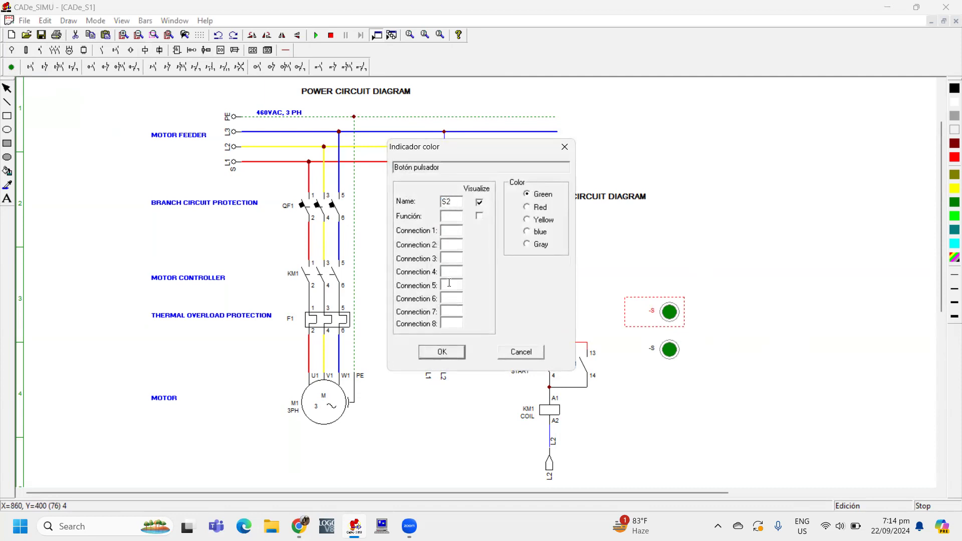
pyautogui.click(451, 350)
# - Name the lower round pushbutton operator S1 and change its color to Red
pyautogui.doubleClick(669, 349)
pyautogui.moveTo(465, 204); pyautogui.dragTo(397, 205)
pyautogui.write('S1')
pyautogui.click(532, 207)
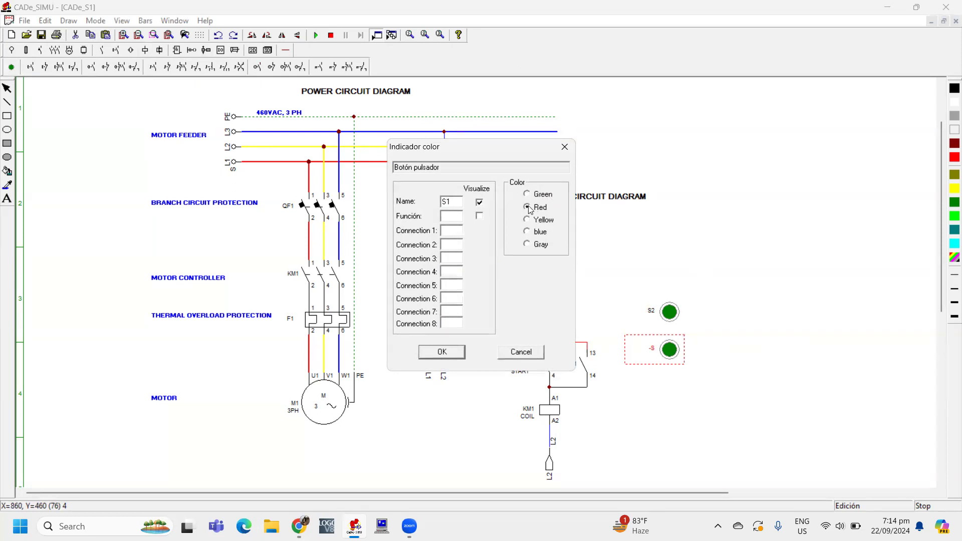
pyautogui.click(443, 352)
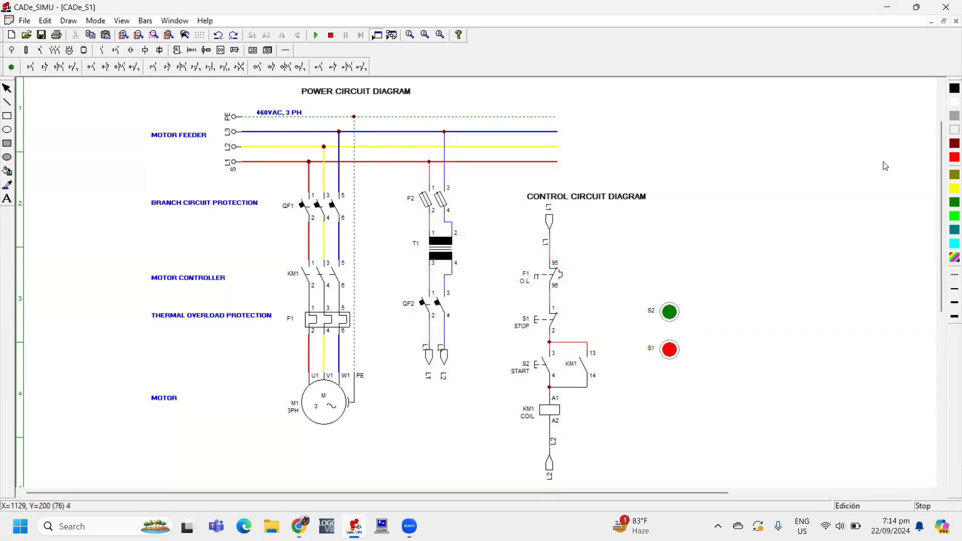
# - Draw a light grey rectangle enclosing the S2 and S1 pushbutton operators as a control station outline
pyautogui.click(954, 257)
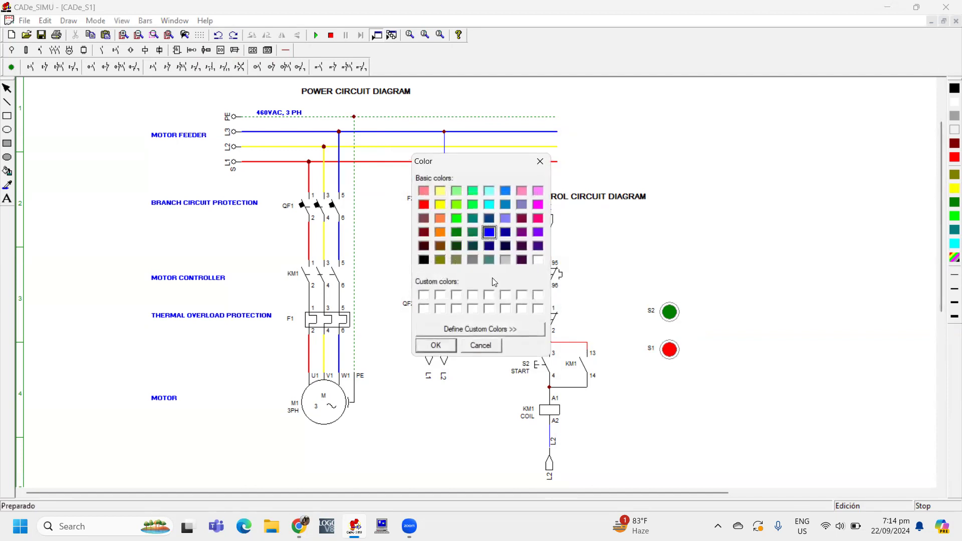
pyautogui.click(505, 260)
pyautogui.click(435, 345)
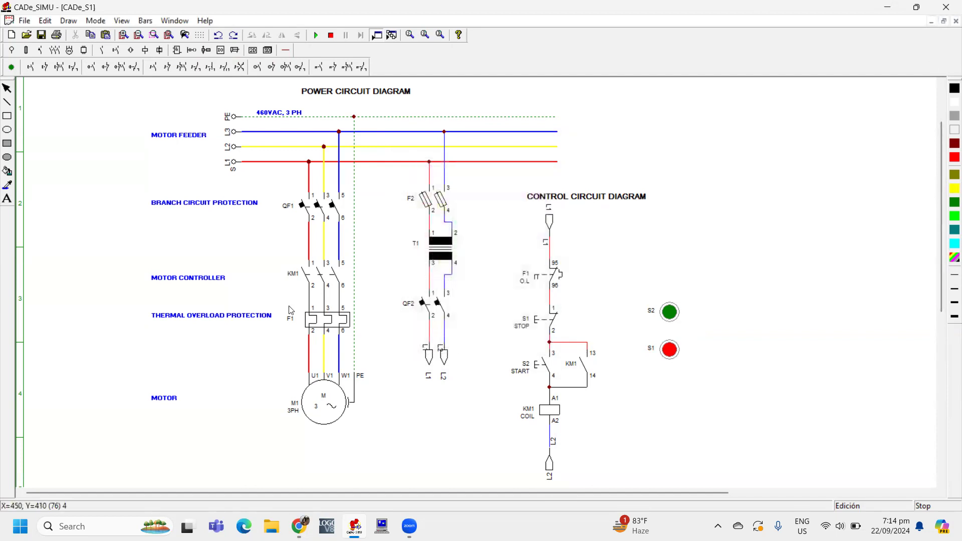
pyautogui.click(8, 117)
pyautogui.moveTo(640, 290)
pyautogui.mouseDown()
pyautogui.moveTo(662, 362)
pyautogui.moveTo(695, 381)
pyautogui.mouseUp()
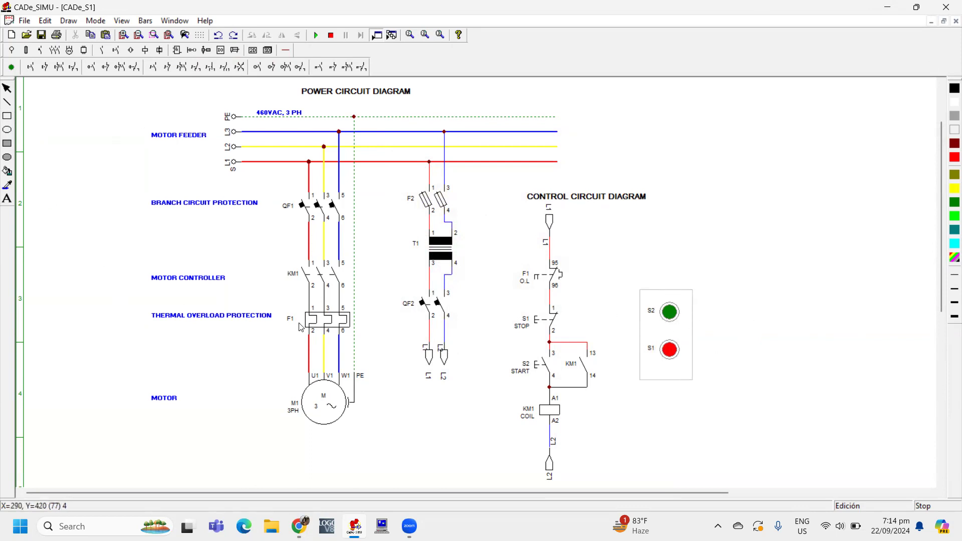
# - Try to add a START function label to the green pushbutton operator inside the rectangle
pyautogui.doubleClick(664, 321)
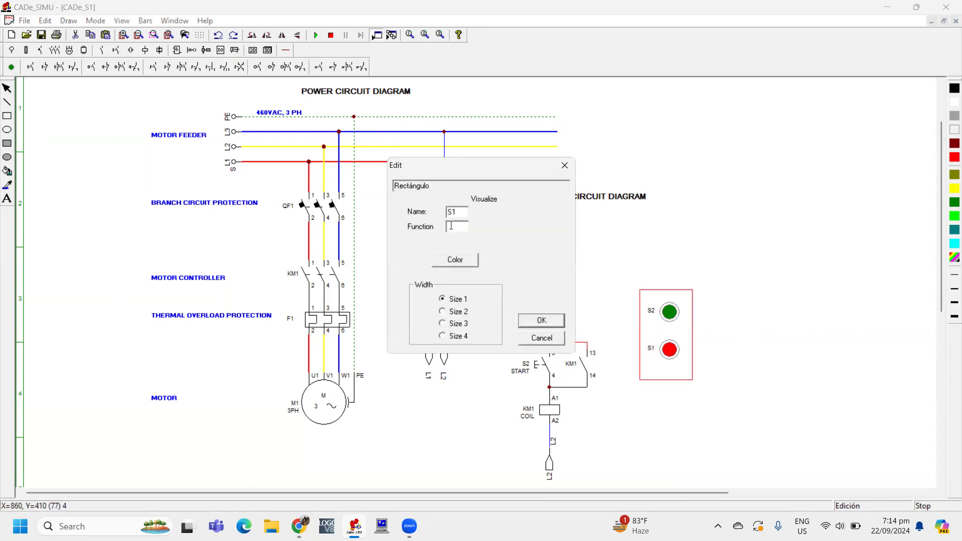
pyautogui.write('TART')
pyautogui.click(539, 320)
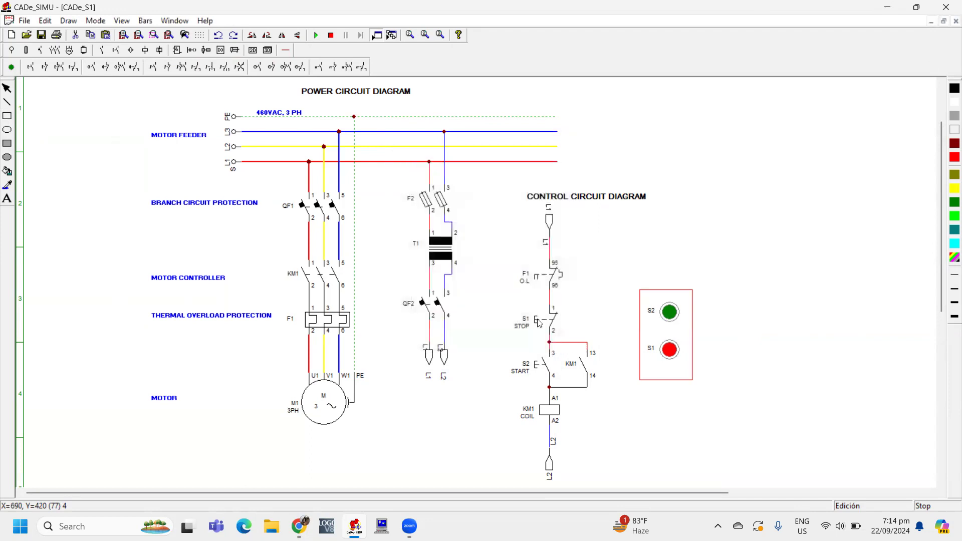
# - Move the rectangle away from the pushbutton operators and give the green S2 operator the visible function label START
pyautogui.moveTo(687, 330); pyautogui.dragTo(786, 331)
pyautogui.doubleClick(676, 314)
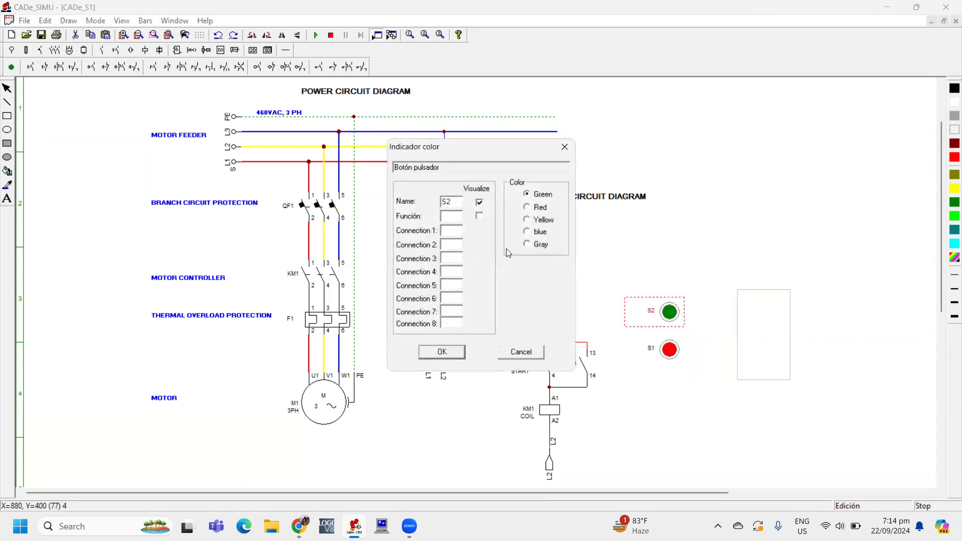
pyautogui.click(451, 216)
pyautogui.write('START')
pyautogui.click(480, 216)
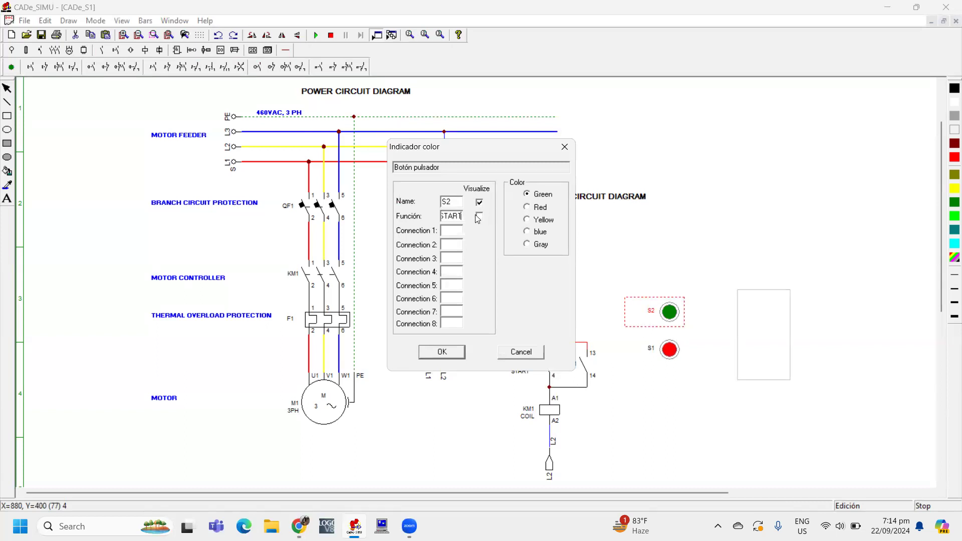
pyautogui.click(442, 352)
# - Give the red S1 operator the visible function label STOP and move the rectangle back around both operators and their labels
pyautogui.doubleClick(671, 354)
pyautogui.write('STOP')
pyautogui.click(479, 216)
pyautogui.click(442, 351)
pyautogui.moveTo(757, 383); pyautogui.dragTo(652, 369)
pyautogui.click(736, 399)
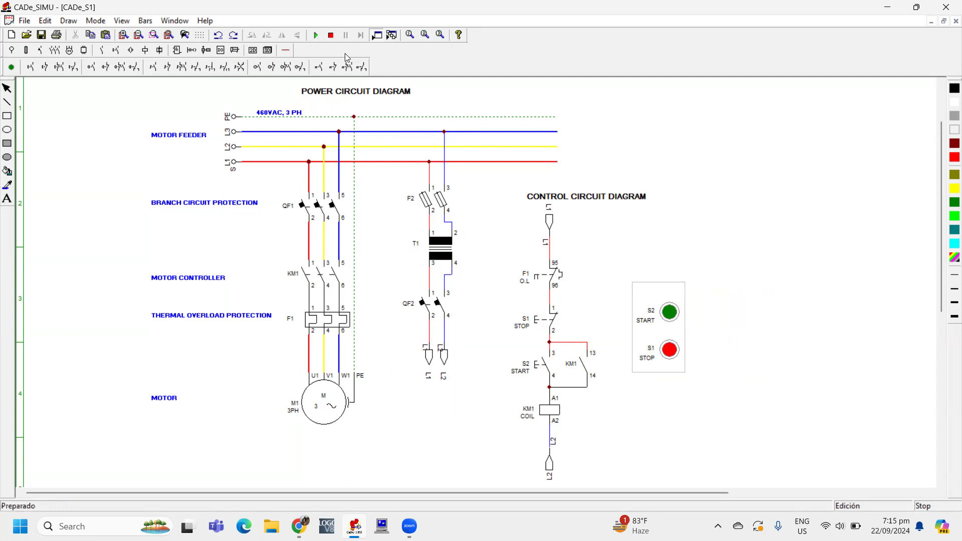
# - Start the simulation of the circuit and show it in the maximized window
pyautogui.doubleClick(804, 11)
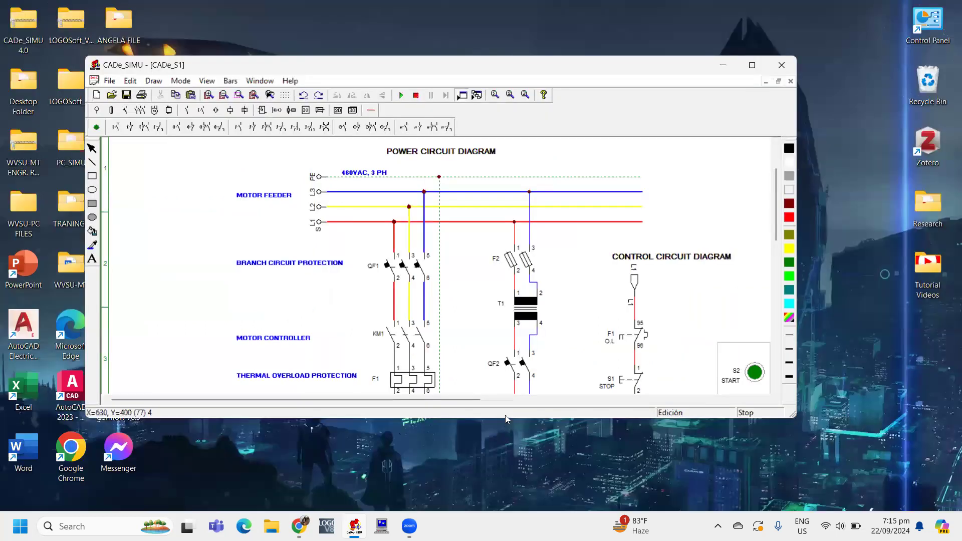
pyautogui.moveTo(505, 420); pyautogui.dragTo(505, 489)
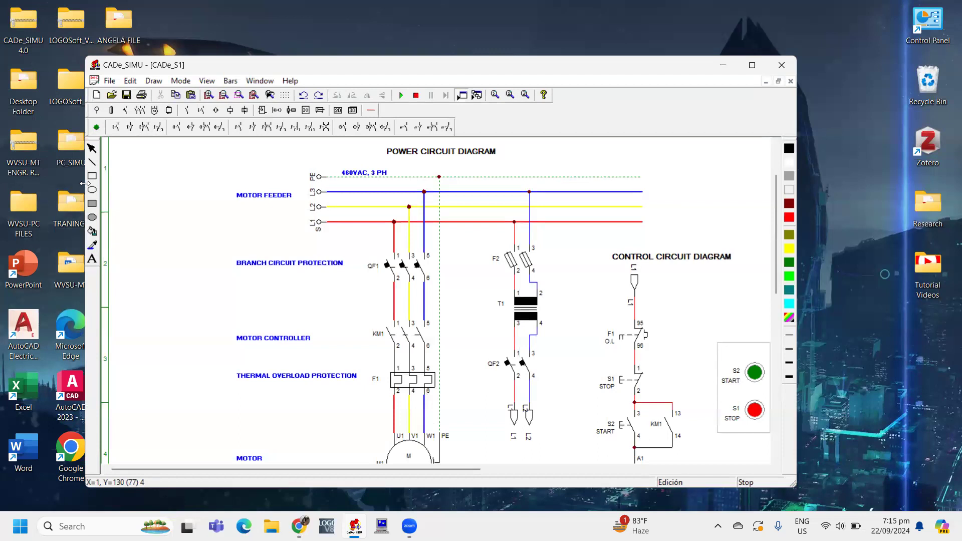
pyautogui.moveTo(85, 183); pyautogui.dragTo(10, 184)
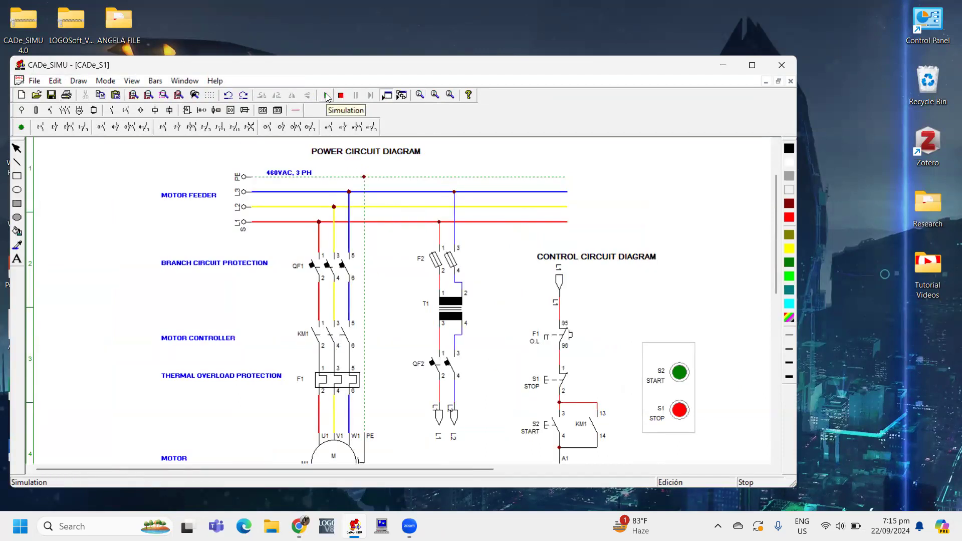
pyautogui.click(327, 95)
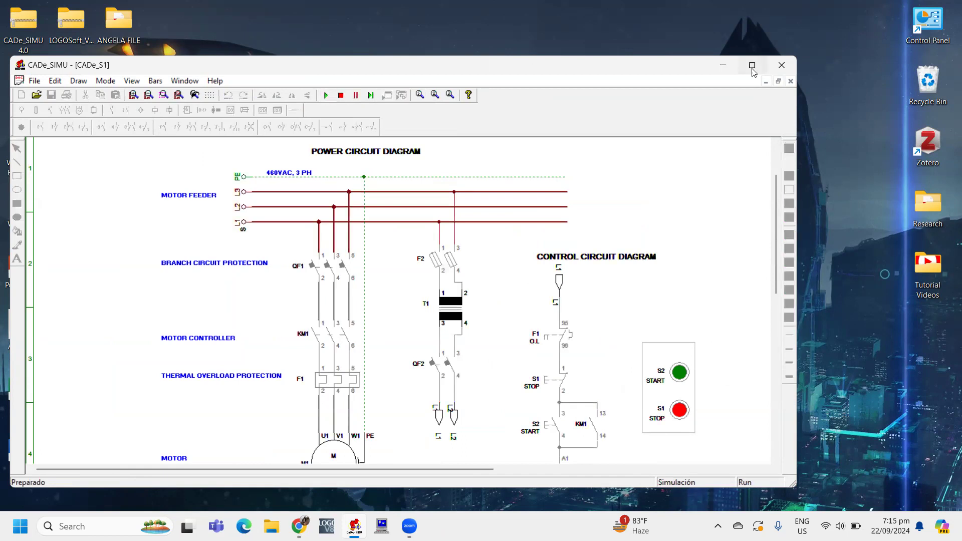
pyautogui.click(753, 66)
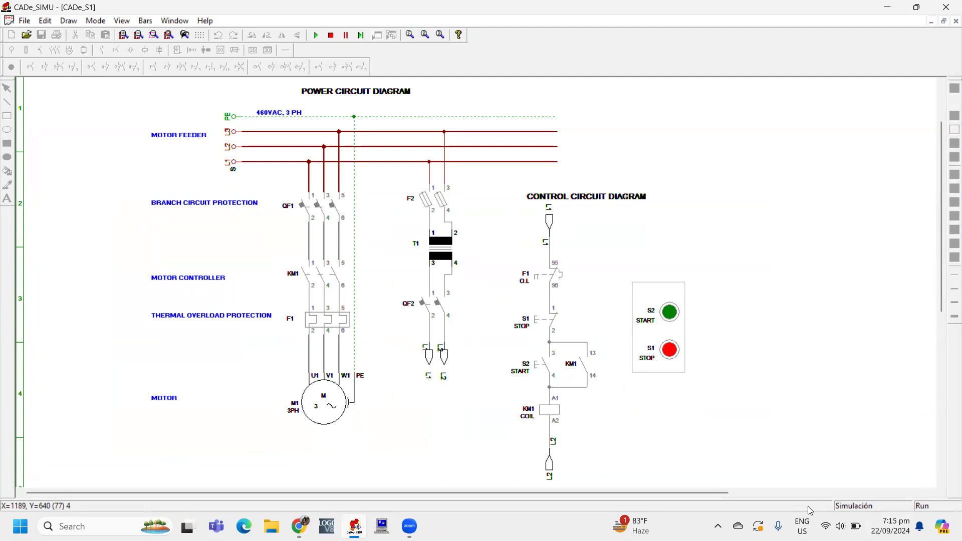
pyautogui.click(720, 5)
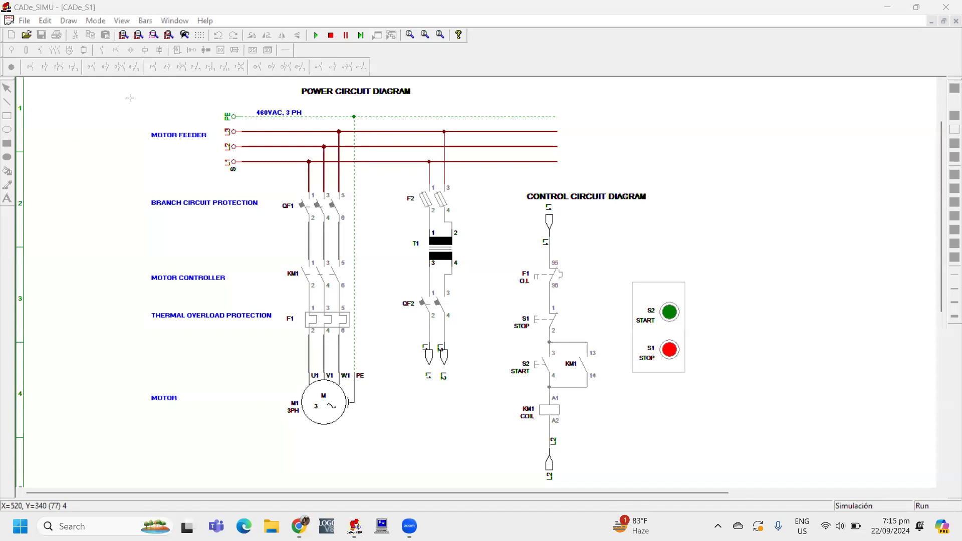
pyautogui.moveTo(817, 468); pyautogui.dragTo(956, 513)
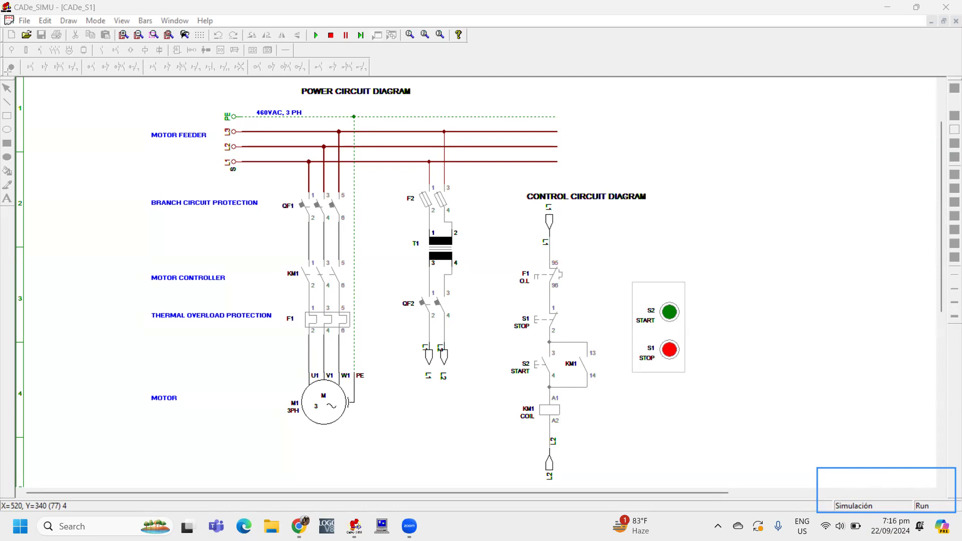
# - Close the motor breaker QF1, the fuse switch F2 and the control breaker QF2 in the running simulation
pyautogui.click(310, 210)
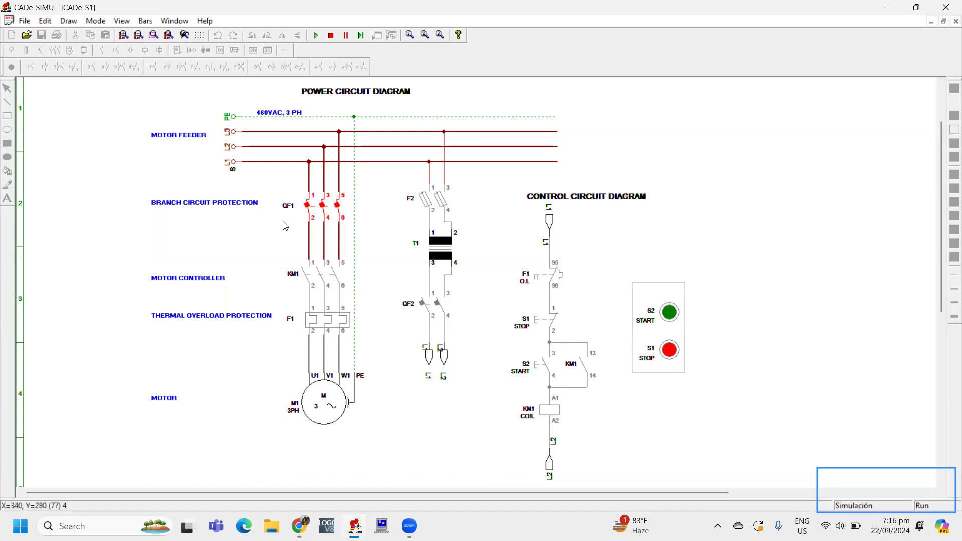
pyautogui.click(441, 205)
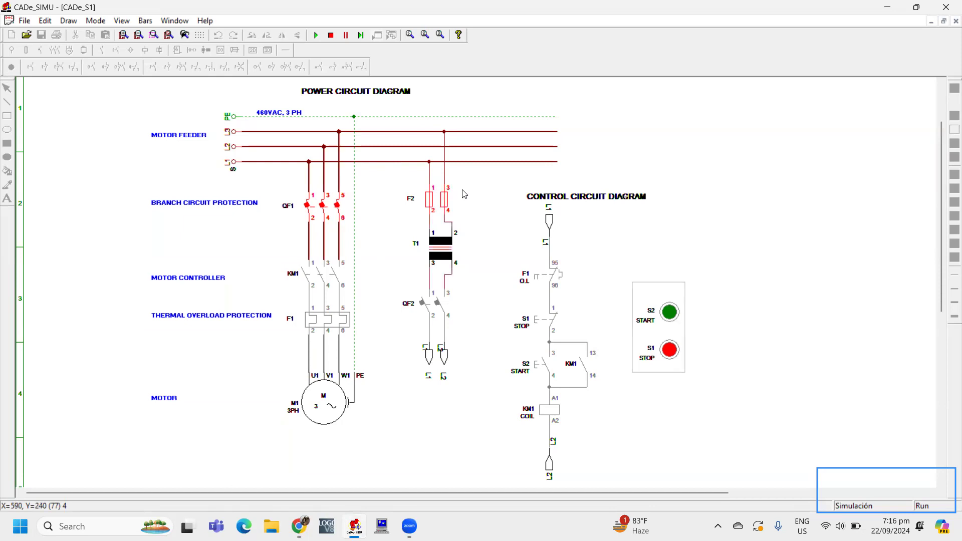
pyautogui.click(438, 307)
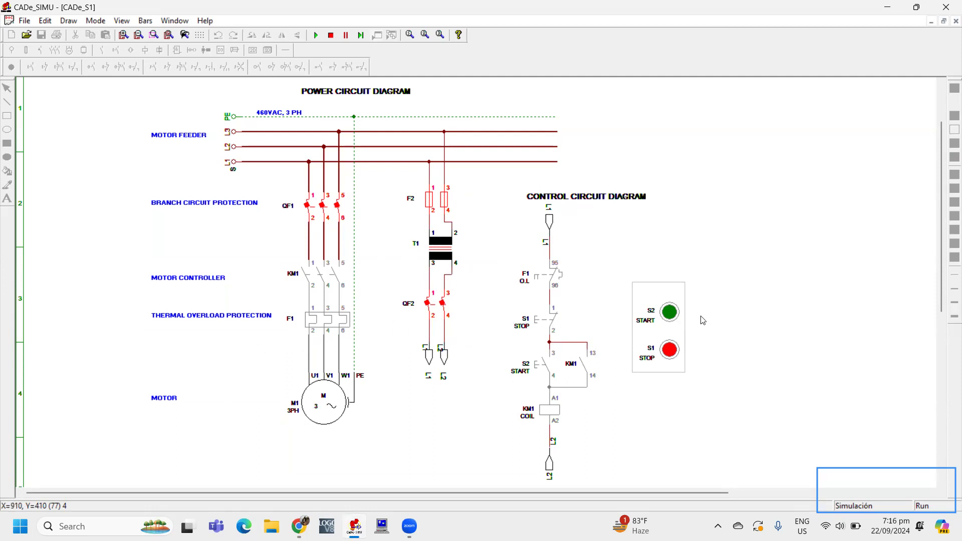
# - Start and stop the simulated motor once with the S2 and S1 contacts in the control circuit and twice with the pushbutton station's operators
pyautogui.click(550, 367)
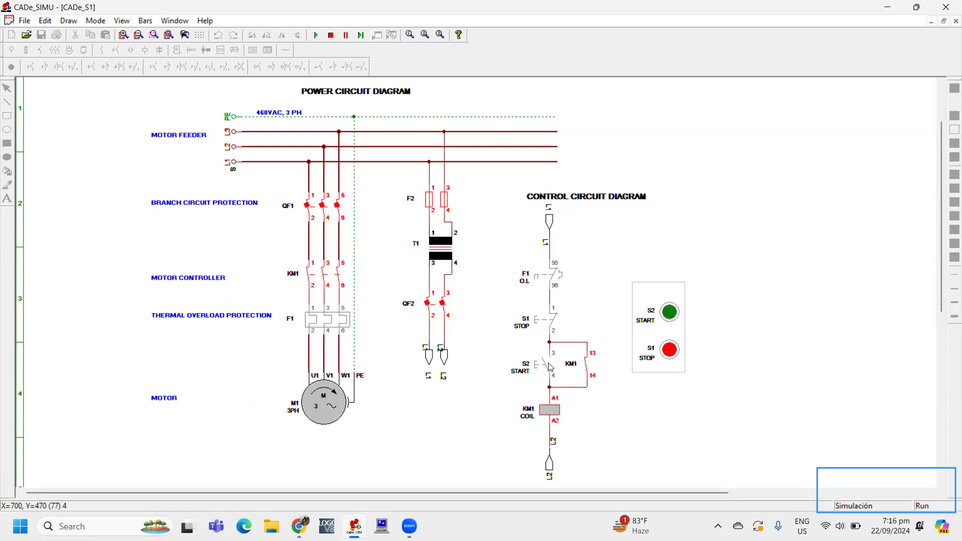
pyautogui.click(551, 323)
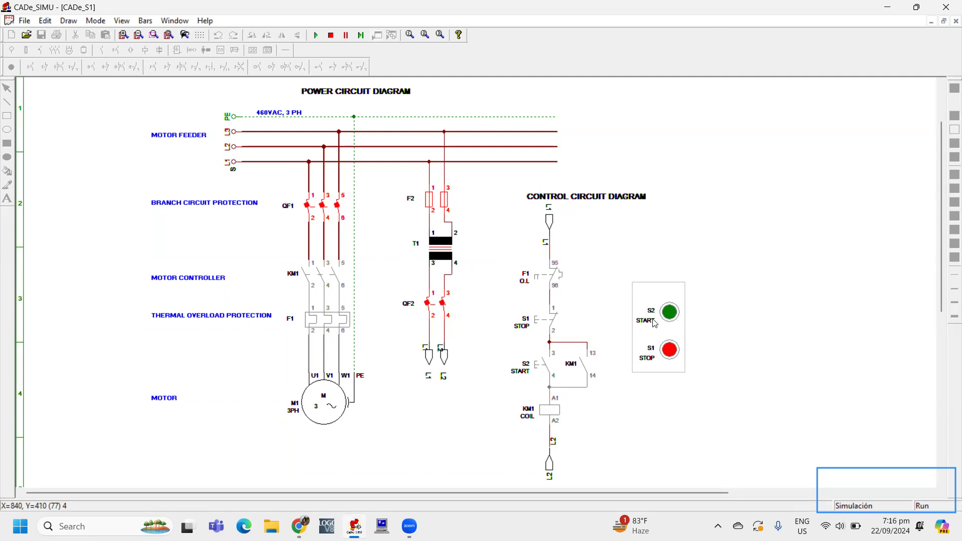
pyautogui.click(670, 318)
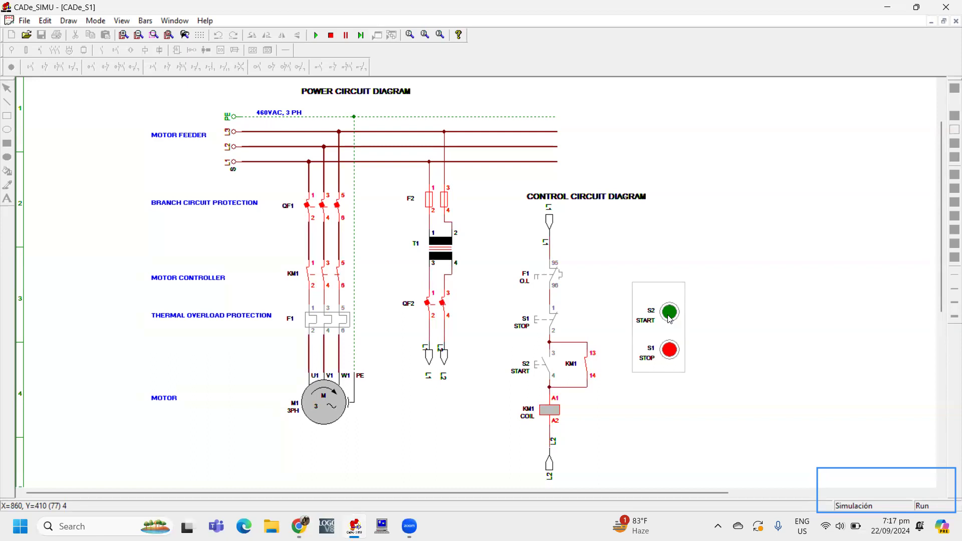
pyautogui.click(671, 350)
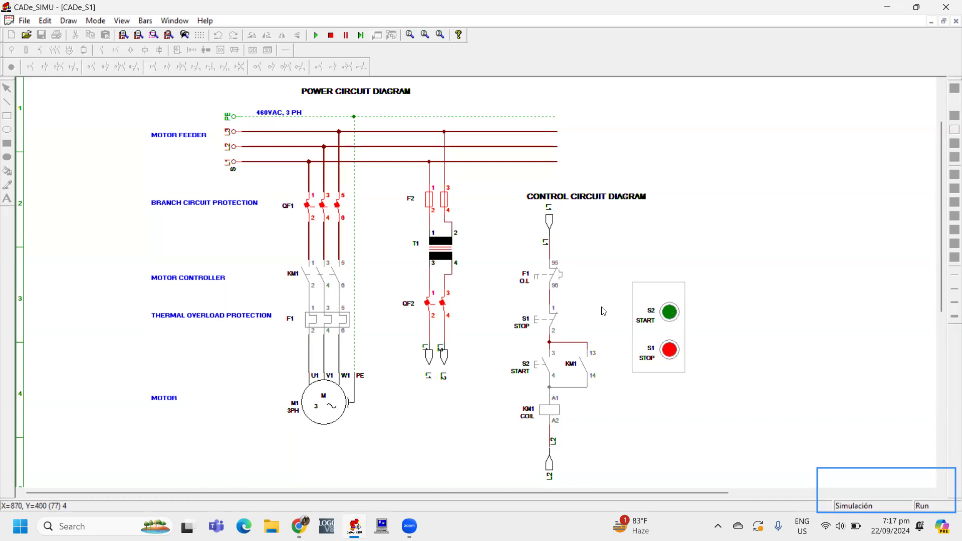
pyautogui.click(673, 316)
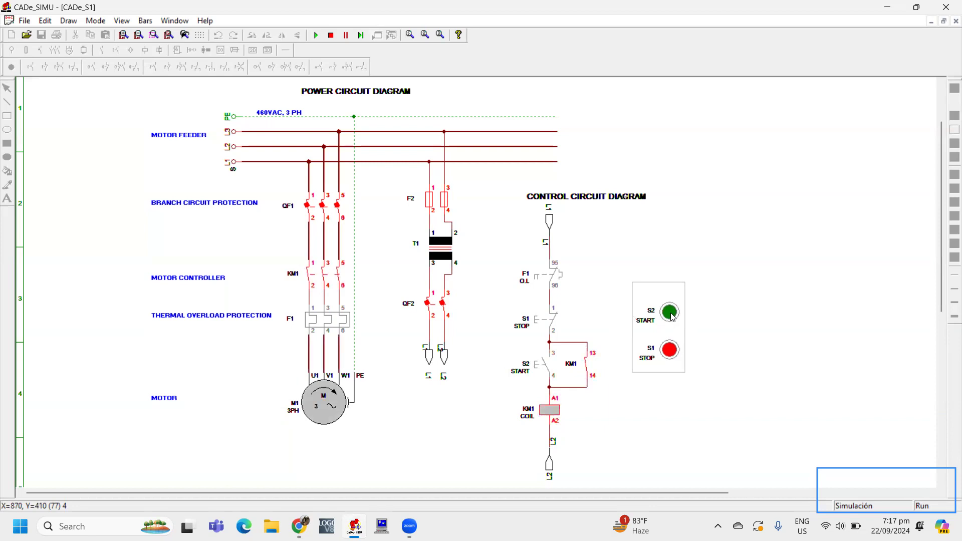
pyautogui.click(670, 353)
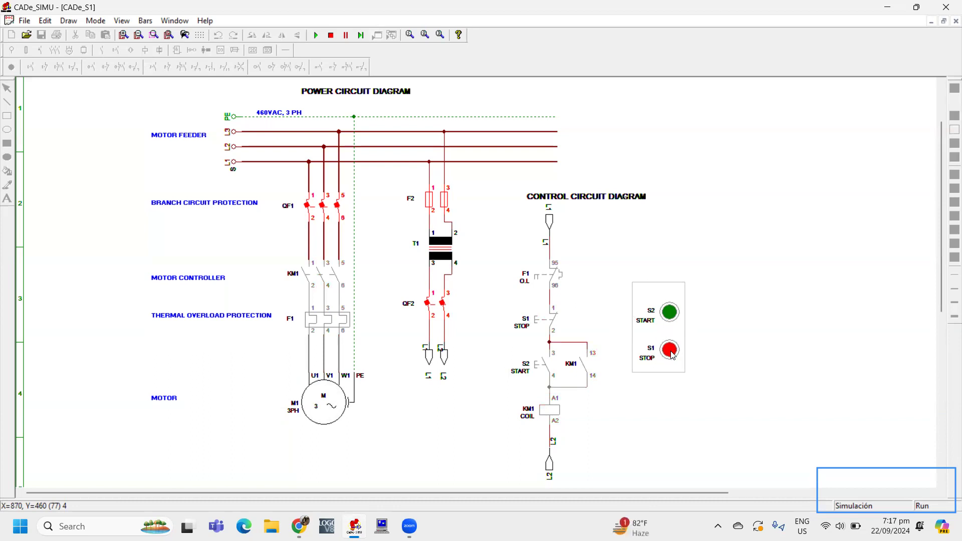